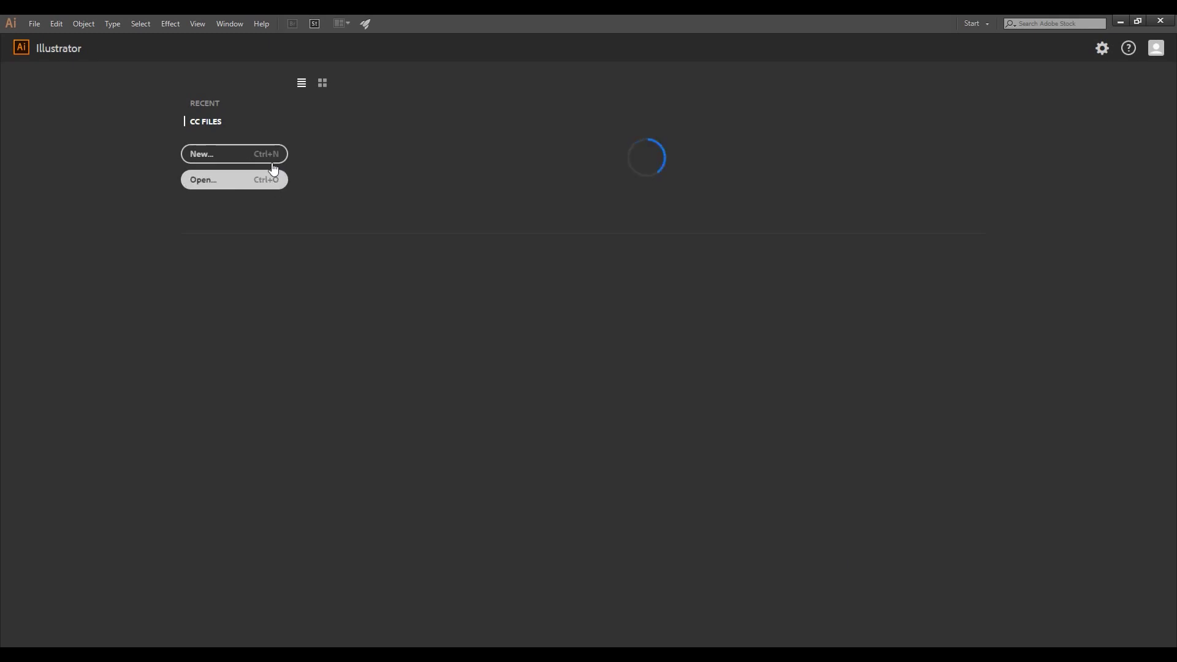
Create a new 1000 × 1000 pt document named Landscape.
click(272, 155)
text(Landscape)
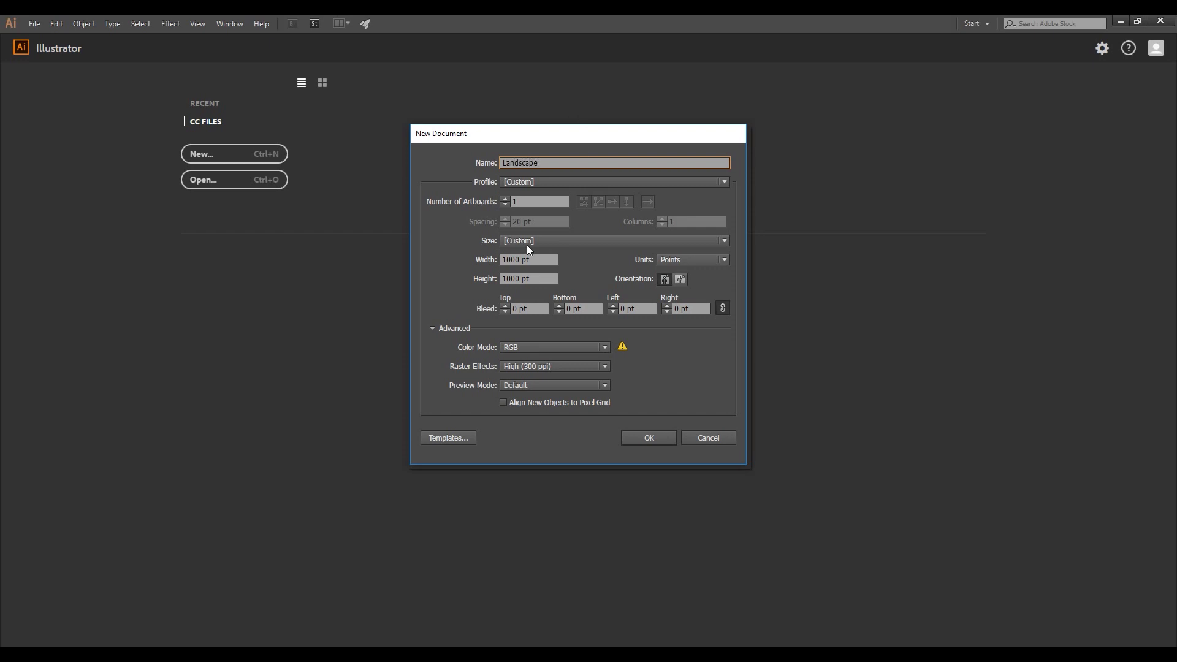
click(647, 439)
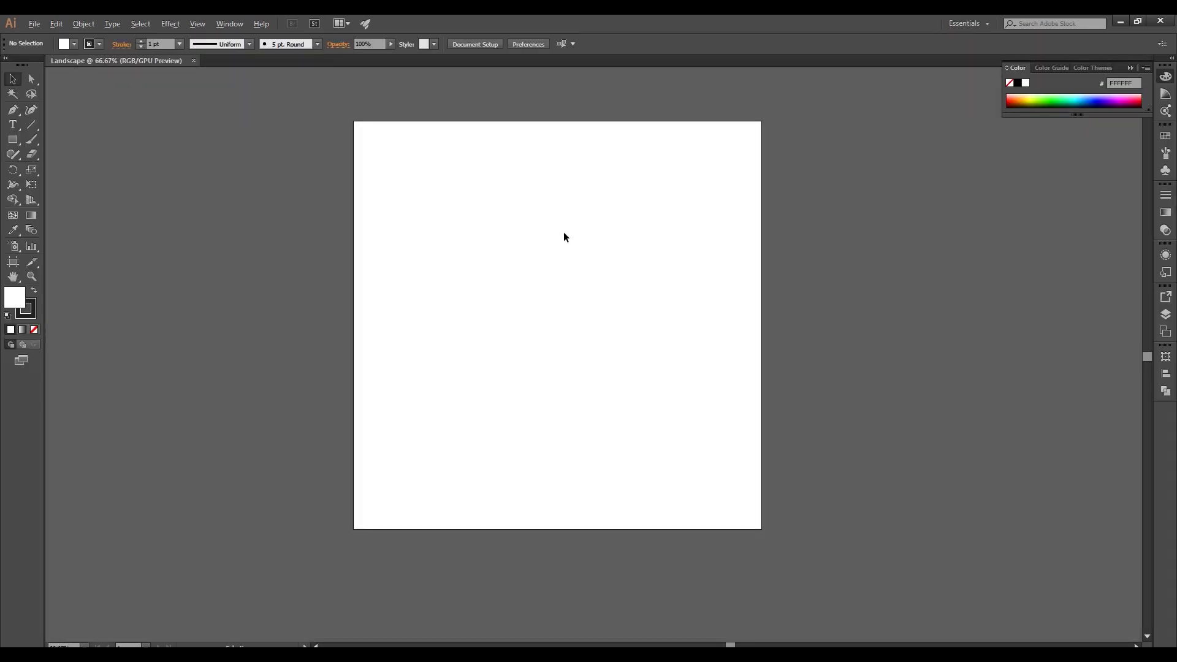
Draw a circle at the artboard centre and fill it with the darkest swatch colour.
scroll(668, 279, up, 1)
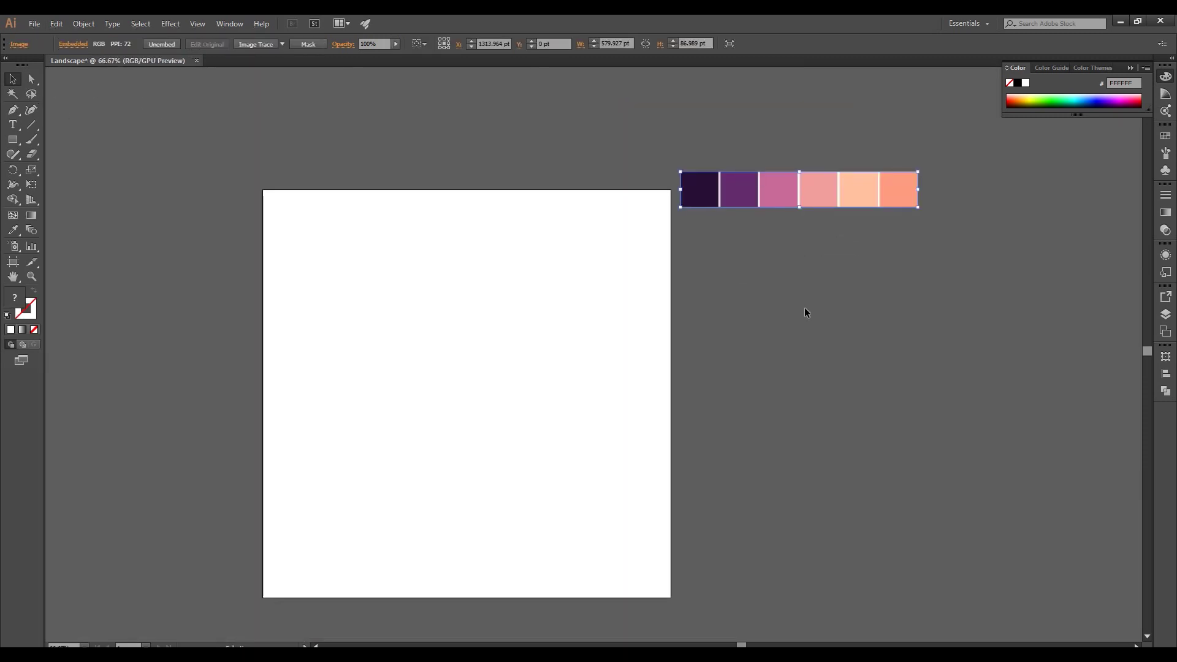
click(805, 313)
scroll(805, 312, up, 1)
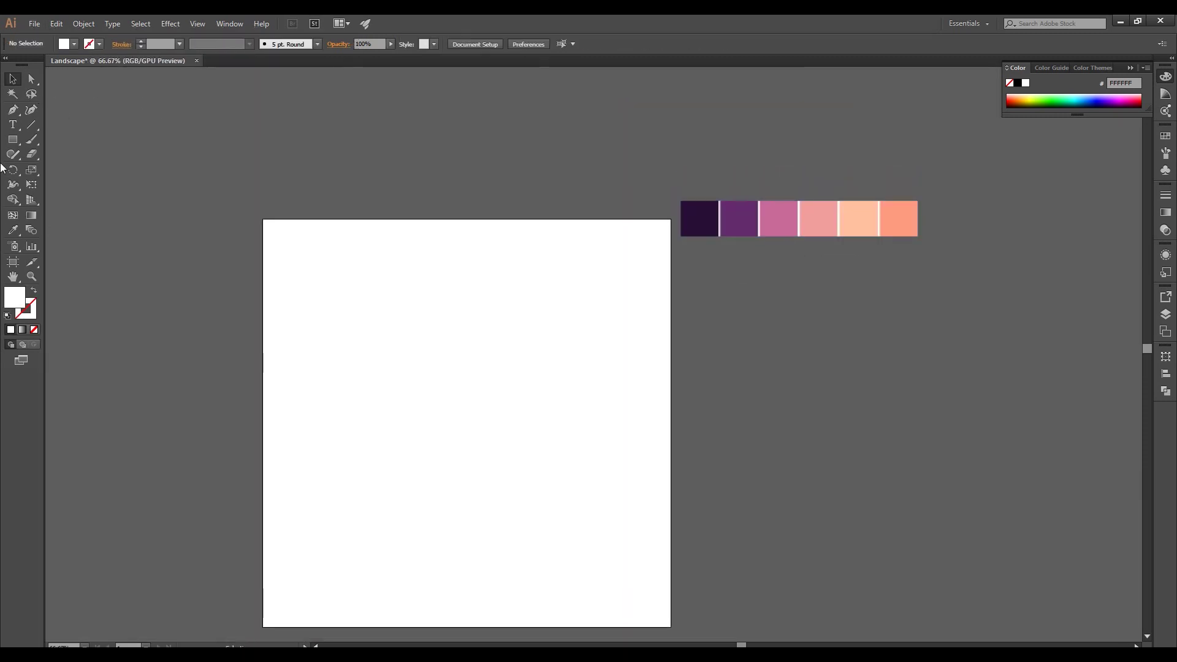
drag(14, 145, 67, 170)
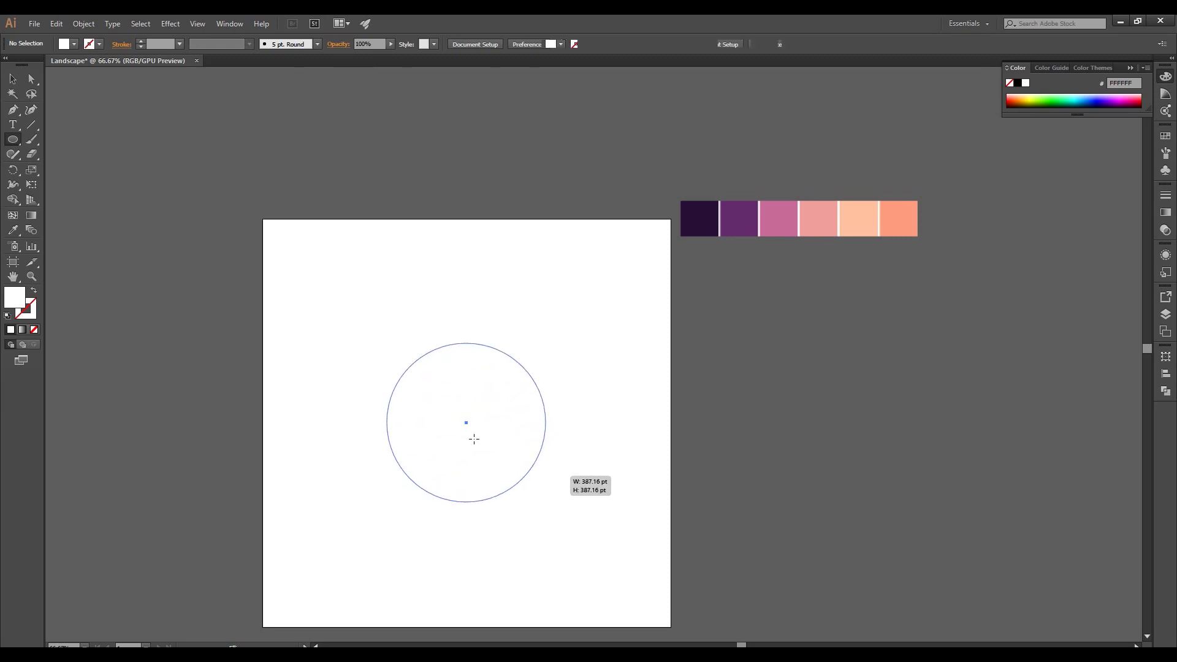
drag(466, 422, 545, 502)
key(ctrl+plus)
key(ctrl+plus)
key(ctrl+minus)
key(ctrl+minus)
key(ctrl+minus)
click(557, 174)
key(ctrl+plus)
key(ctrl+plus)
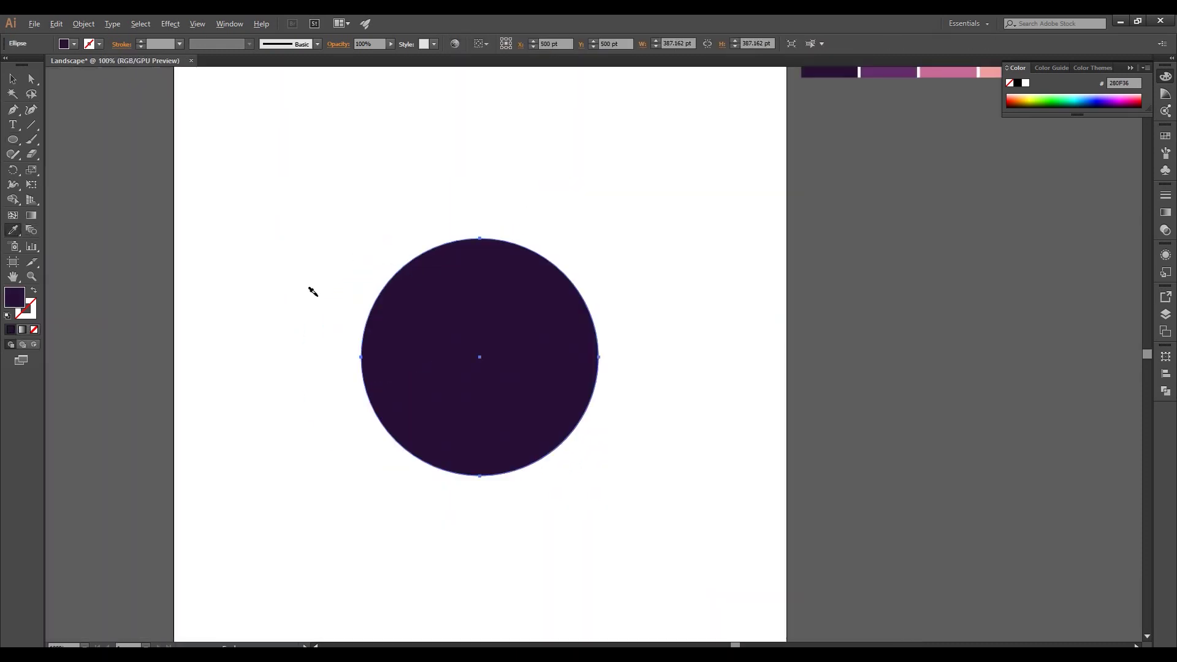
Scale a copy of the circle up to 452 pt and set its opacity to 40%.
click(15, 79)
drag(524, 328, 532, 327)
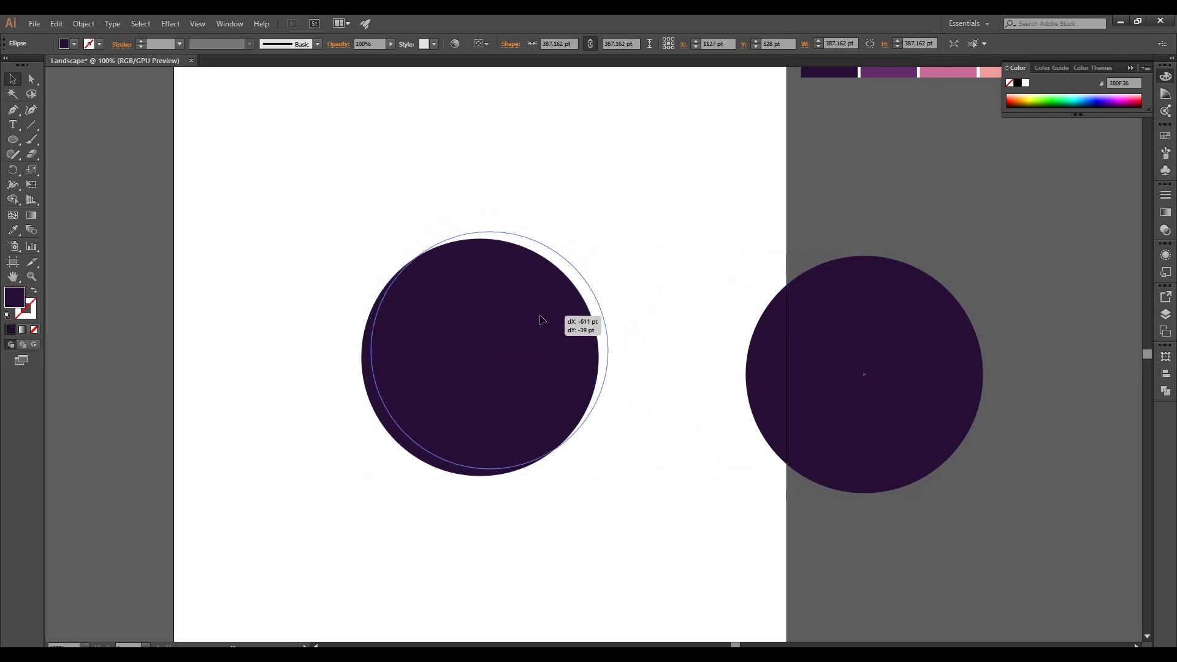
drag(598, 239, 609, 229)
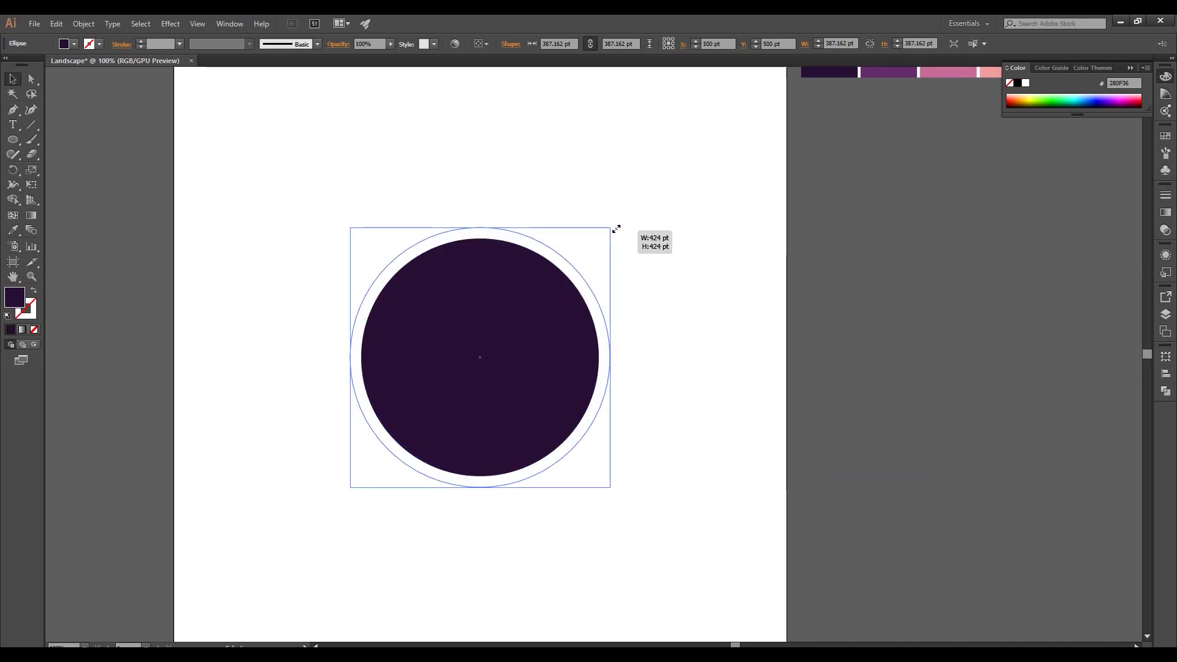
key(ctrl+plus)
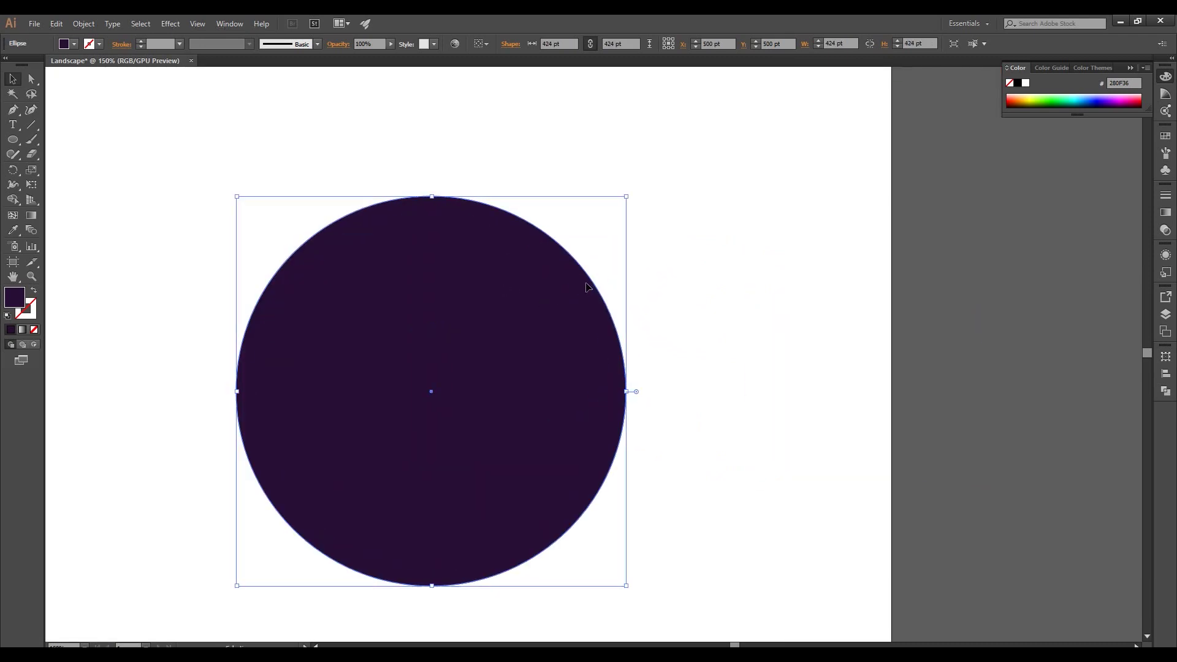
key(ctrl+minus)
key(ctrl+minus)
key(ctrl+minus)
drag(572, 265, 591, 238)
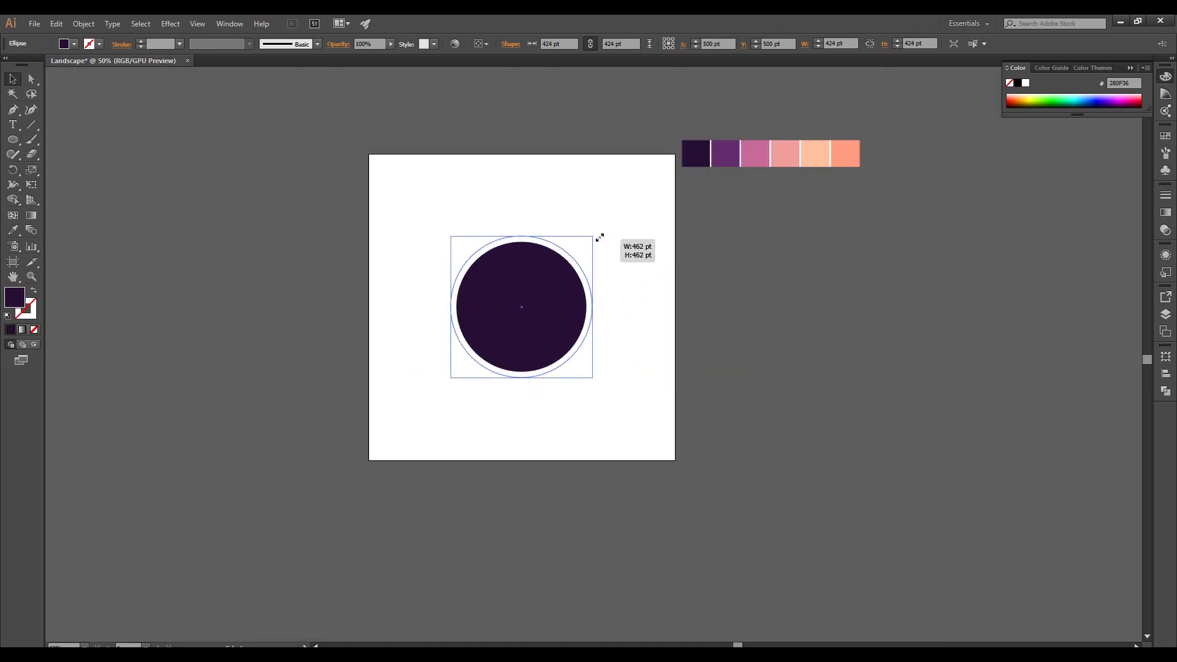
key(ctrl+1)
click(363, 44)
text(0)
key(Return)
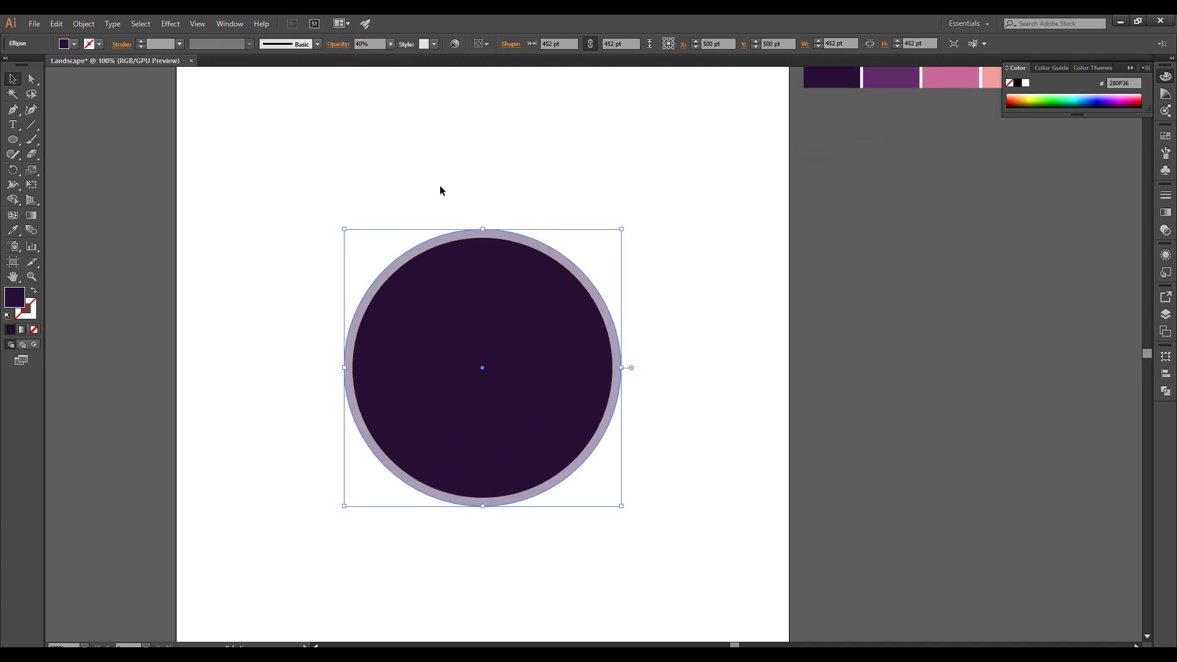
drag(12, 139, 65, 171)
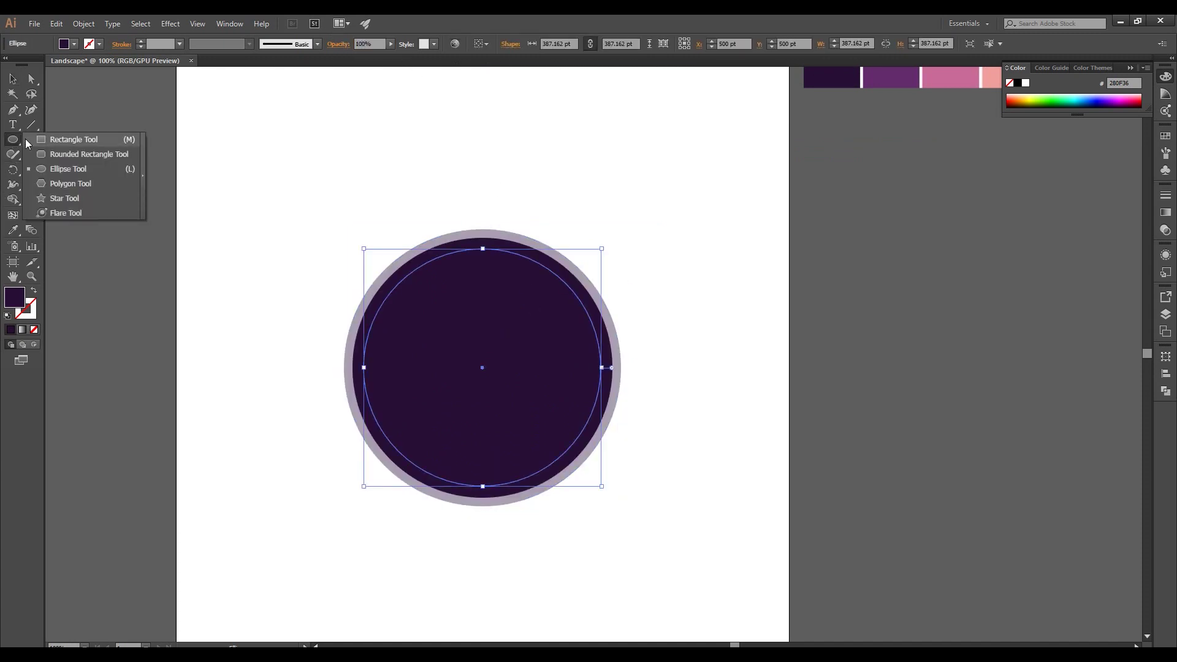
Fill the inner circle pale lilac EBE6EF and select it together with a new ellipse over its upper left.
double_click(26, 302)
text(EBE6EF)
click(305, 64)
drag(499, 376, 293, 274)
key(v)
click(541, 318)
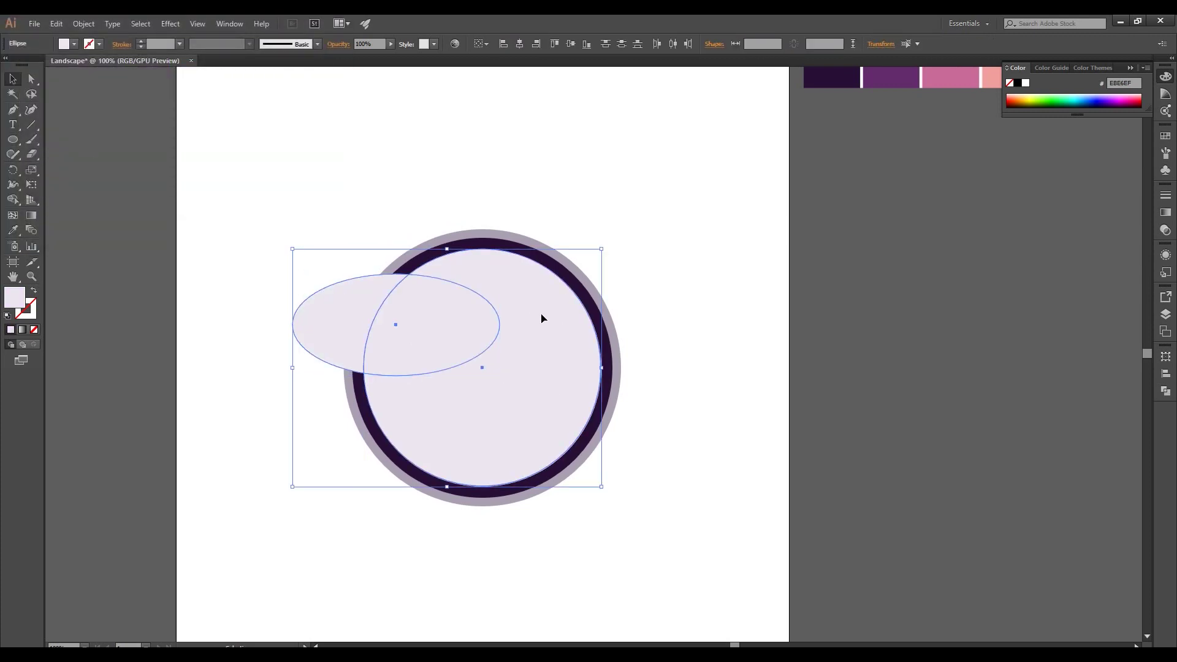
shift+click(376, 309)
Make a clipping mask from the circle and ellipse, then delete the ellipse inside the group.
right_click(467, 322)
click(523, 422)
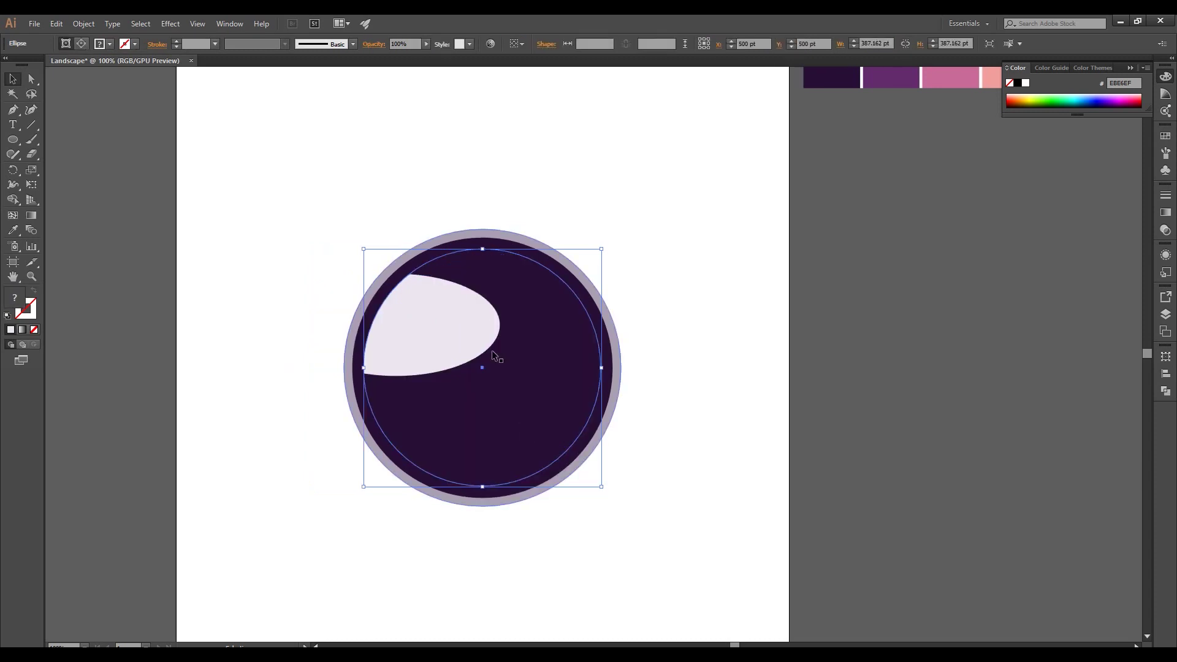
double_click(473, 325)
mouse_move(482, 318)
mouse_down()
mouse_move(829, 392)
mouse_move(819, 391)
mouse_up()
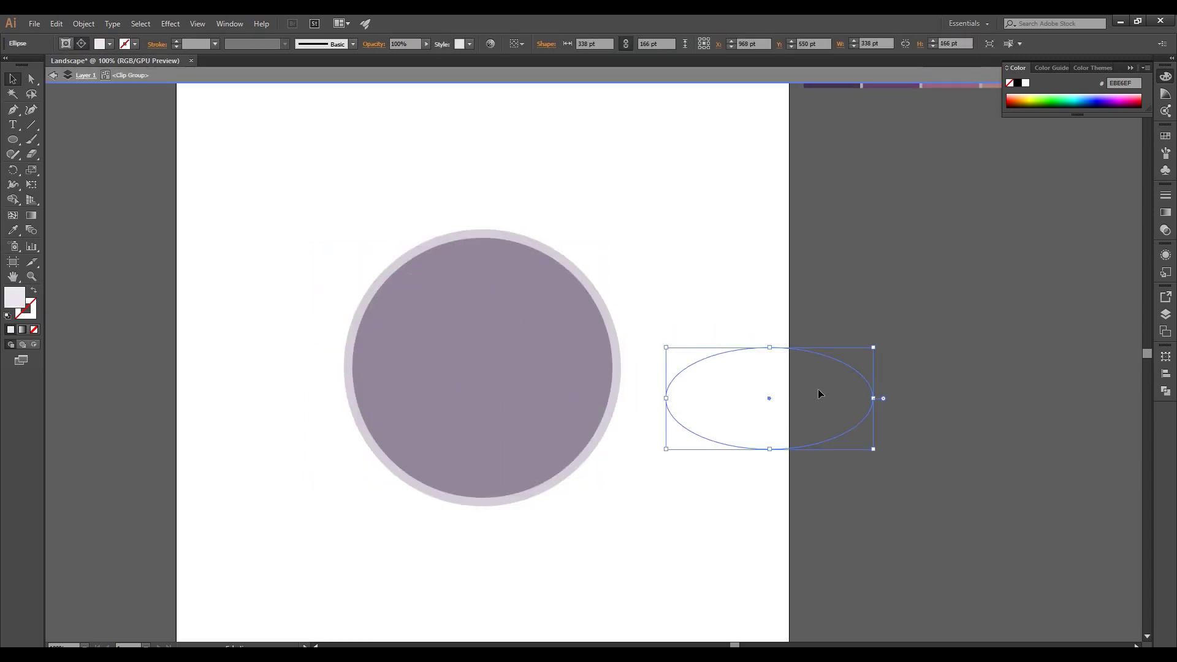
key(Delete)
Draw a 579 pt square and centre it on the circle.
drag(13, 139, 68, 136)
mouse_move(249, 163)
mouse_down()
mouse_move(639, 525)
mouse_move(601, 518)
mouse_up()
key(v)
mouse_move(511, 228)
mouse_down()
mouse_move(600, 239)
mouse_move(567, 258)
mouse_up()
key(ctrl+minus)
key(ctrl+plus)
scroll(422, 267, down, 1)
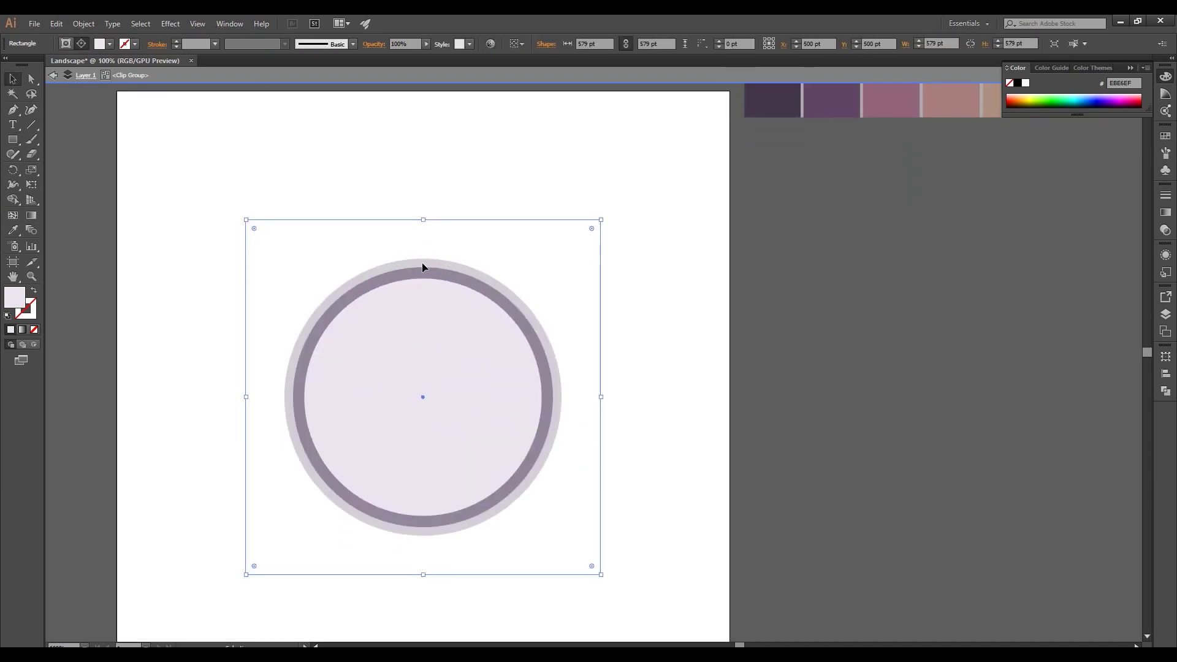
click(13, 230)
scroll(556, 418, down, 1)
Give the inner circle the first swatch's dark purple fill.
scroll(625, 279, up, 1)
click(743, 138)
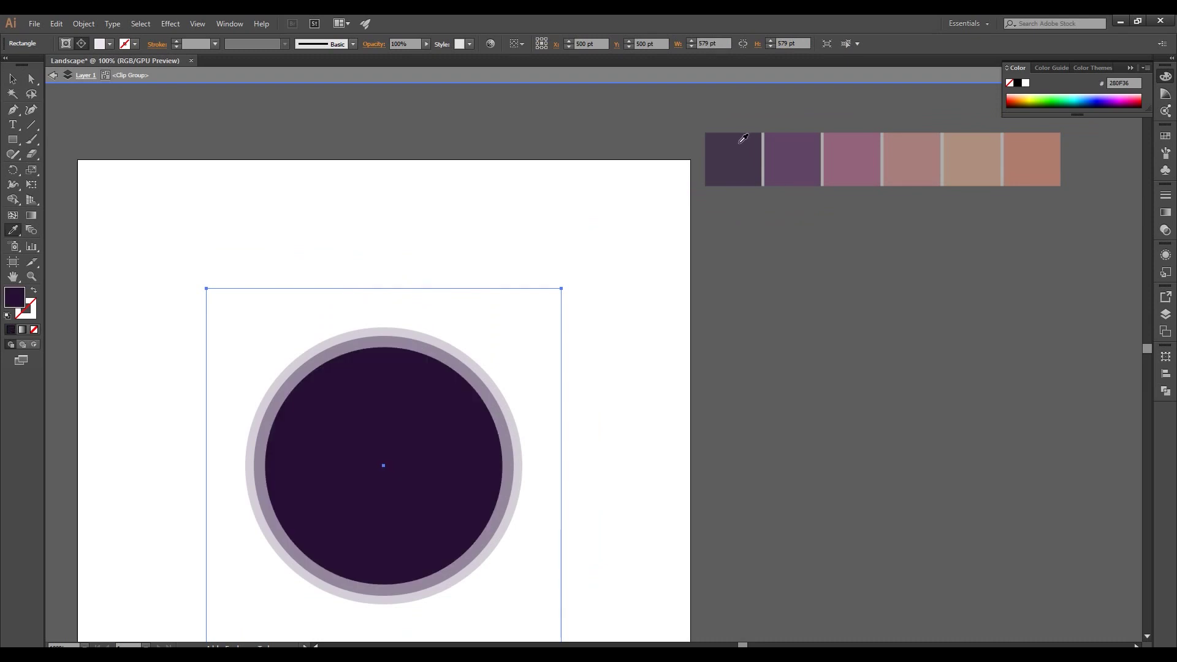
click(13, 79)
click(435, 271)
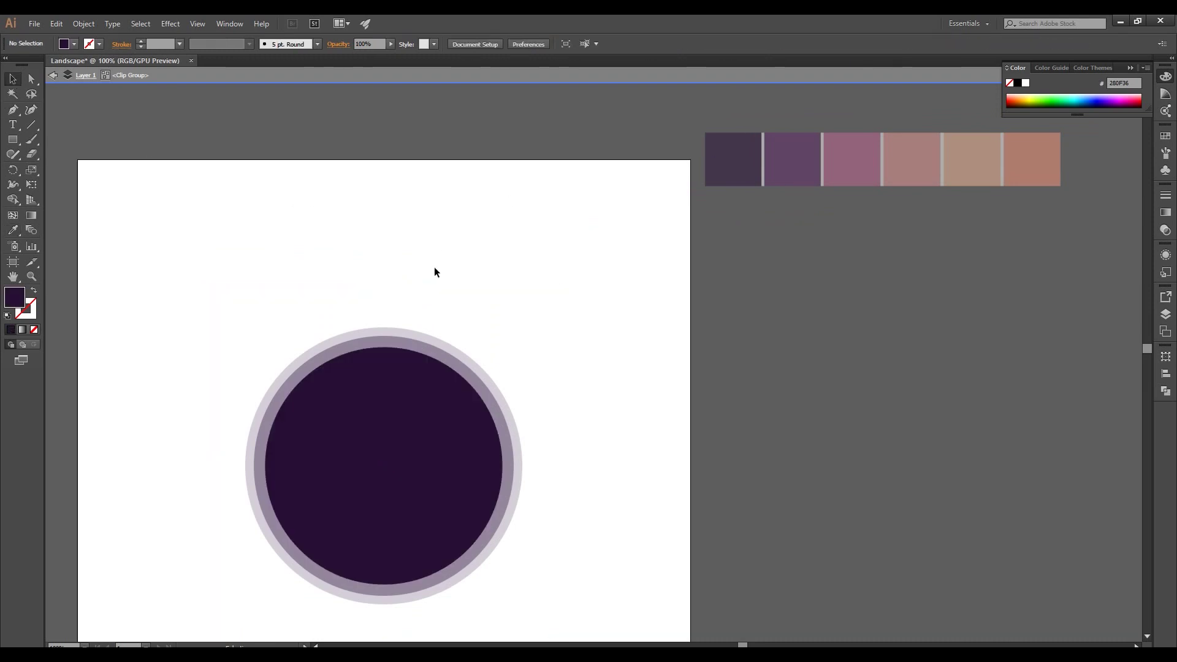
double_click(13, 302)
click(307, 81)
Set up a linear gradient fill and adjust its stop colours, switching the right stop to RGB.
click(1158, 212)
click(1018, 286)
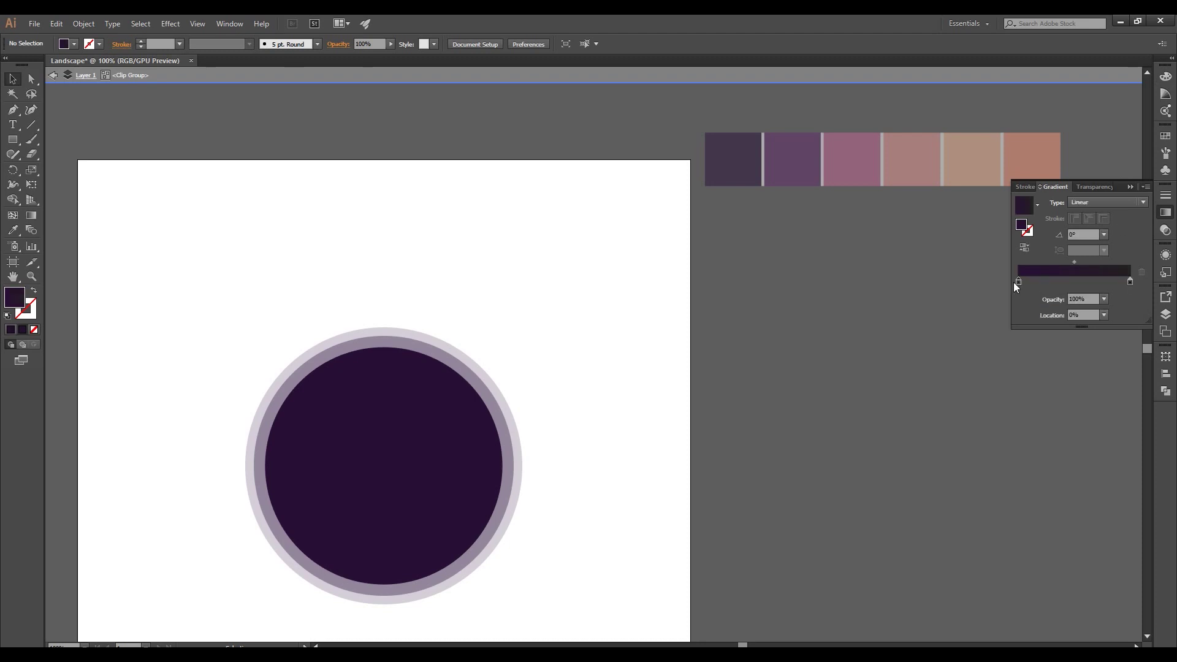
click(852, 152)
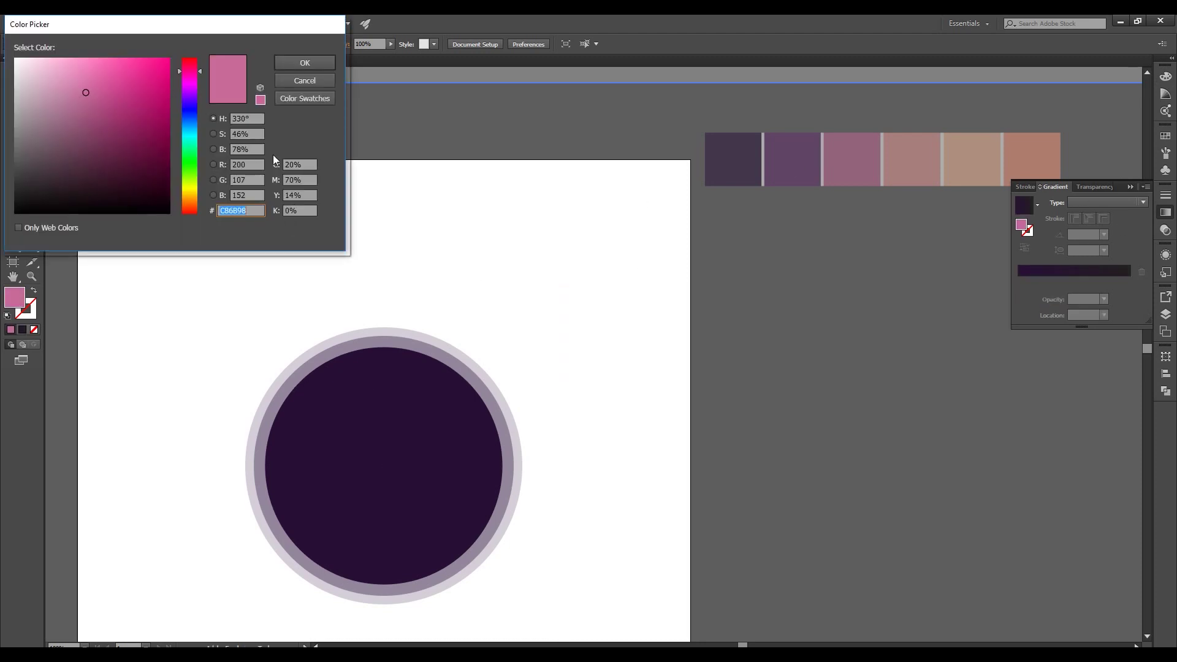
click(288, 85)
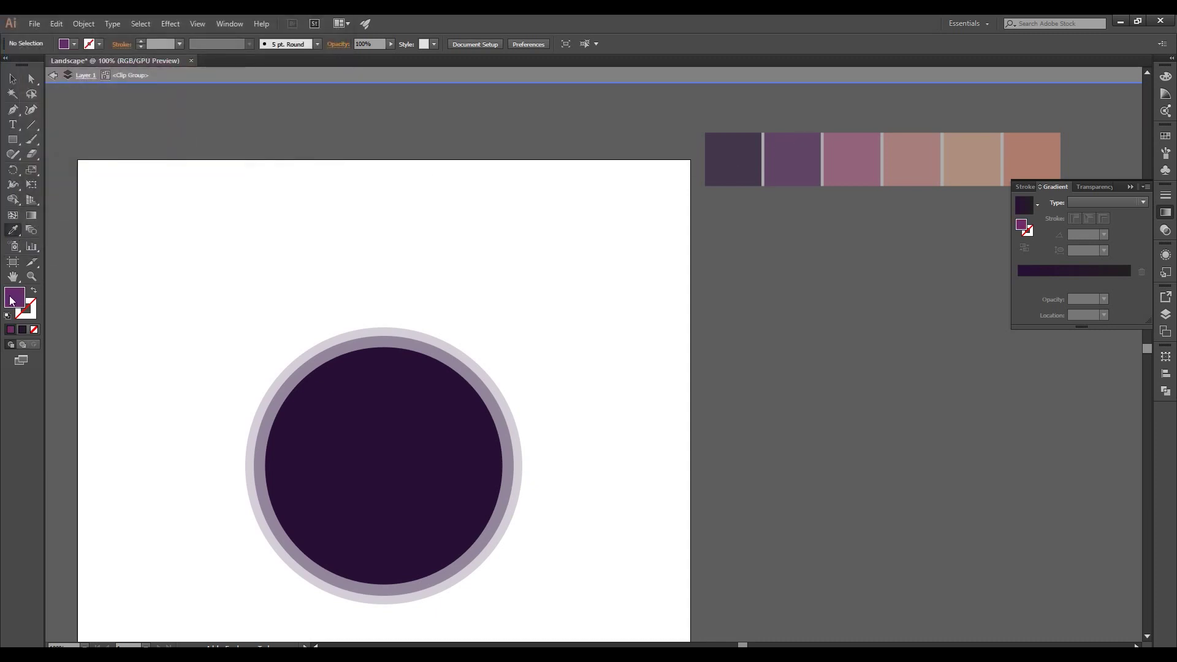
double_click(11, 299)
click(304, 81)
click(1130, 281)
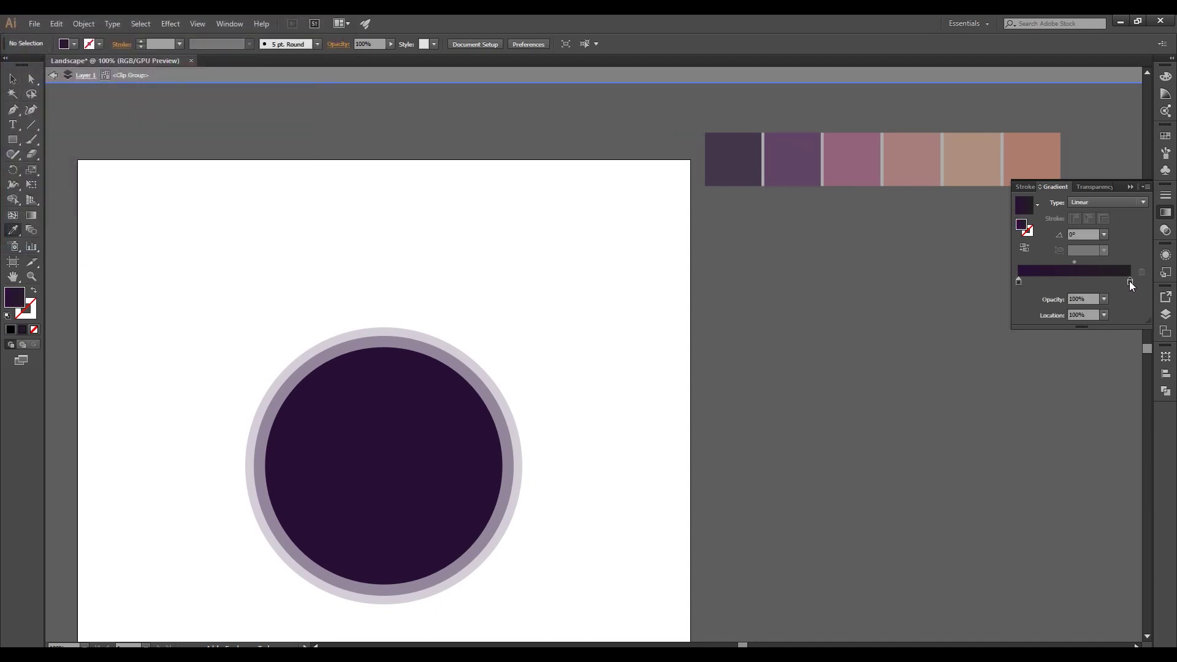
double_click(1129, 282)
click(1127, 295)
click(1097, 310)
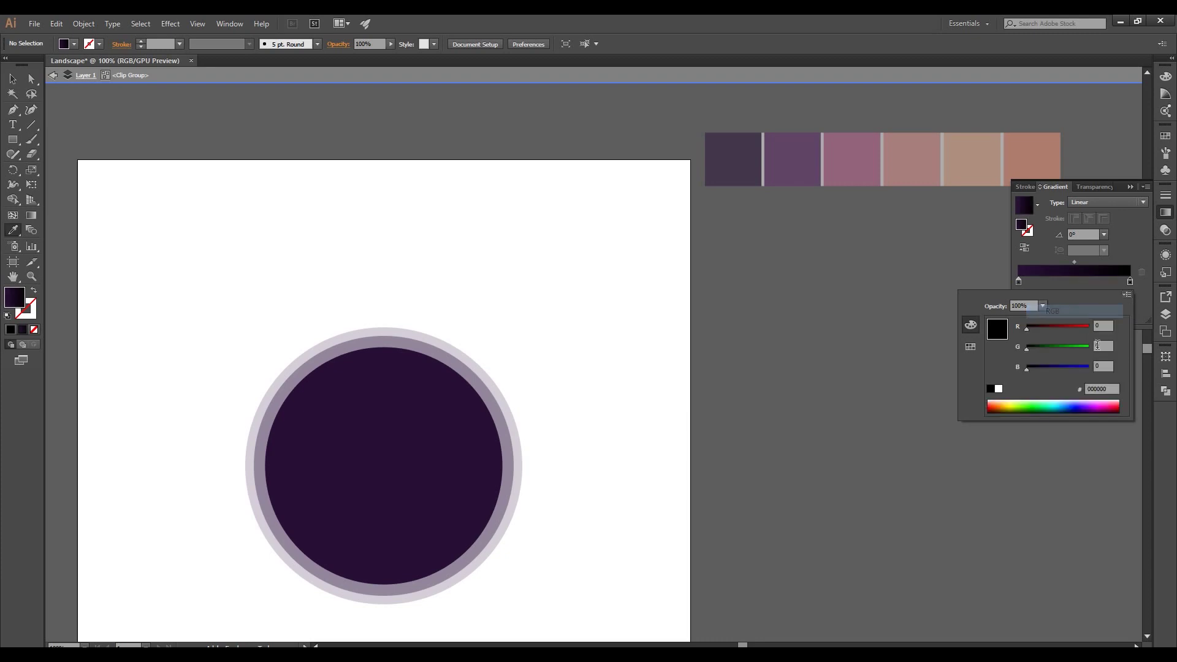
key(Escape)
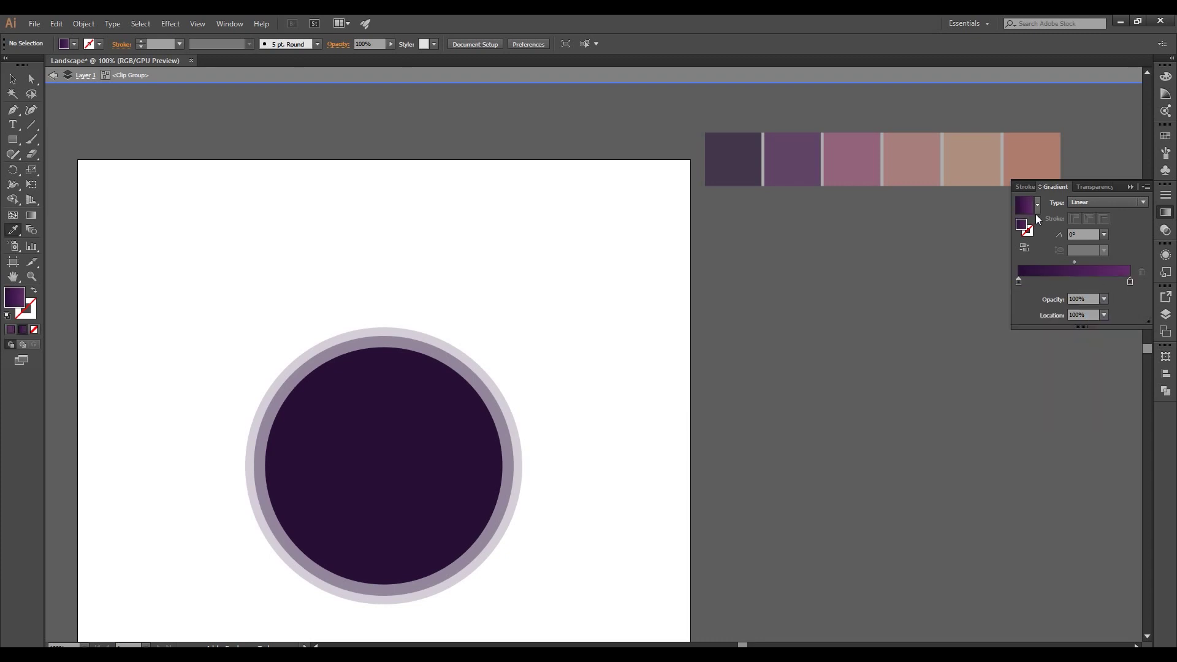
Apply the gradient to the inner circle as a reversed radial gradient, lighter at the centre.
drag(416, 464, 417, 465)
click(507, 406)
click(1143, 202)
click(1098, 214)
click(1025, 247)
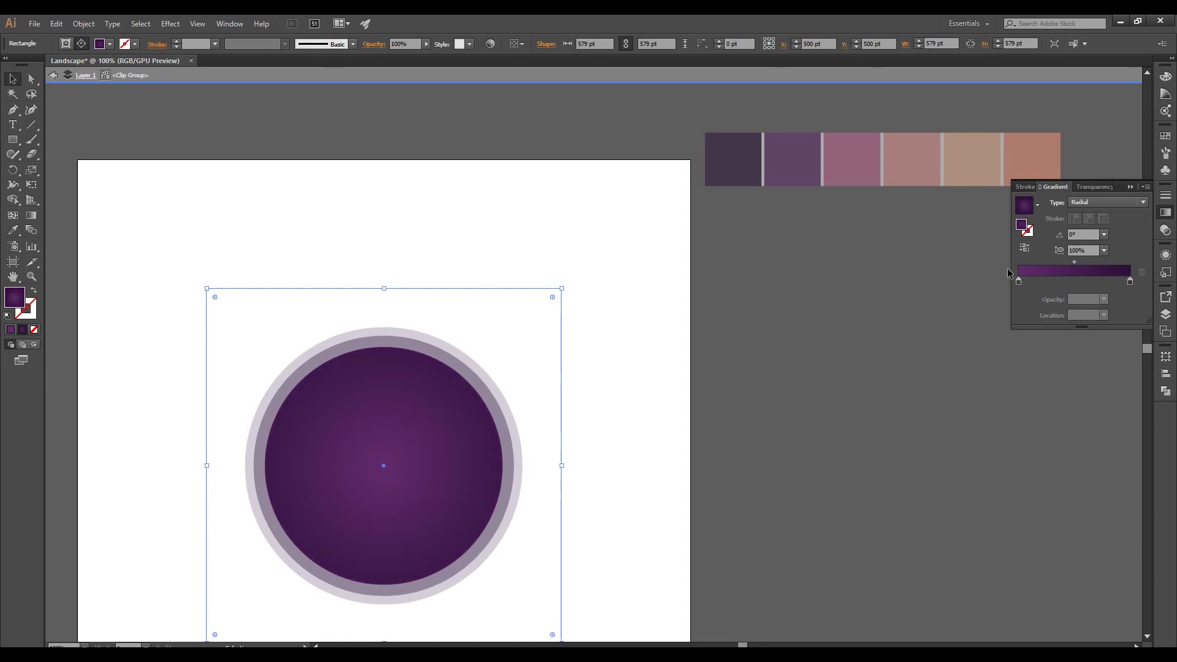
scroll(426, 326, down, 1)
scroll(625, 411, up, 1)
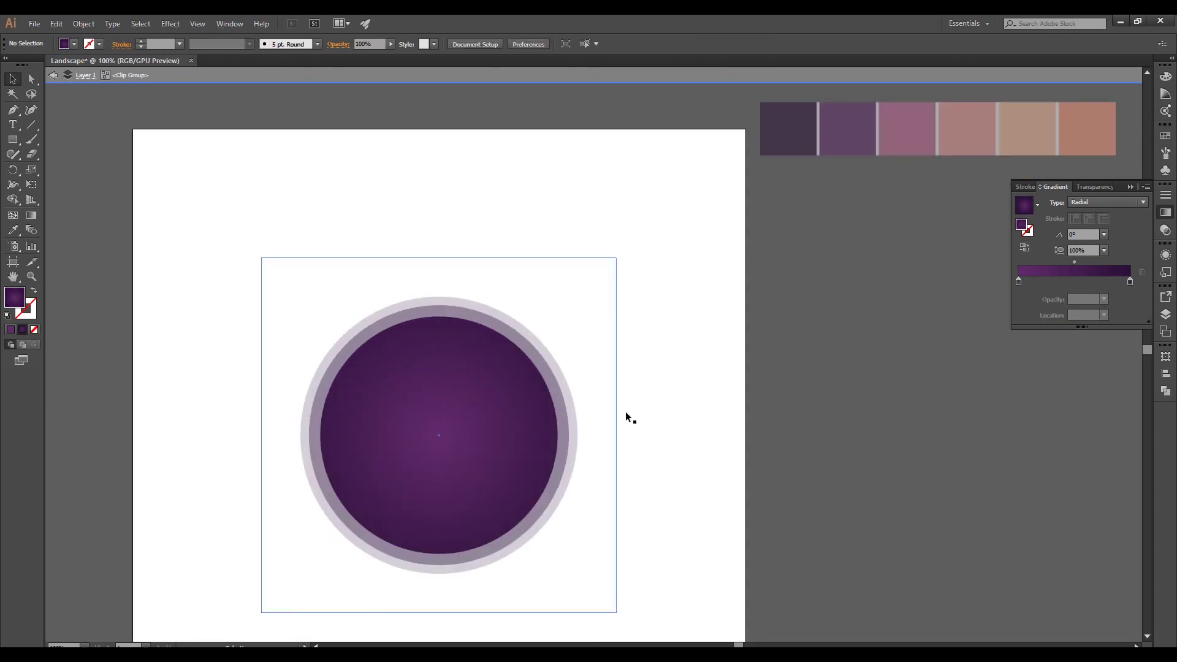
scroll(386, 497, up, 2)
key(ctrl+shift+a)
Pen-draw a jagged peak-and-valley ridge line across the circle from its left to right edge.
click(12, 109)
scroll(433, 518, up, 1)
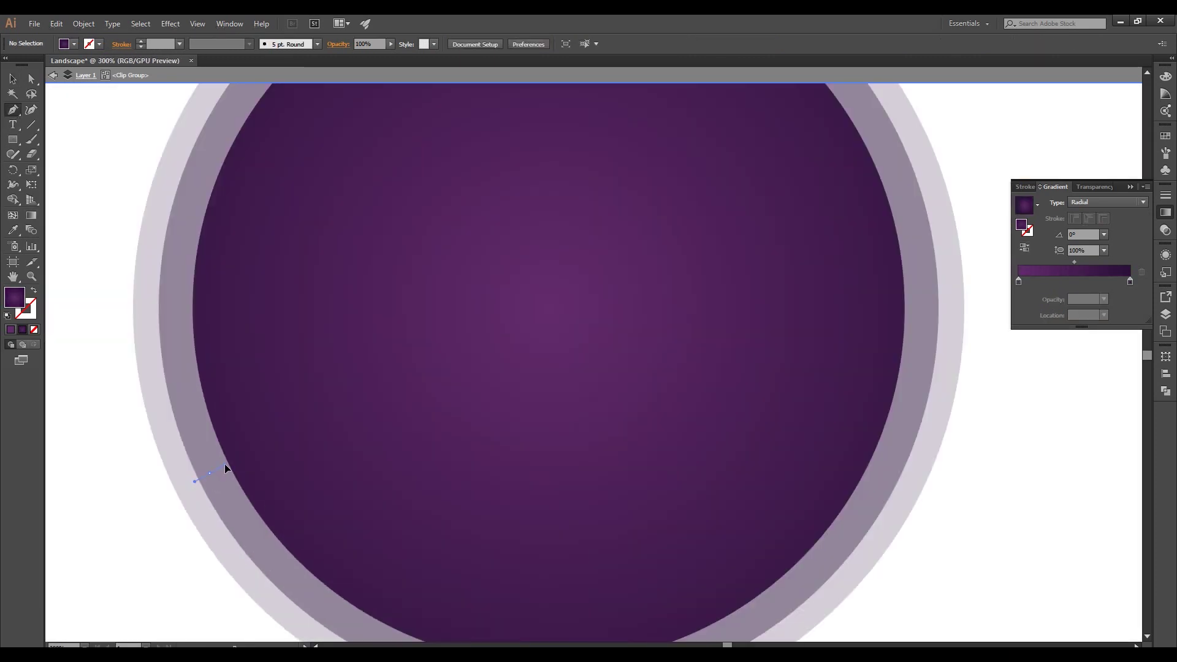
drag(210, 473, 224, 466)
drag(336, 427, 338, 426)
drag(416, 479, 424, 479)
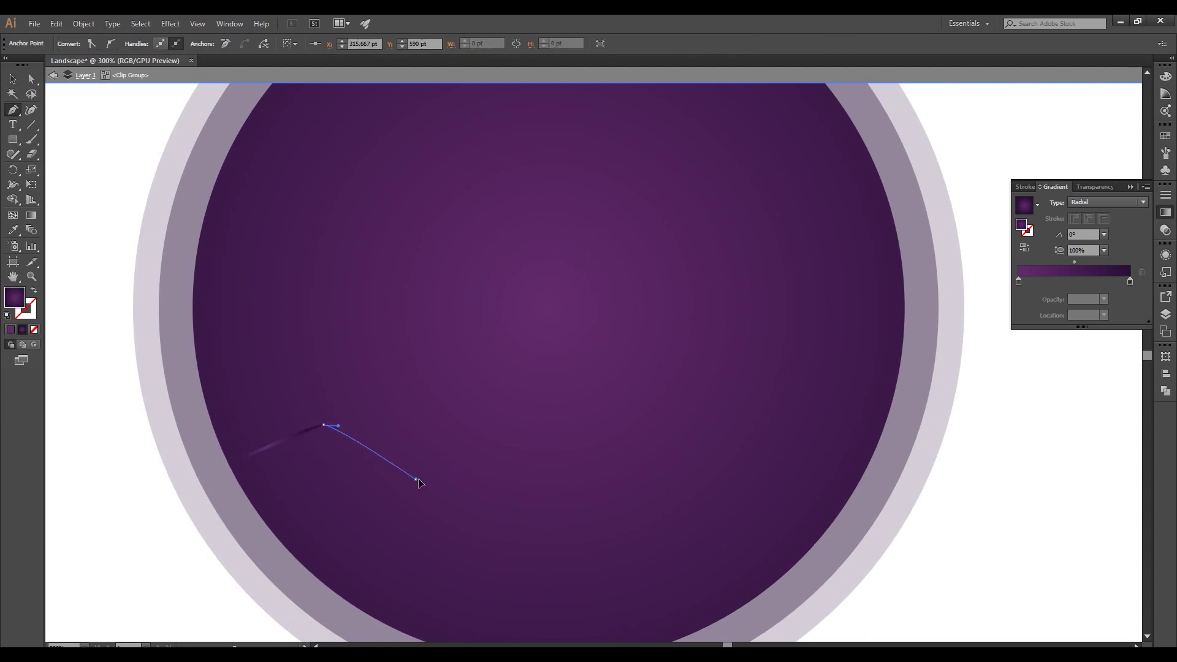
drag(502, 449, 518, 449)
drag(663, 502, 691, 503)
drag(781, 455, 797, 455)
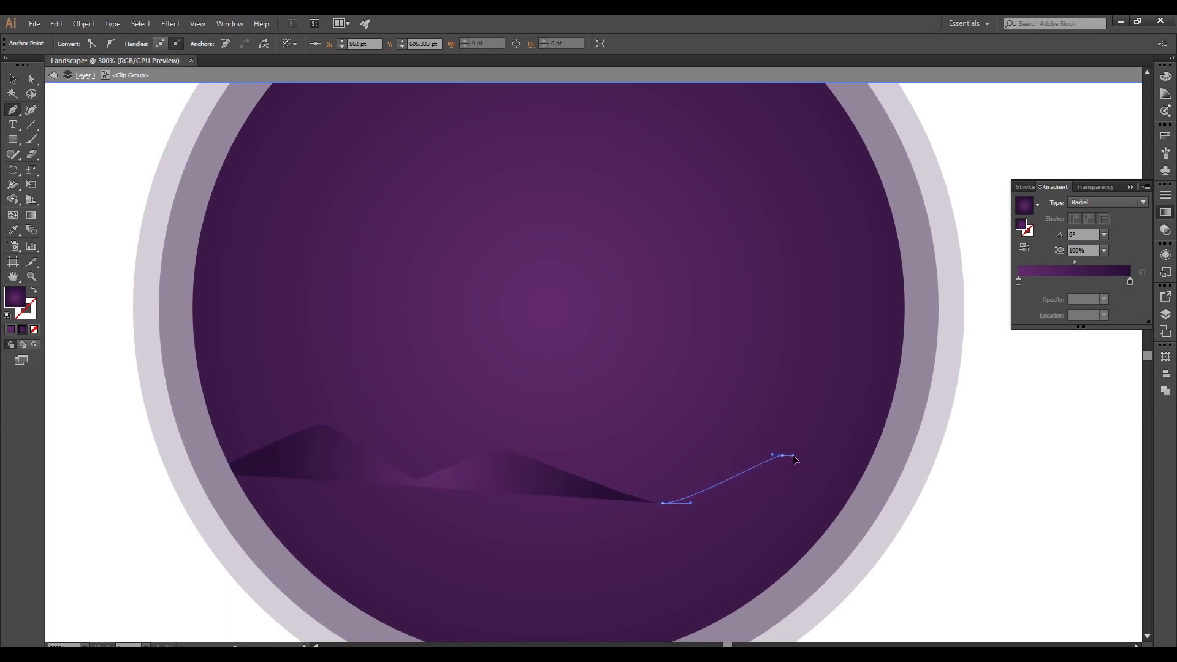
drag(896, 497, 924, 494)
Close the mountain outline below the circle and fill it with the palette's dark purple.
scroll(925, 494, down, 2)
drag(905, 608, 813, 622)
drag(585, 581, 575, 543)
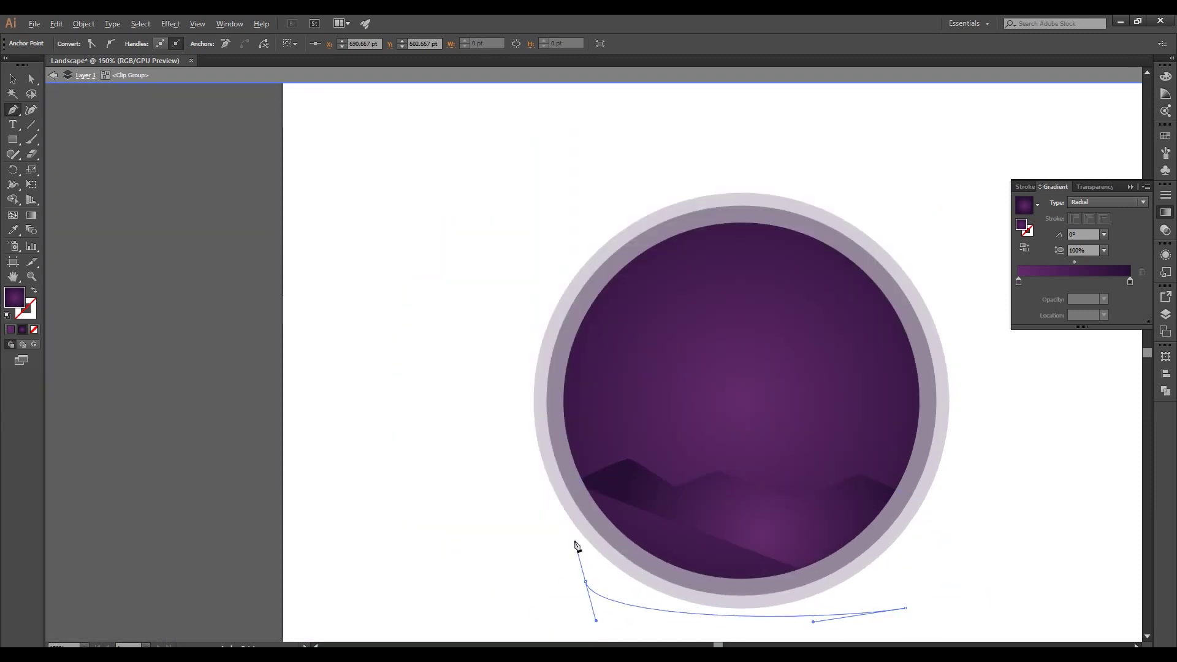
click(572, 483)
key(v)
key(ctrl+minus)
key(ctrl+minus)
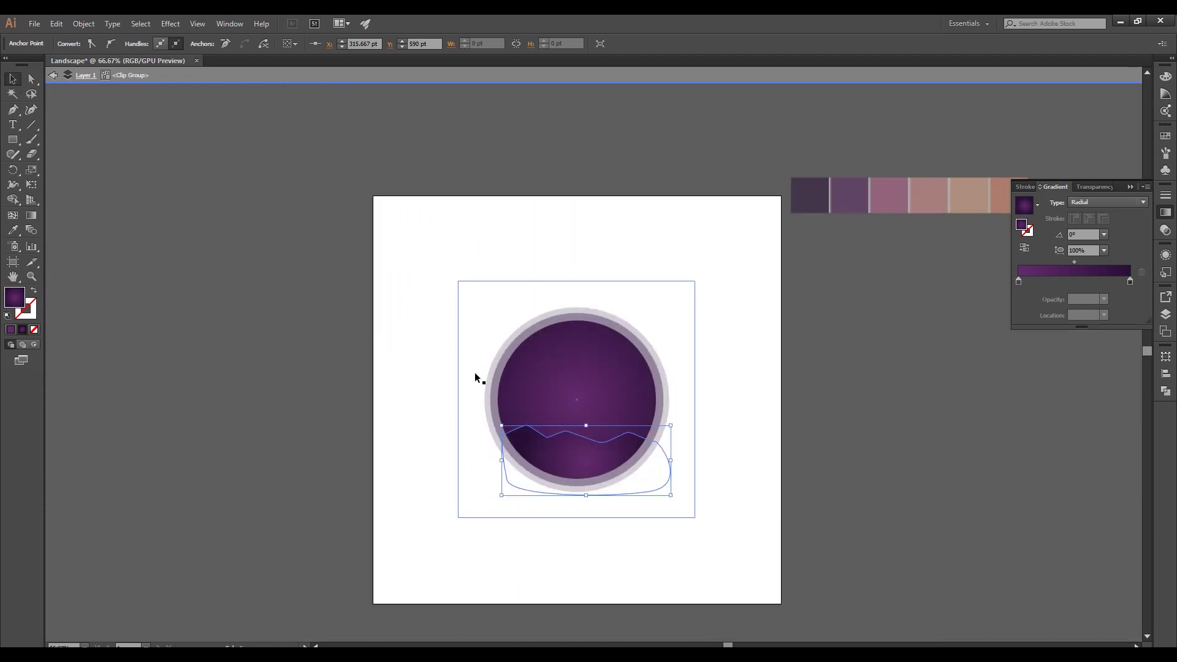
click(13, 230)
click(817, 195)
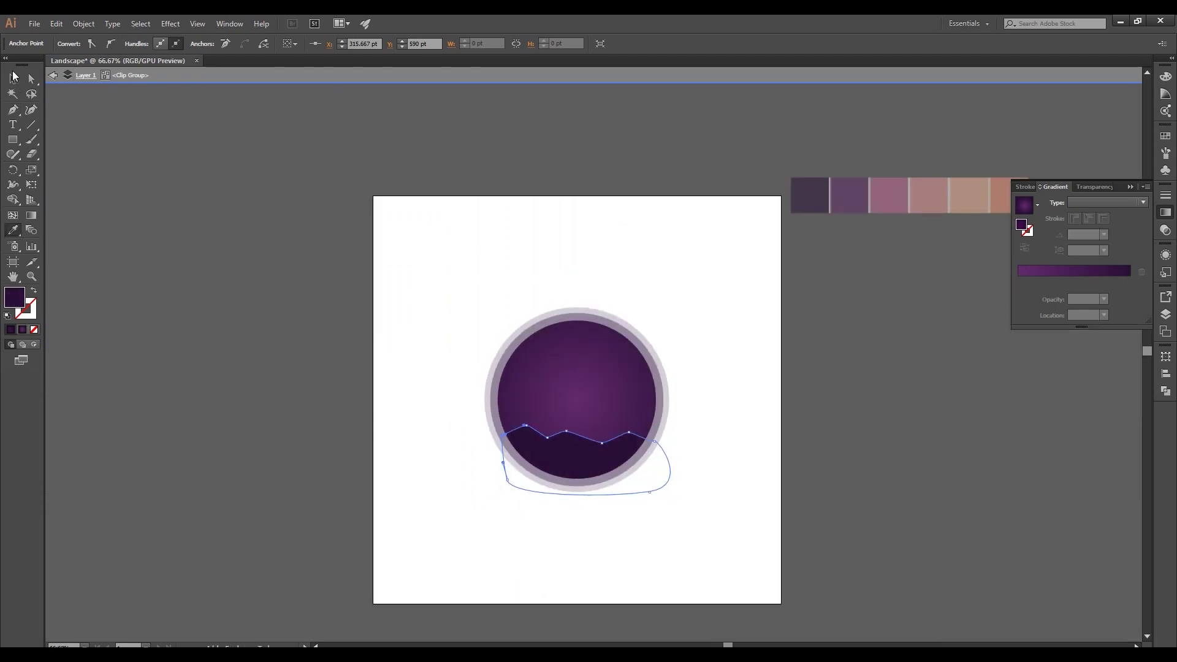
click(13, 77)
key(ctrl+plus)
key(ctrl+plus)
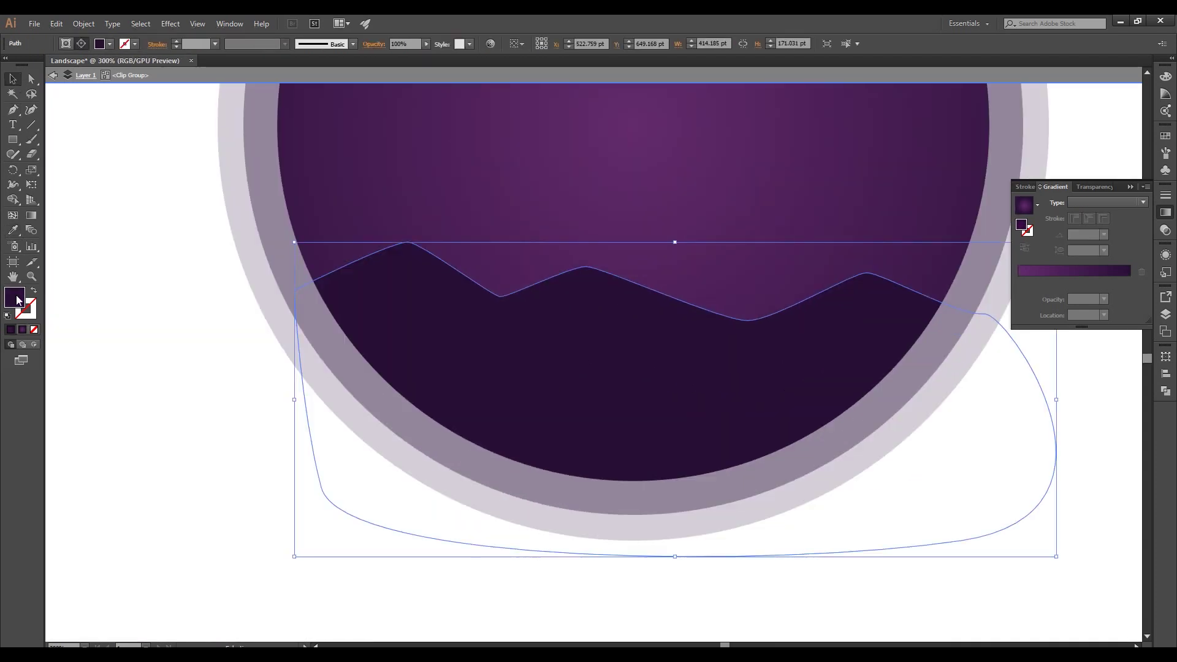
Recolour the mountain fill a slightly darker, near-black purple using the Color Picker.
double_click(15, 298)
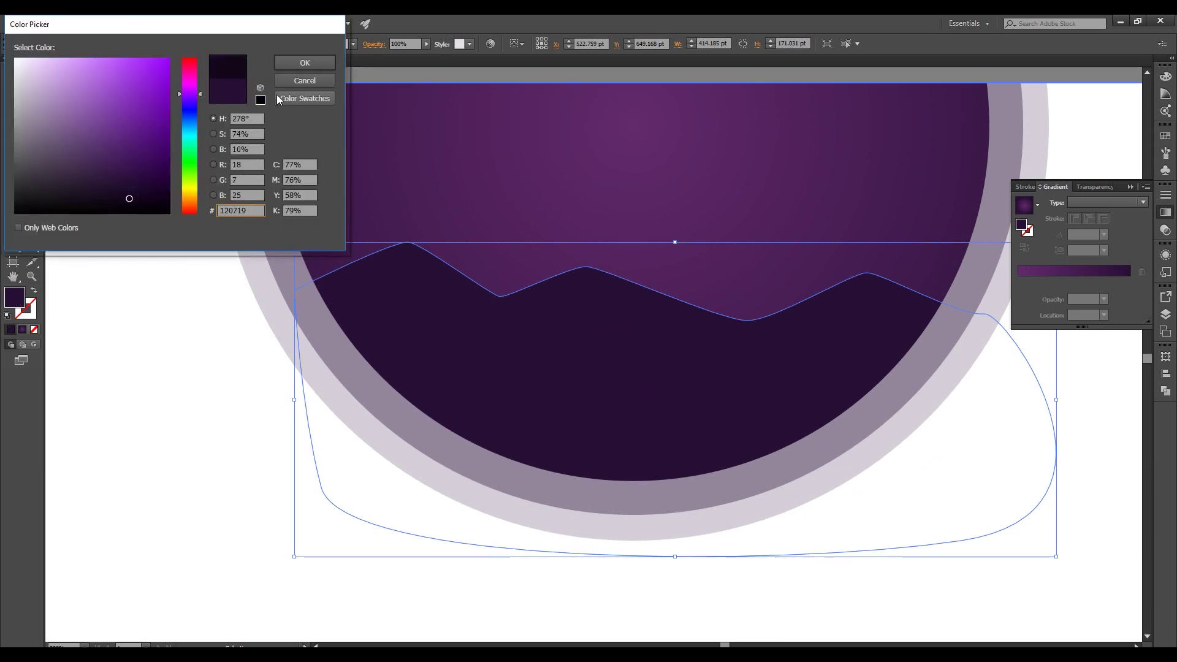
key(Return)
key(ctrl+shift+a)
key(ctrl+1)
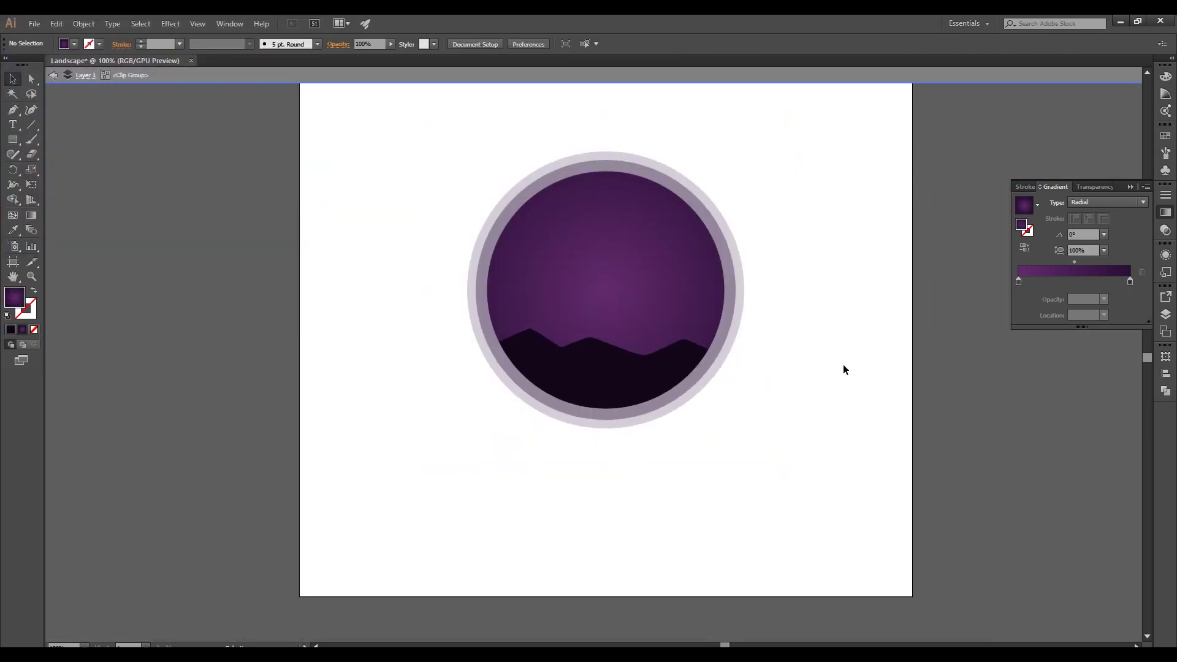
key(ctrl+plus)
key(ctrl+plus)
click(631, 397)
double_click(24, 300)
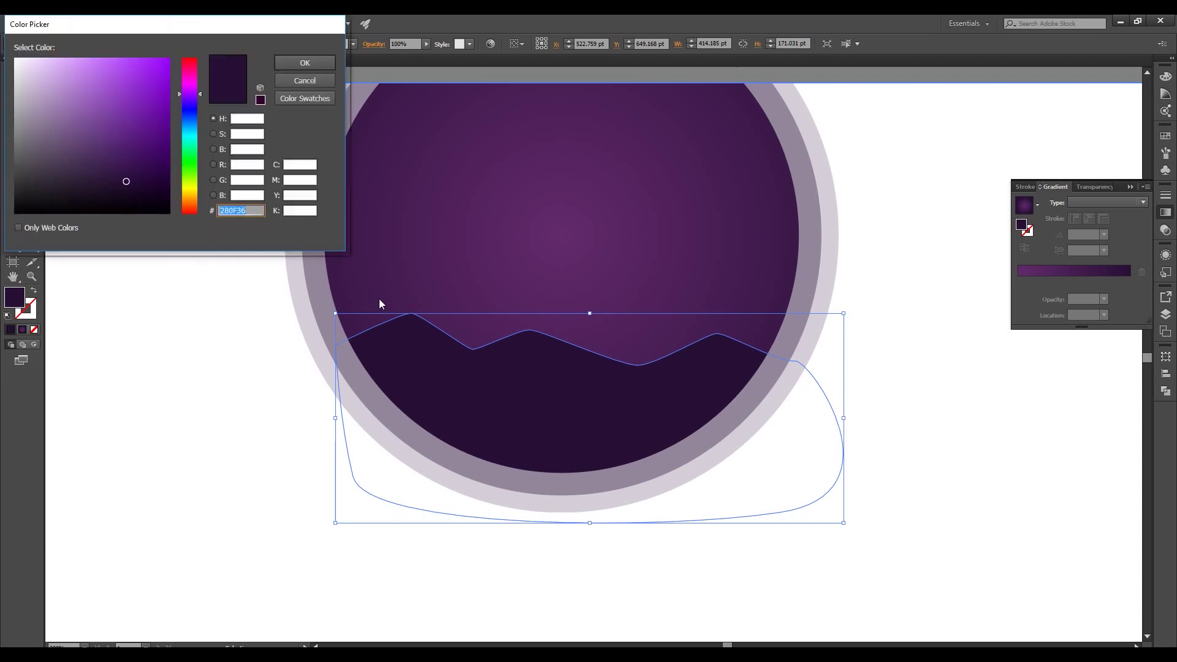
click(127, 185)
click(305, 63)
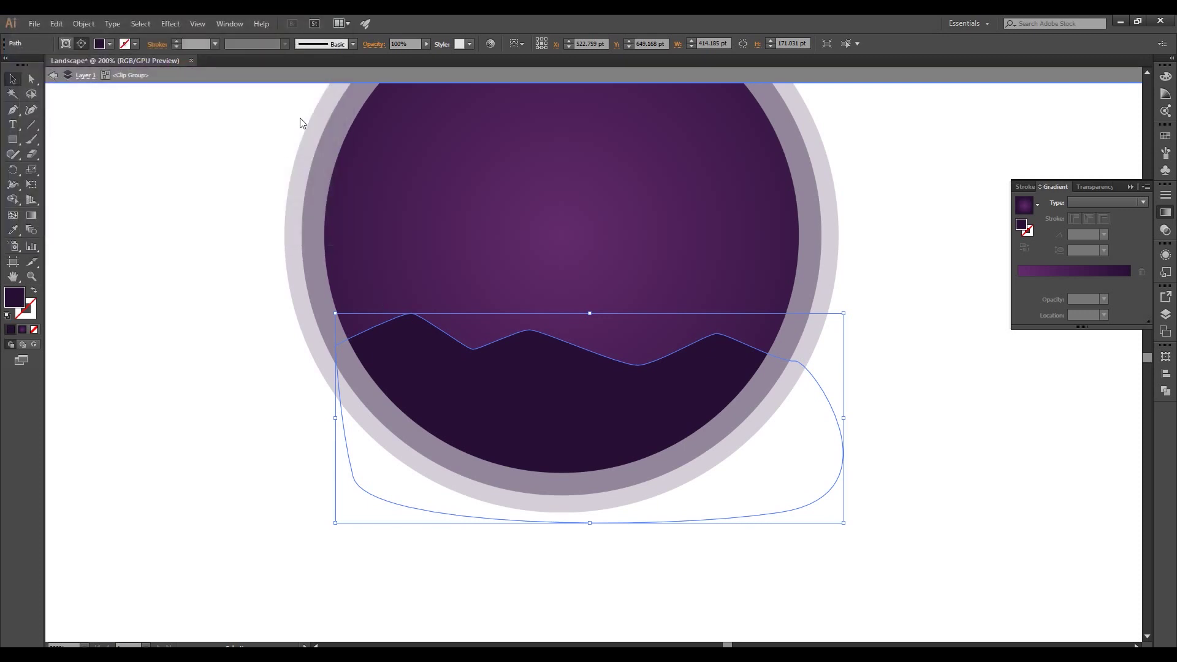
key(ctrl+minus)
key(ctrl+minus)
key(ctrl+plus)
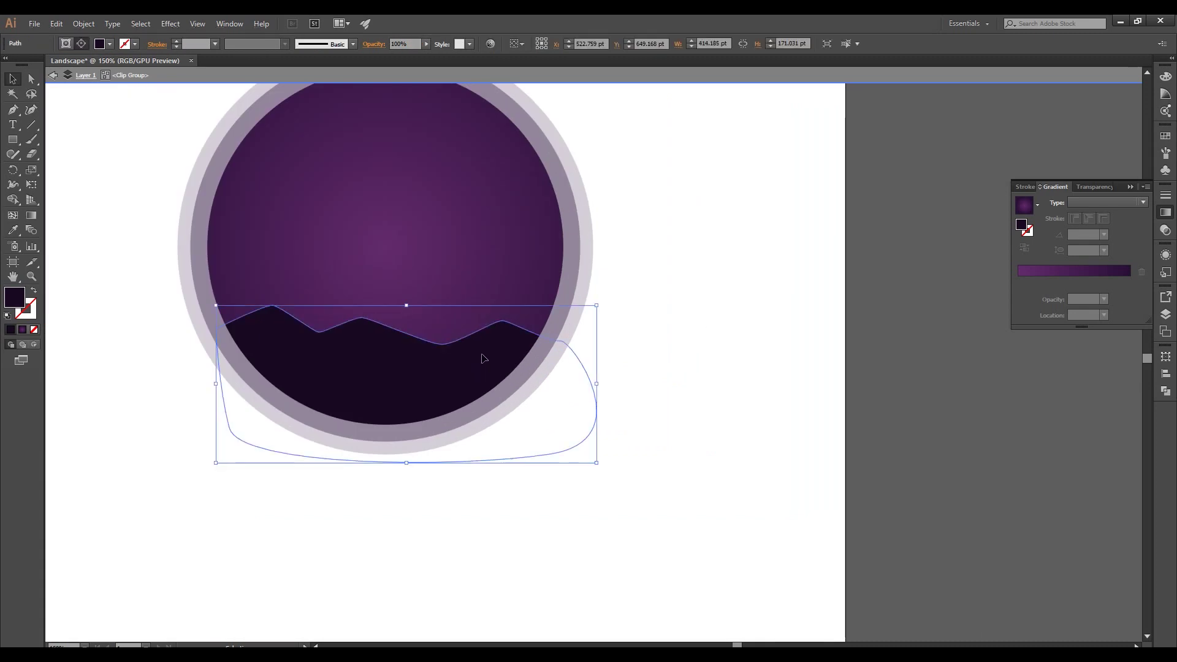
key(ctrl+shift+a)
scroll(289, 347, up, 3)
Pen-draw a second ridge shape over the peaks, looping back below the circle.
drag(242, 300, 272, 286)
drag(381, 257, 397, 257)
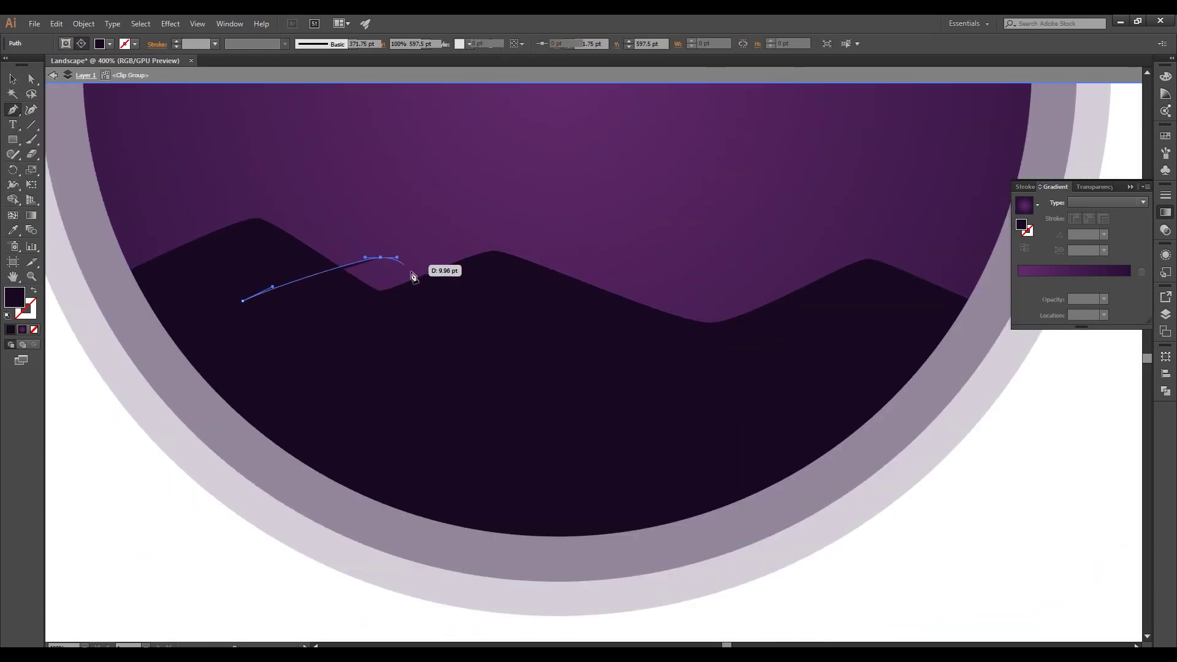
drag(457, 299, 491, 295)
drag(610, 273, 633, 272)
drag(805, 314, 831, 315)
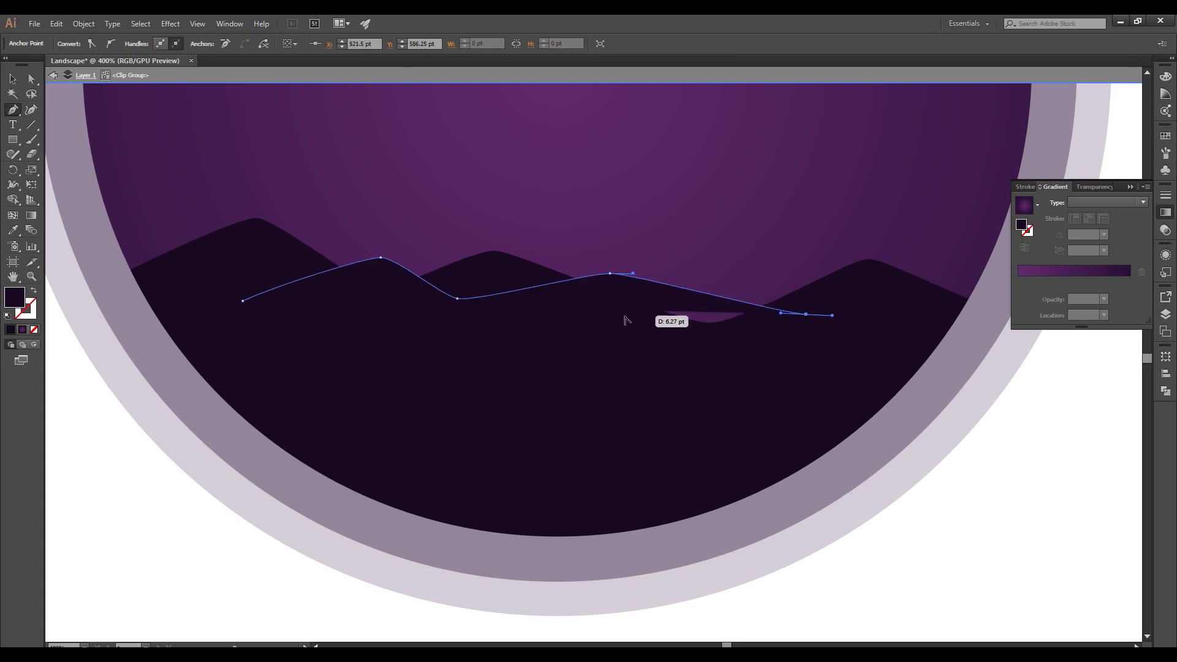
scroll(625, 319, down, 1)
drag(847, 449, 816, 485)
drag(386, 504, 303, 444)
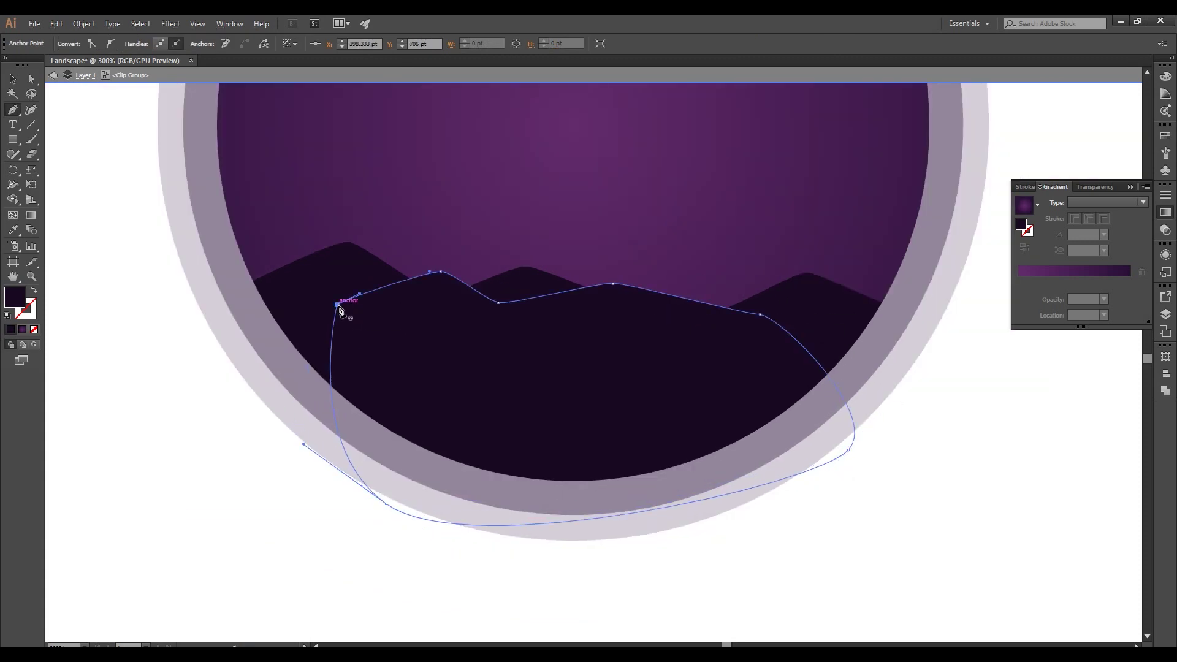
key(v)
scroll(189, 328, down, 1)
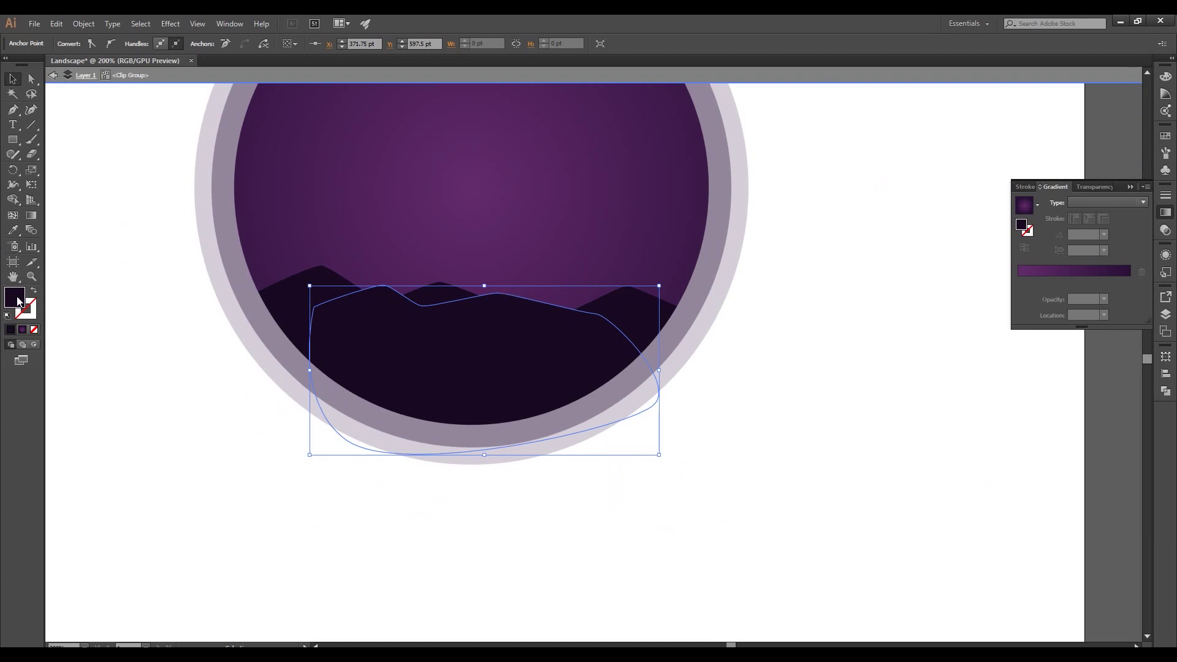
Fill the ridge with a two-stop linear gradient, one stop at 0% opacity, fading vertically.
click(1022, 284)
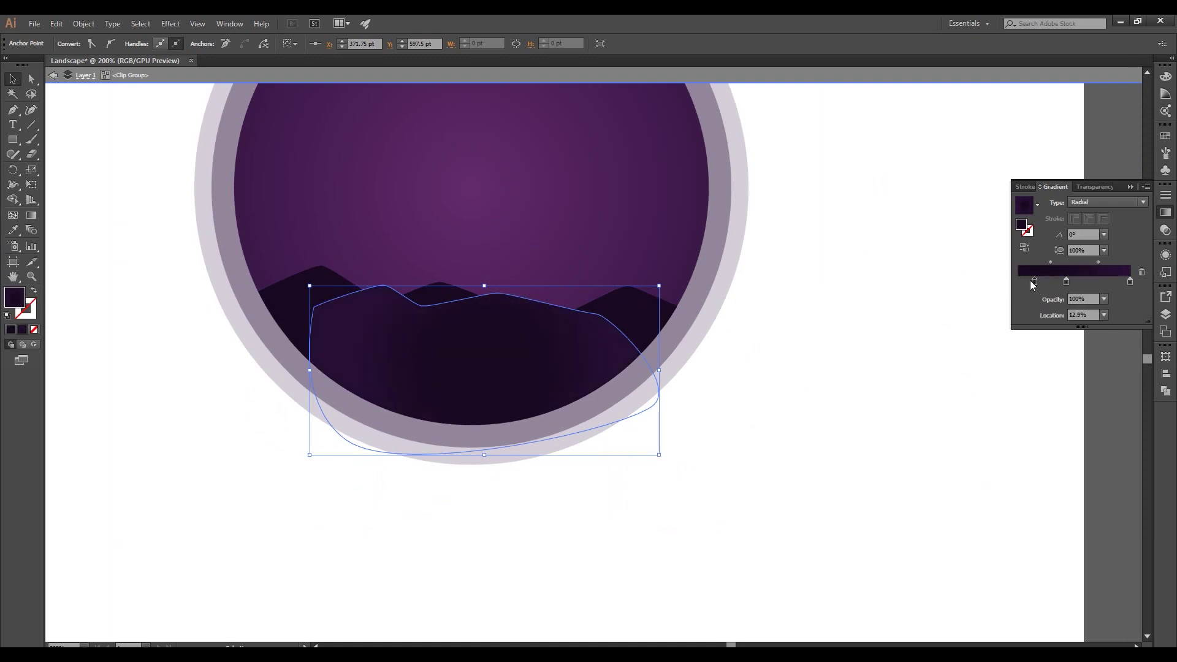
drag(1130, 282, 1109, 284)
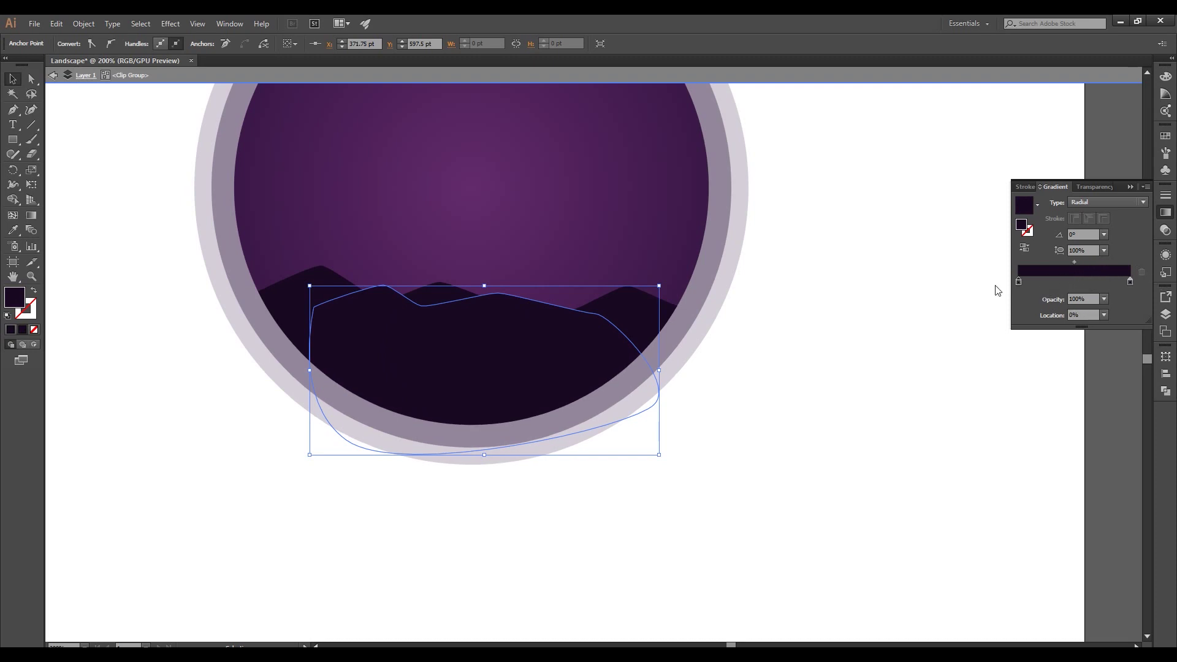
click(1103, 299)
click(1110, 307)
click(1105, 203)
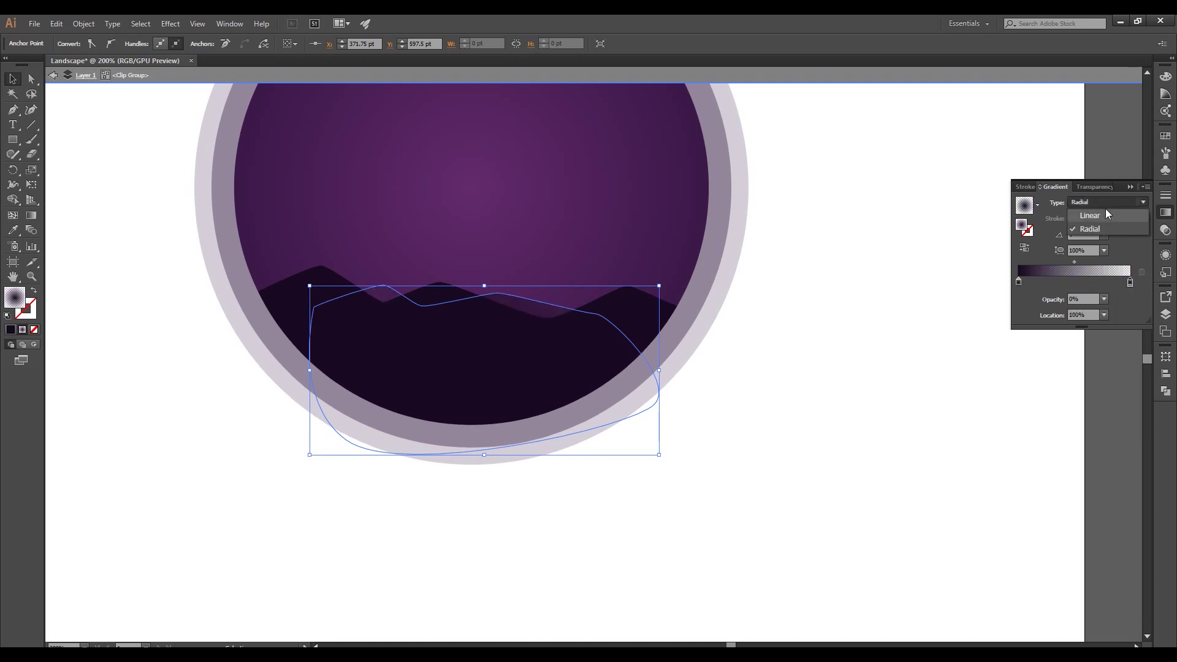
click(27, 215)
drag(484, 244, 484, 357)
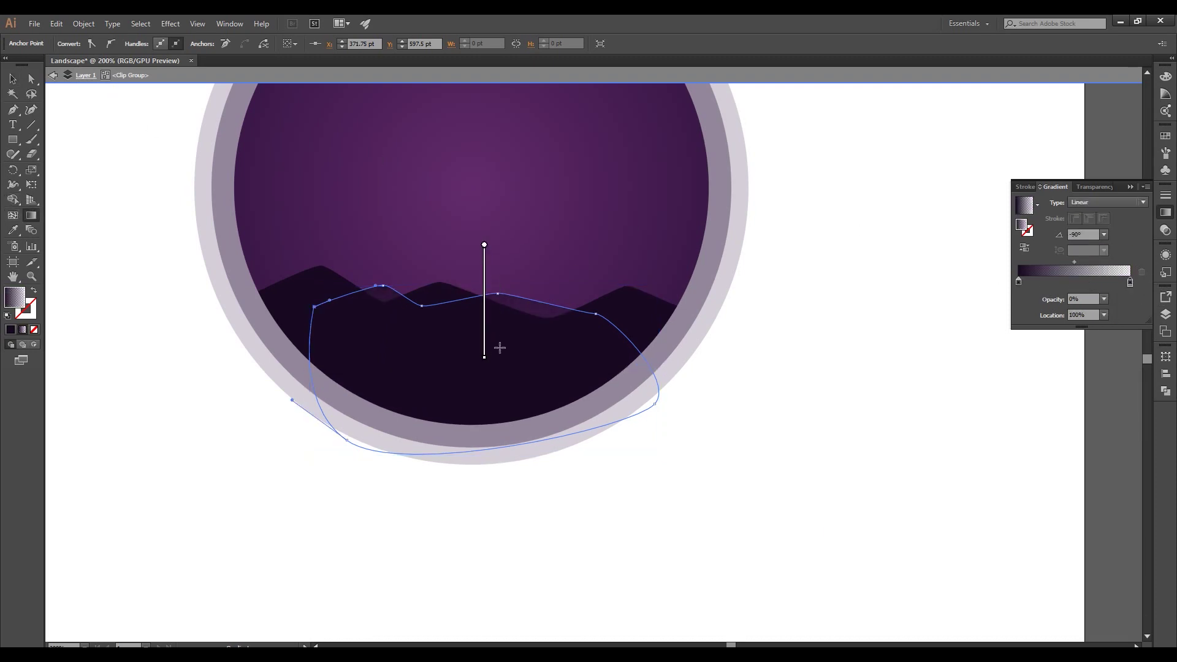
click(12, 78)
click(108, 189)
Tilt the ridge's gradient slightly and inspect the fading result.
scroll(486, 281, up, 3)
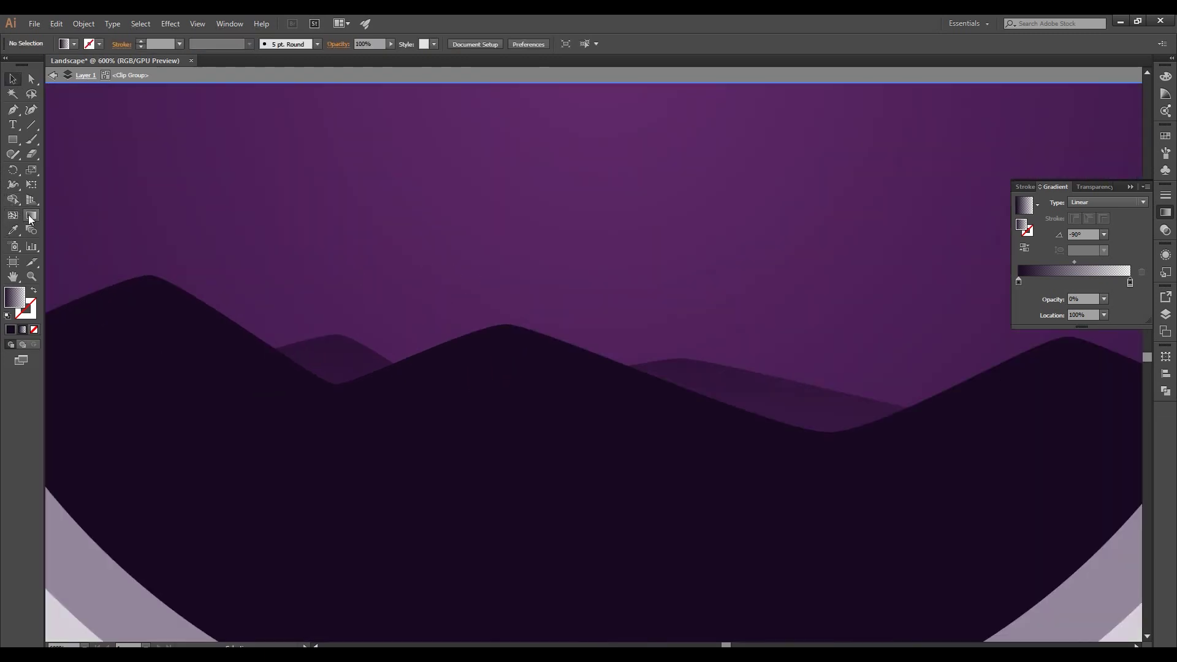
click(714, 371)
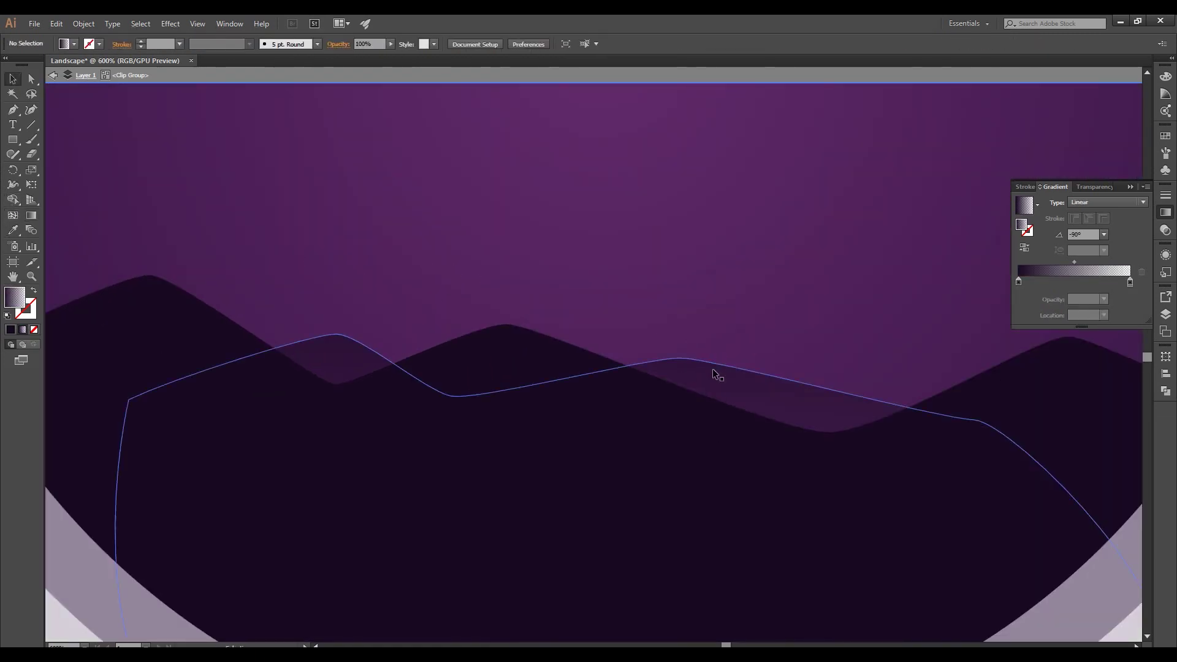
click(31, 215)
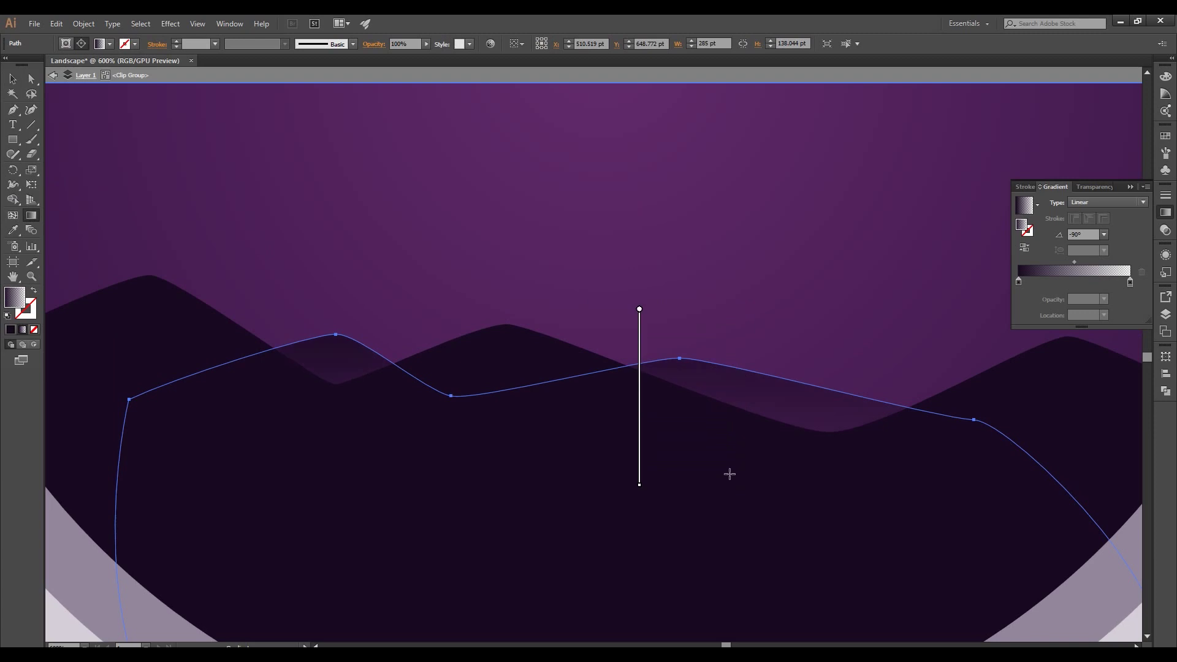
drag(714, 487, 707, 491)
key(v)
scroll(566, 297, down, 4)
click(825, 340)
scroll(736, 308, up, 1)
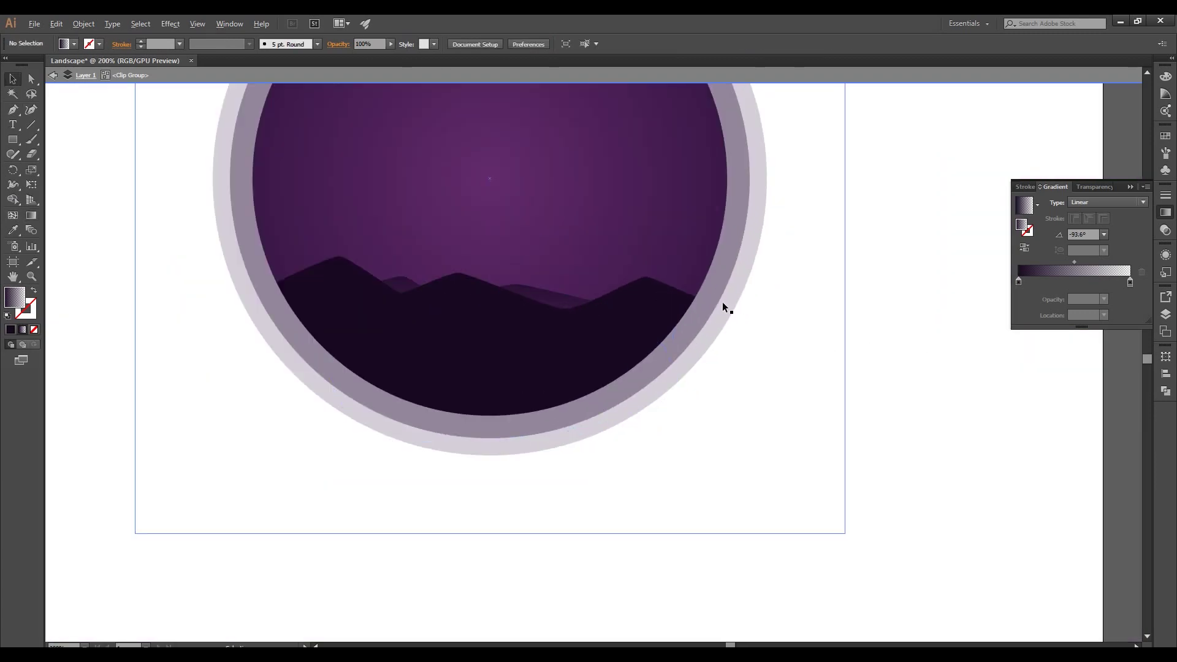
scroll(539, 320, up, 2)
scroll(539, 321, up, 2)
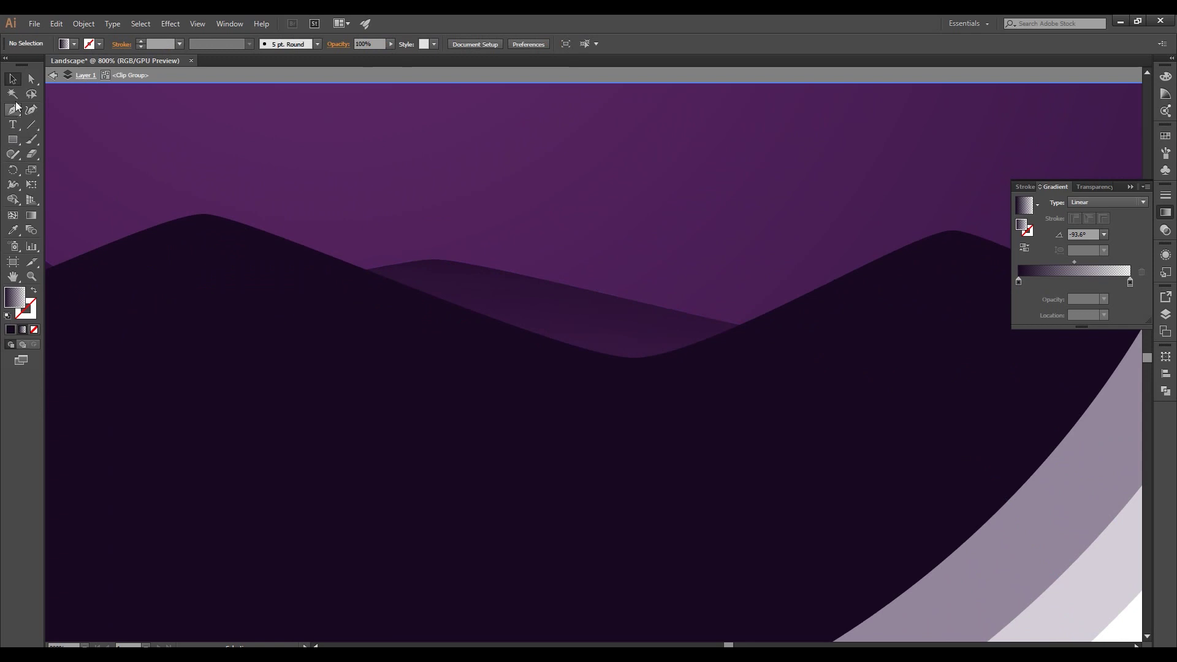
scroll(471, 297, down, 4)
click(921, 383)
scroll(748, 380, down, 1)
scroll(729, 385, up, 1)
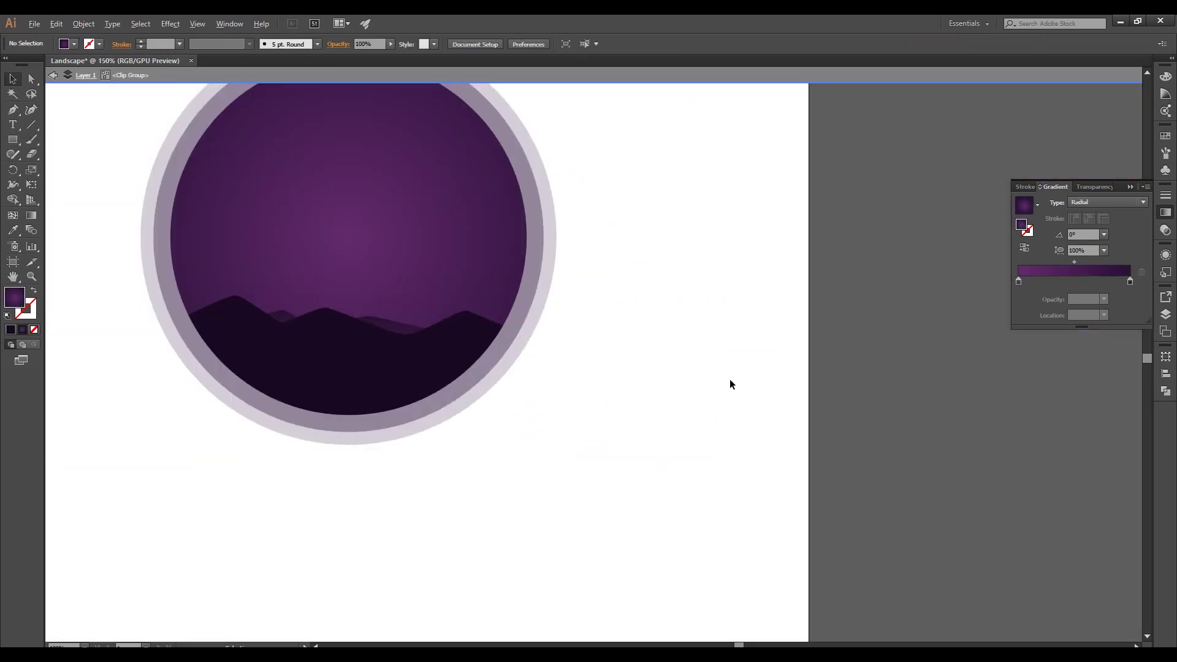
scroll(730, 384, down, 3)
scroll(785, 359, up, 2)
drag(12, 140, 59, 168)
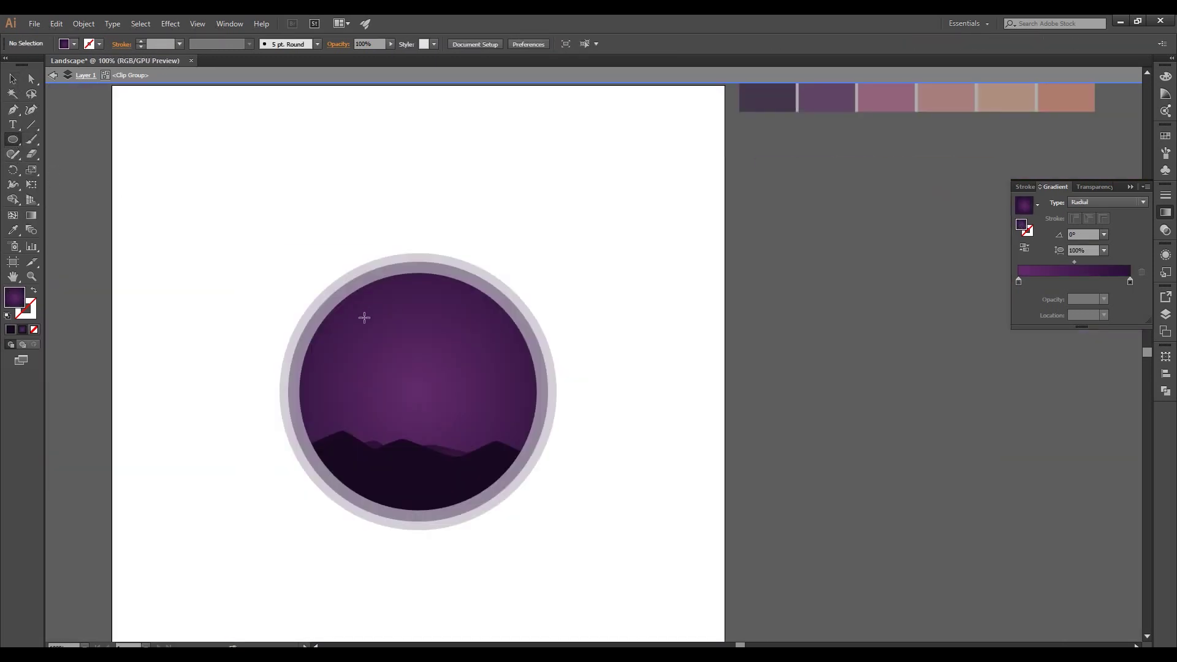
Draw a circle filled with a peach radial gradient that fades to transparent at its edge.
drag(374, 320, 509, 456)
scroll(796, 276, up, 3)
key(i)
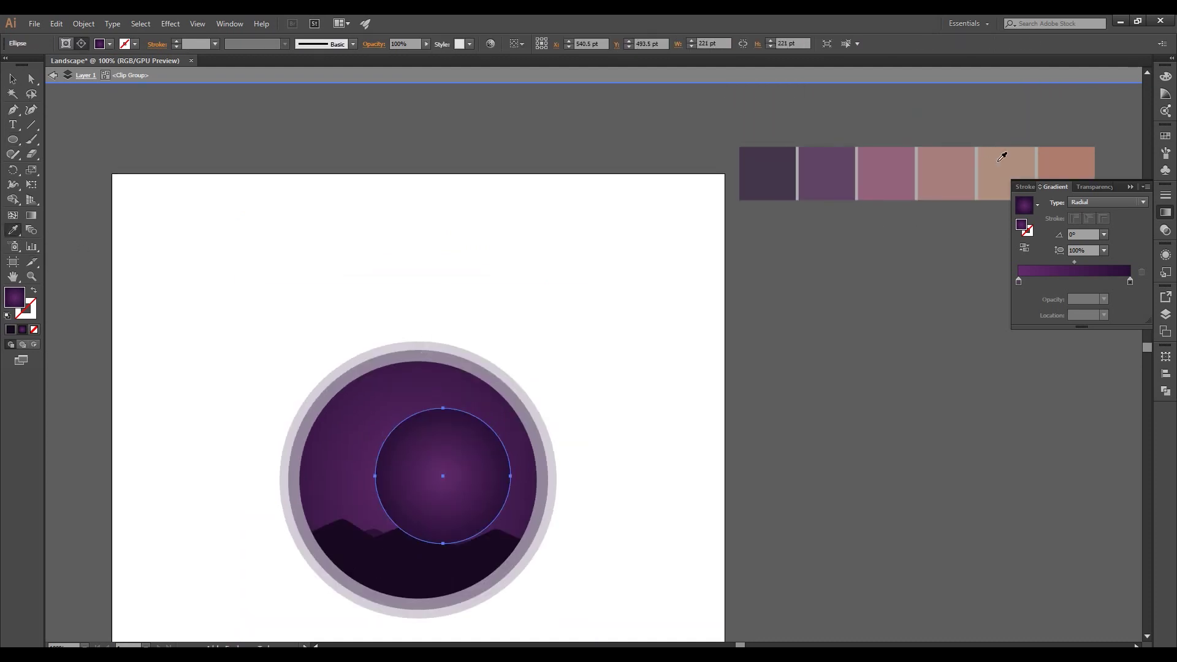
click(978, 161)
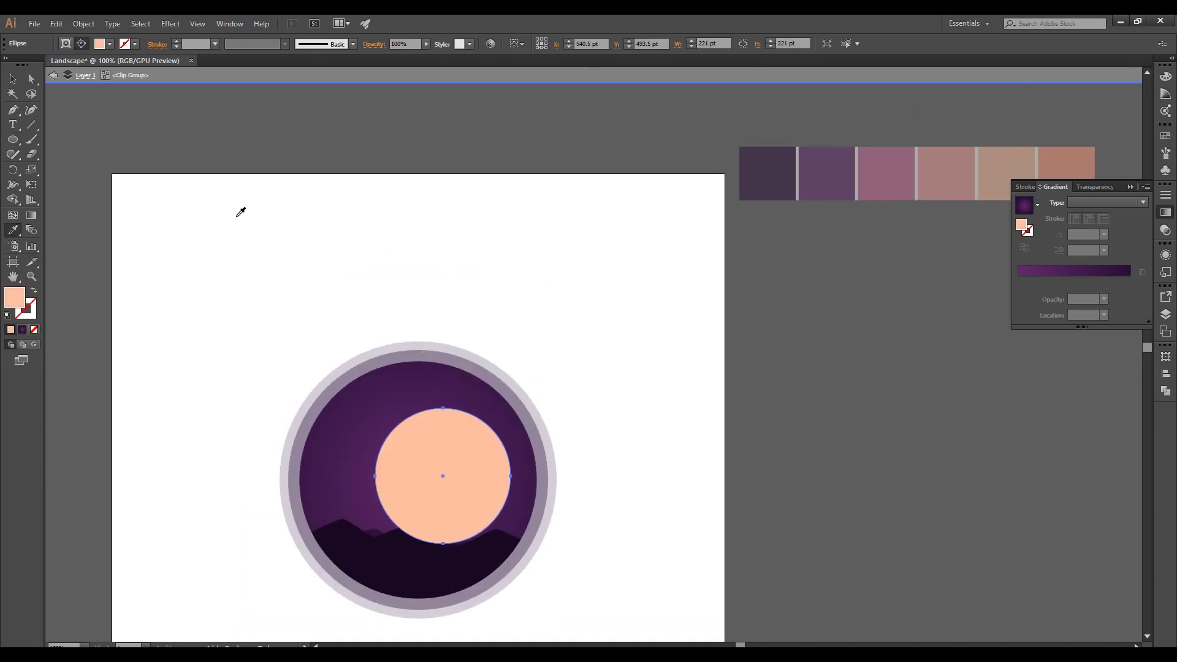
click(1019, 284)
drag(1019, 282, 1105, 282)
click(1141, 274)
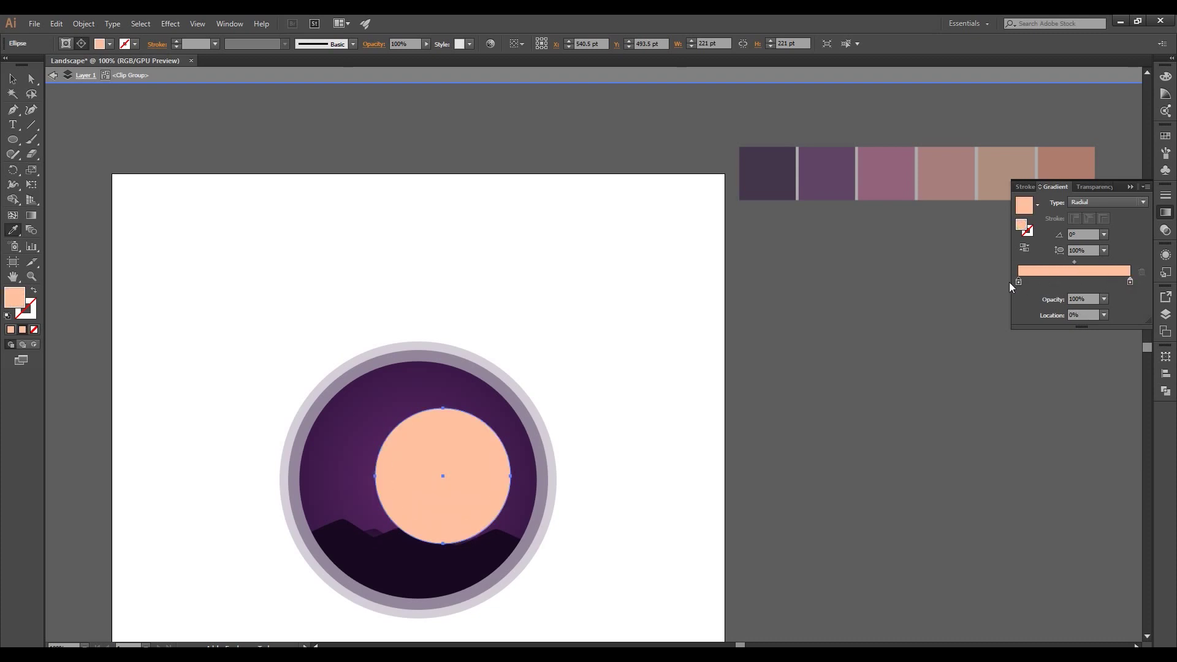
click(1130, 282)
click(1103, 299)
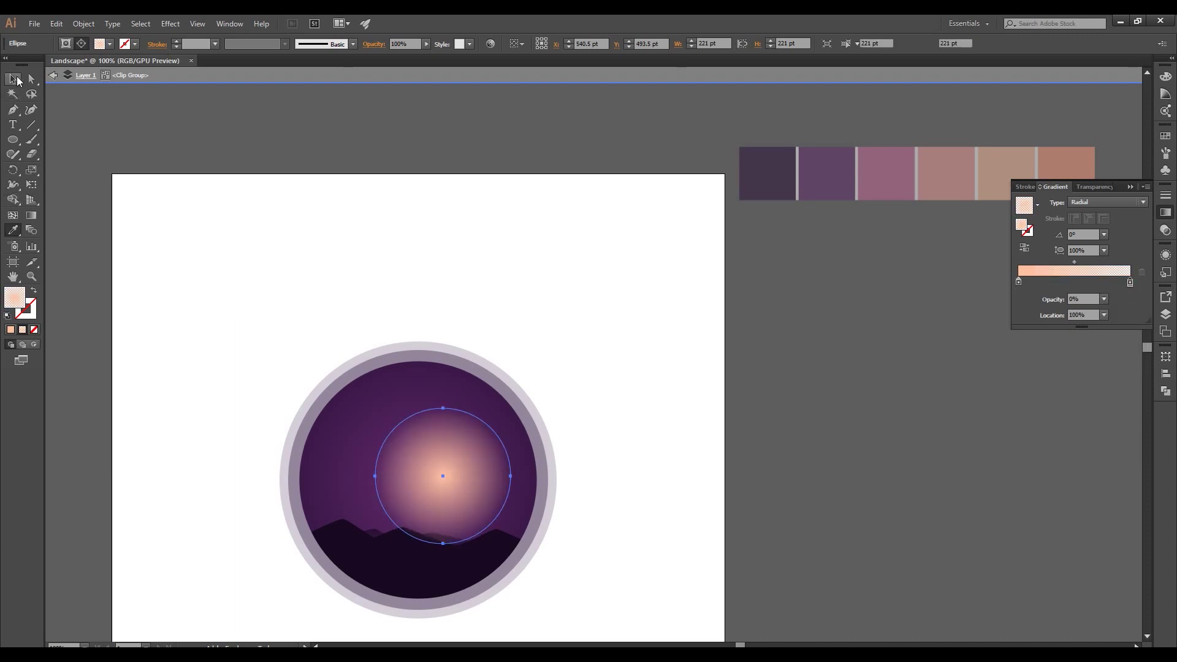
click(15, 79)
Flatten and stretch the peach glow into a wide, low ellipse along the horizon.
drag(1069, 263, 1065, 264)
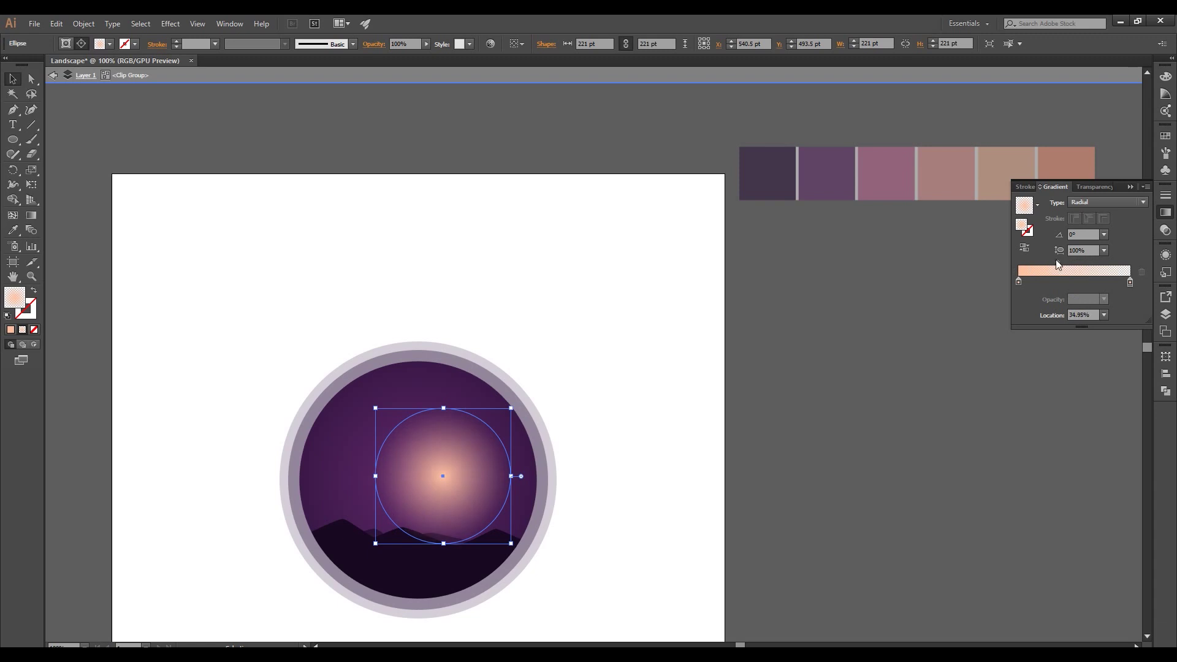
mouse_move(443, 408)
mouse_down()
mouse_move(421, 504)
mouse_move(423, 490)
mouse_move(636, 451)
mouse_up()
drag(429, 484, 451, 496)
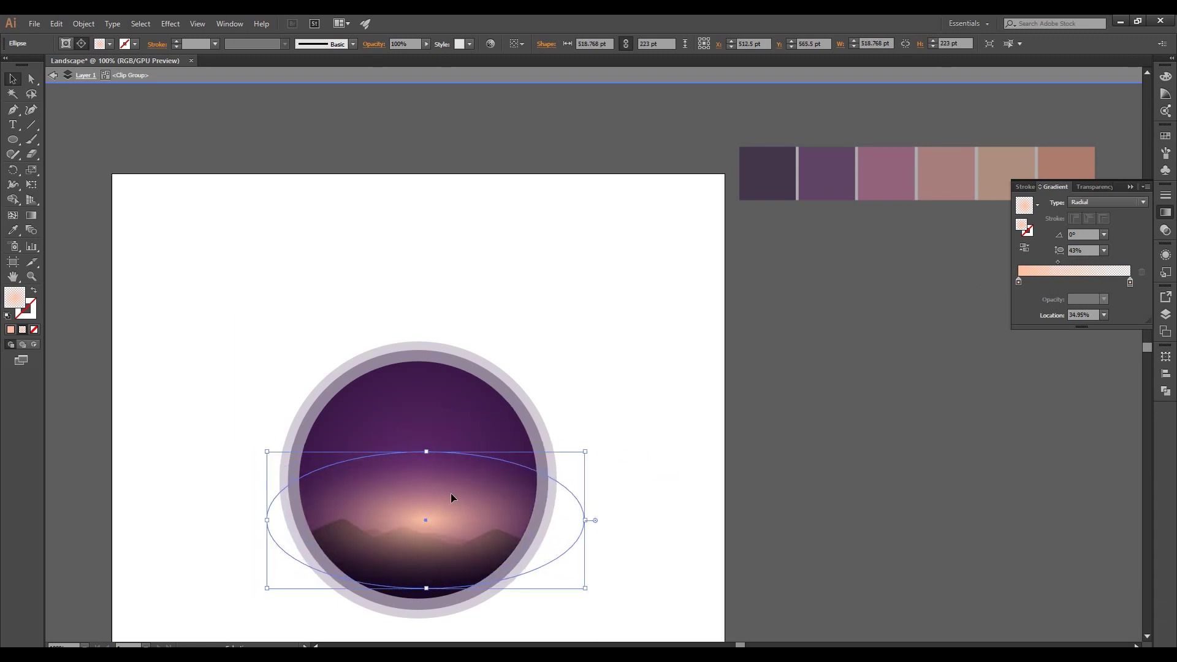
drag(426, 452, 423, 474)
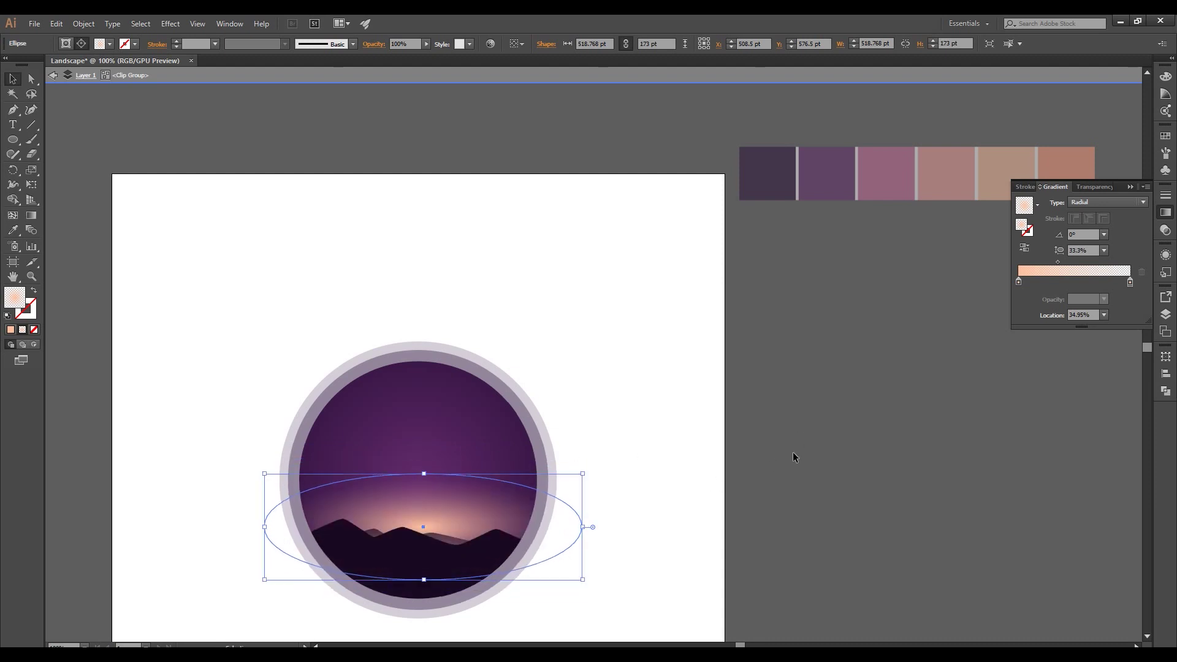
Set the glow ellipse's opacity to 50% and deselect it.
text(40)
key(Return)
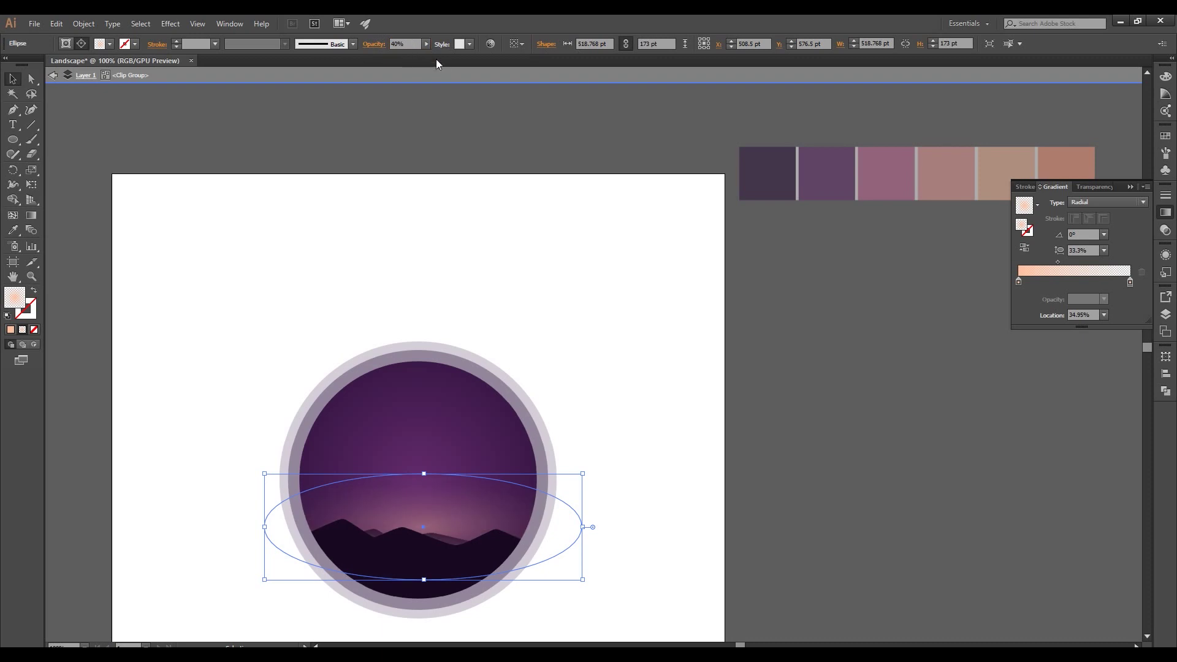
text(0)
key(Return)
click(733, 369)
scroll(733, 369, up, 2)
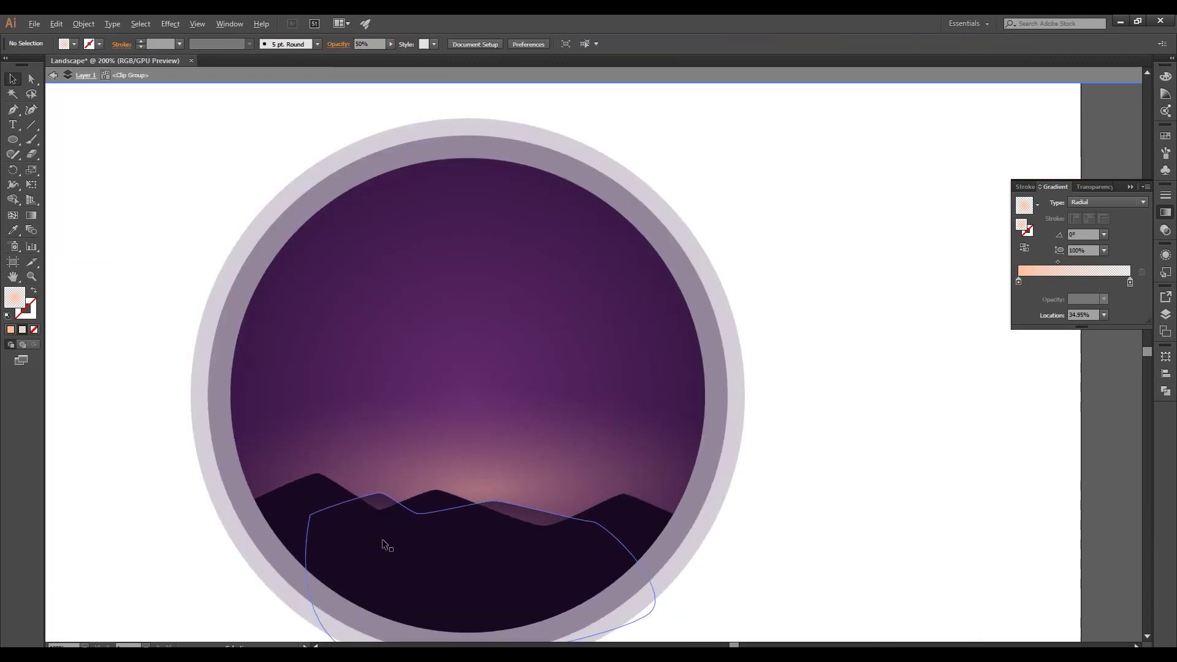
scroll(315, 402, down, 1)
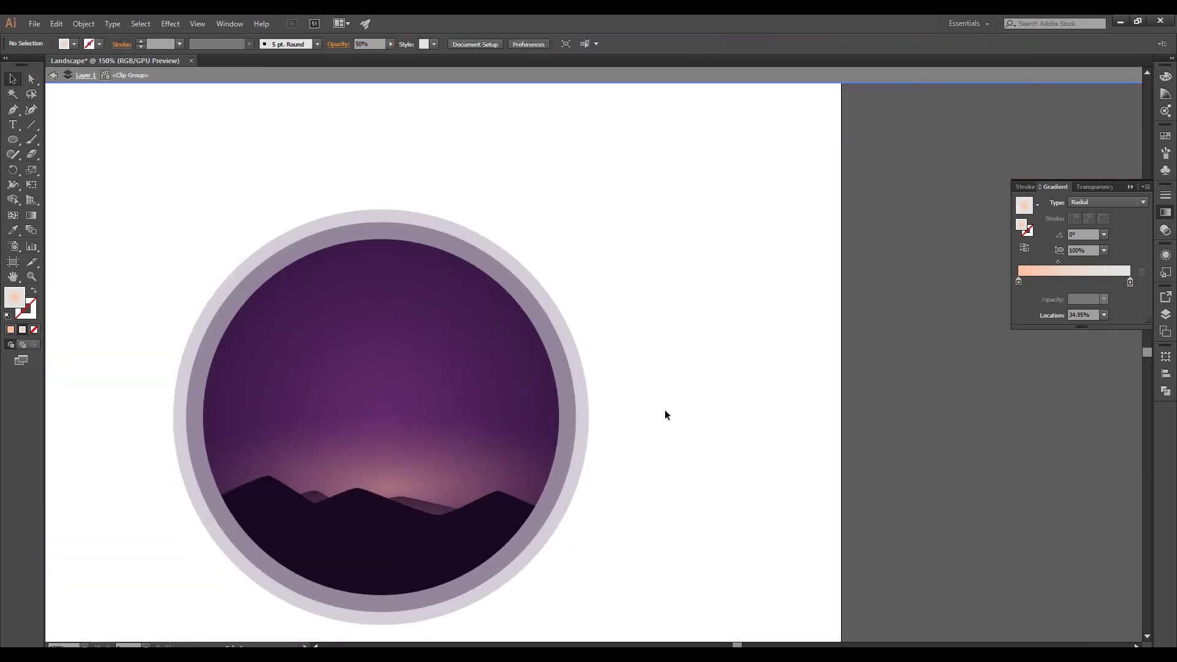
key(ctrl+minus)
key(ctrl+minus)
key(ctrl+plus)
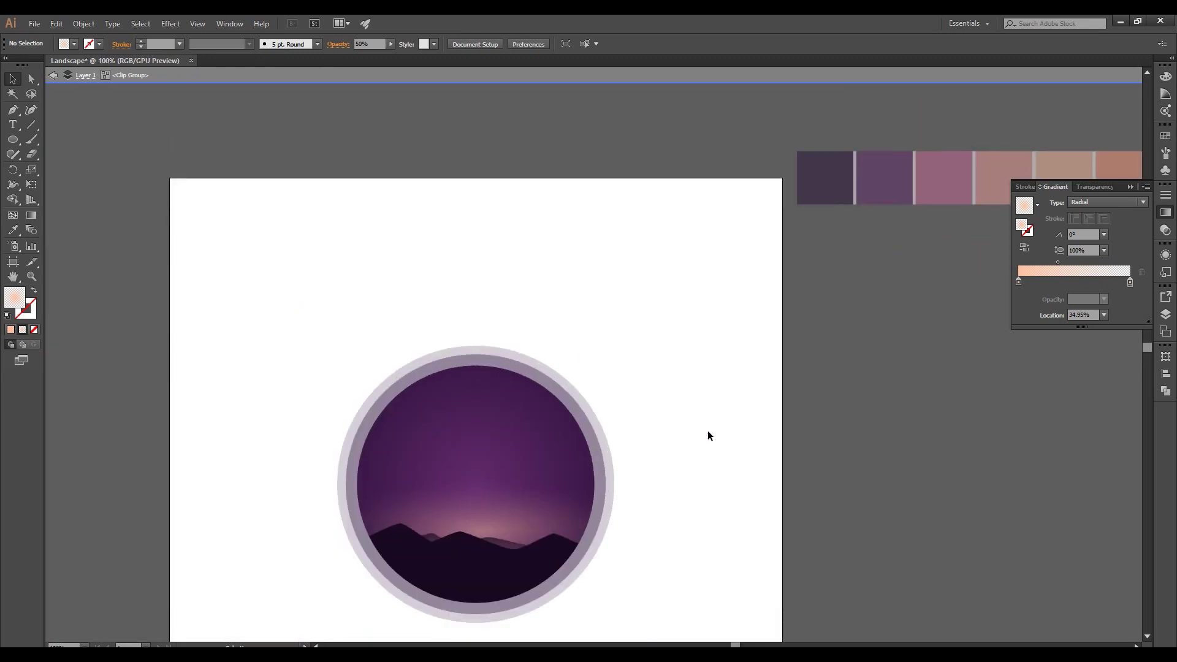
Fill the new circle with the pink swatch as a radial gradient, removing the extra stop.
scroll(848, 384, up, 1)
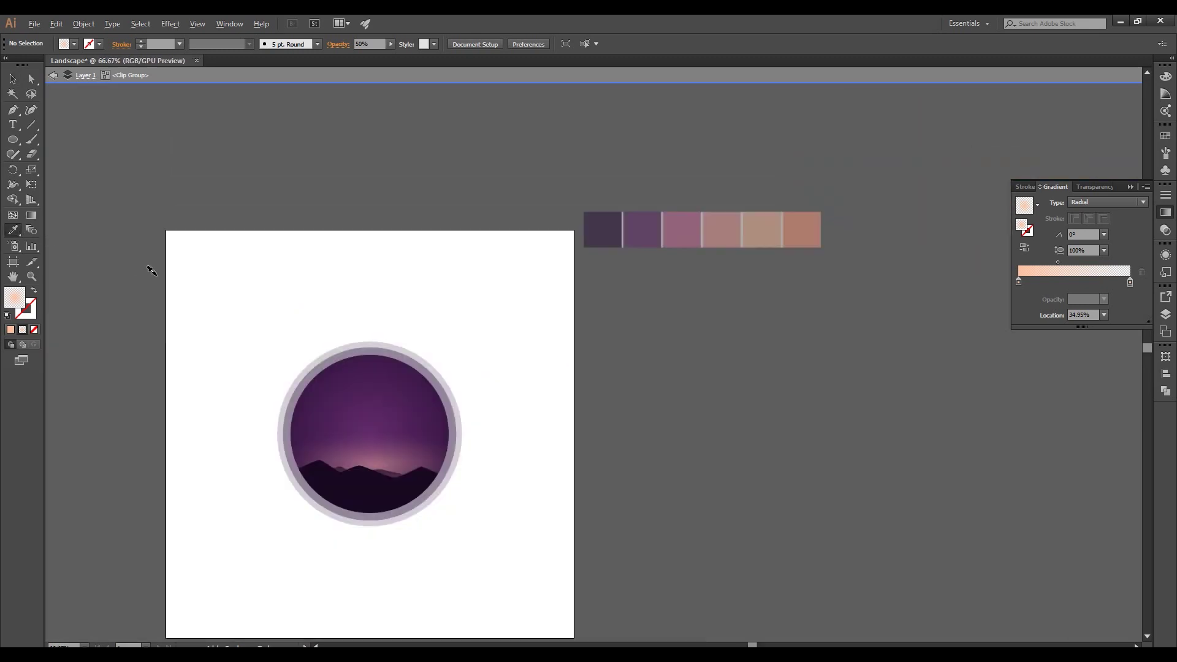
click(14, 230)
scroll(848, 210, up, 1)
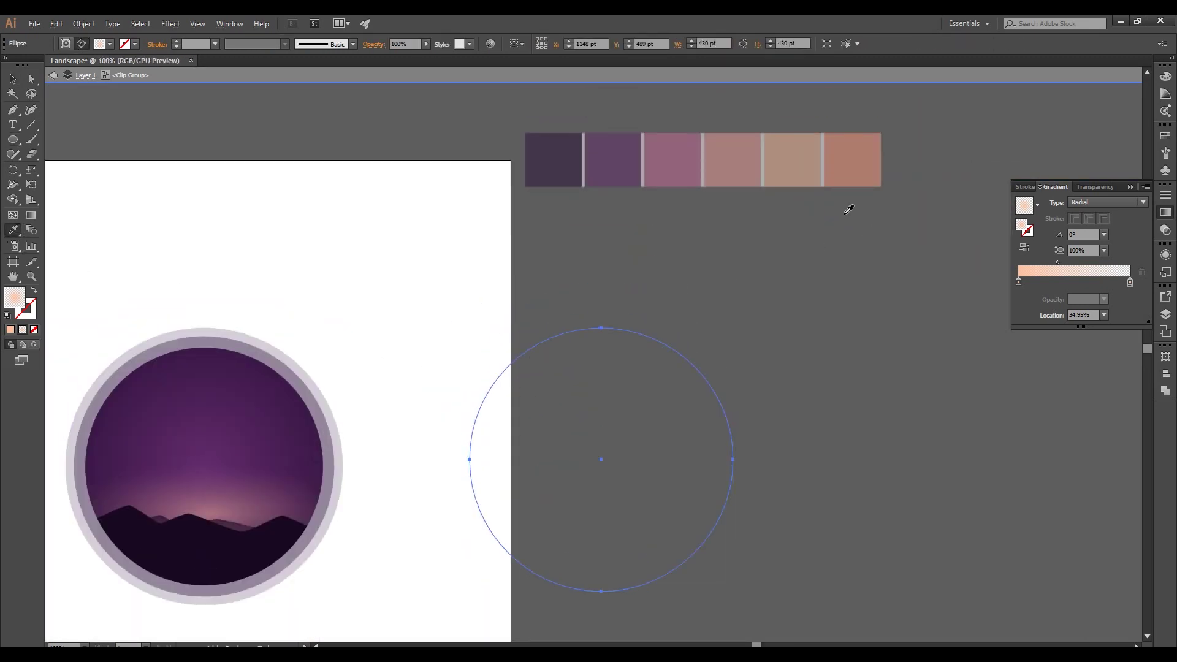
click(725, 152)
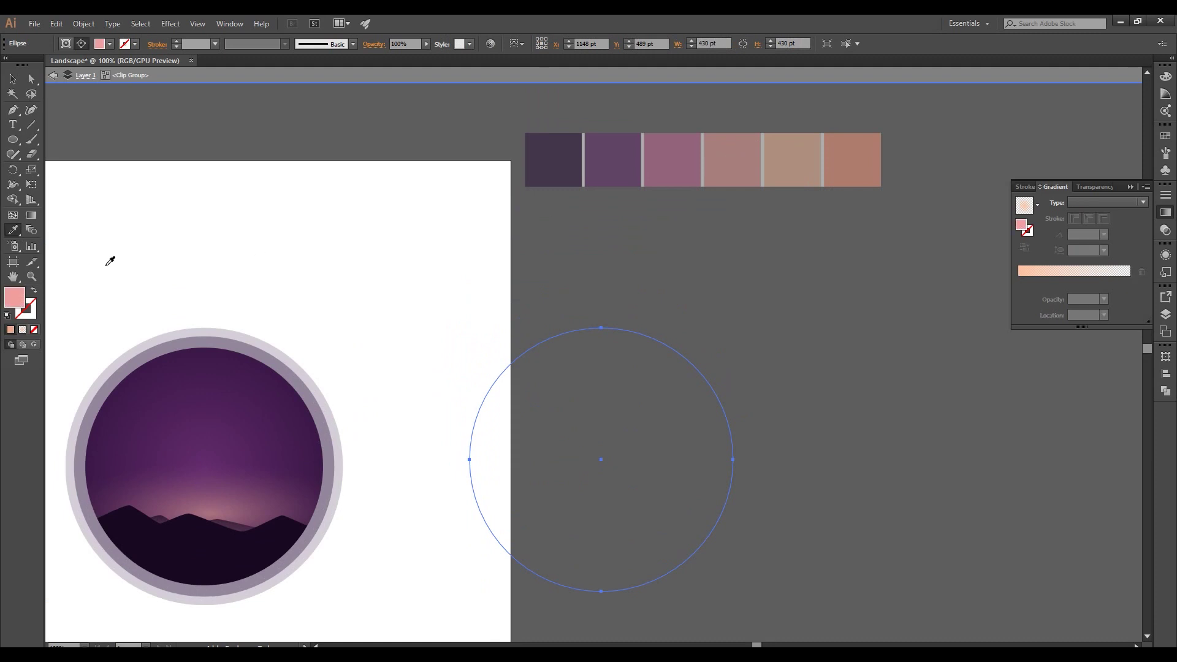
click(1018, 282)
mouse_move(1127, 283)
mouse_down()
mouse_move(1122, 316)
mouse_move(1099, 310)
mouse_up()
Move the pink glow over the mountain horizon and stretch it into a wide ellipse.
key(v)
drag(562, 407, 201, 407)
scroll(429, 428, left, 5)
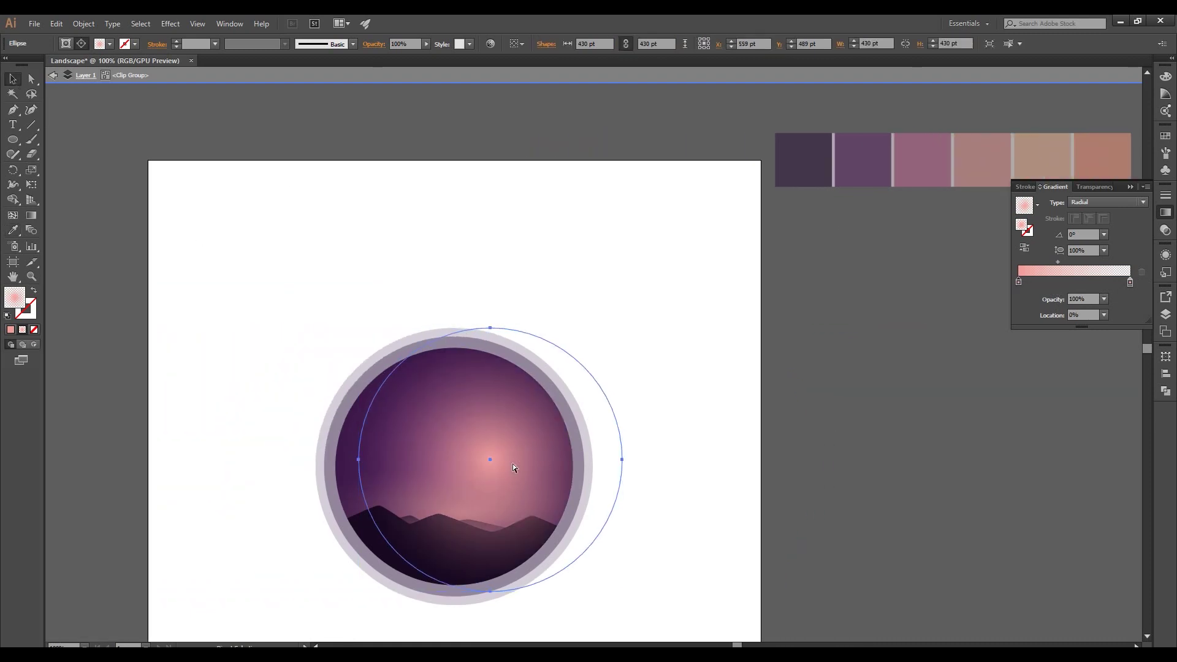
key(ctrl+plus)
drag(555, 408, 497, 438)
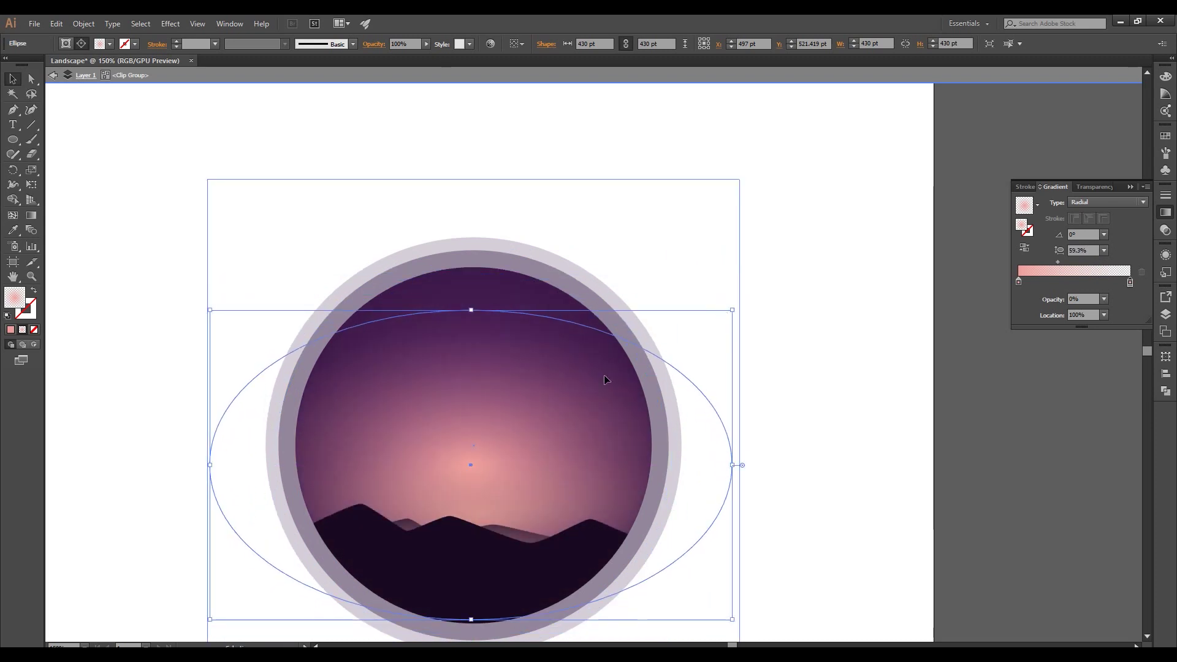
drag(716, 274, 732, 340)
text(0)
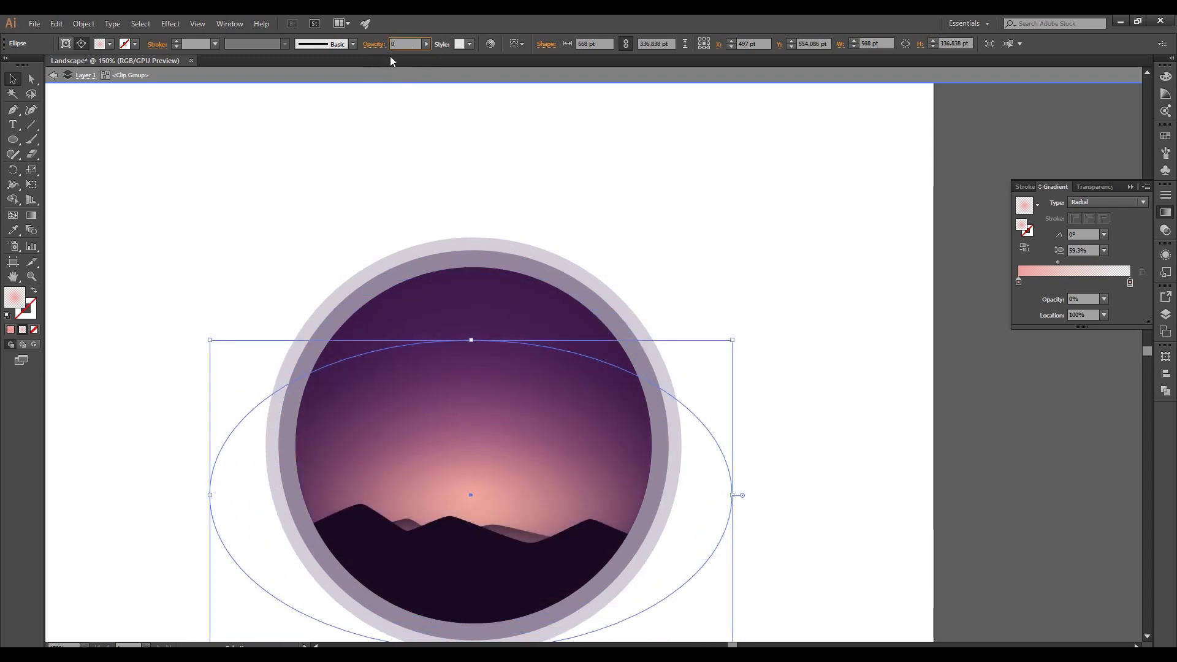
text(20)
Apply 20% opacity to the pink glow, then draw a small circle in the sky.
key(Return)
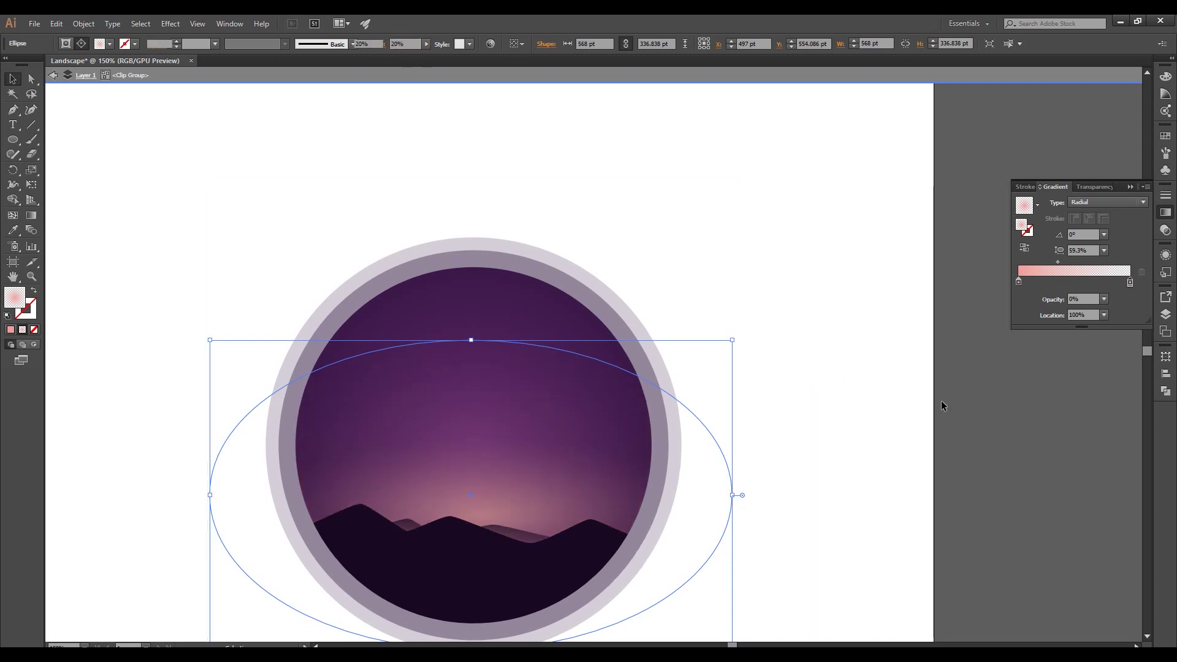
click(942, 405)
key(ctrl+1)
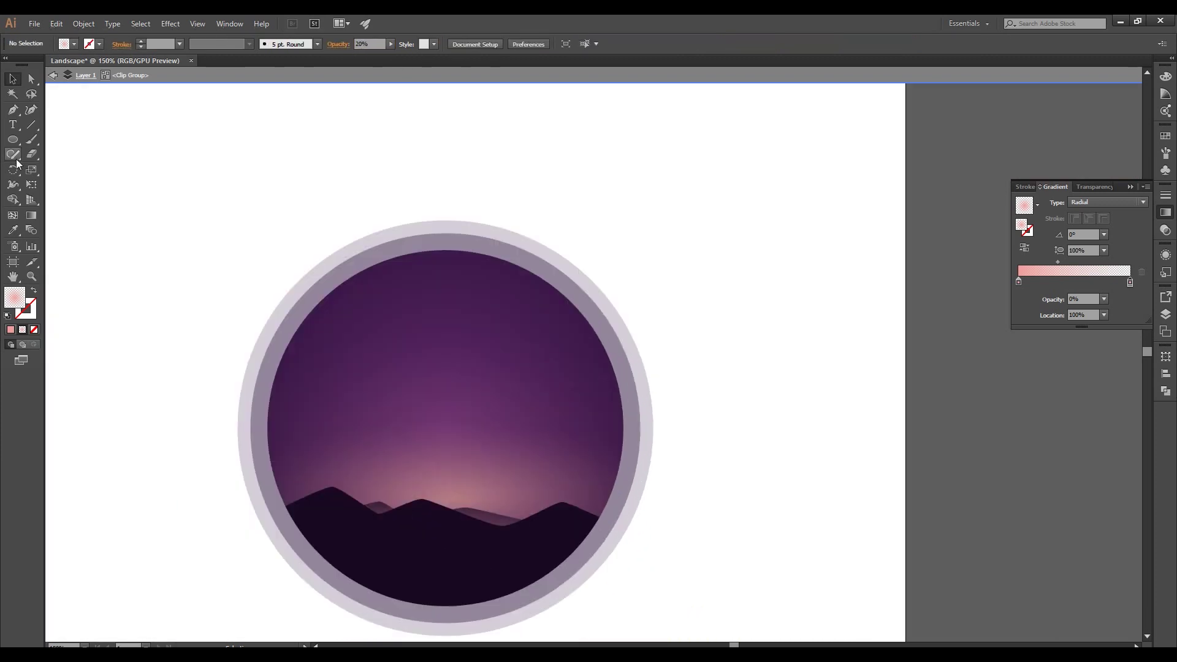
drag(406, 297, 559, 447)
Fill the circle with a pink radial gradient whose stop is fully opaque.
key(i)
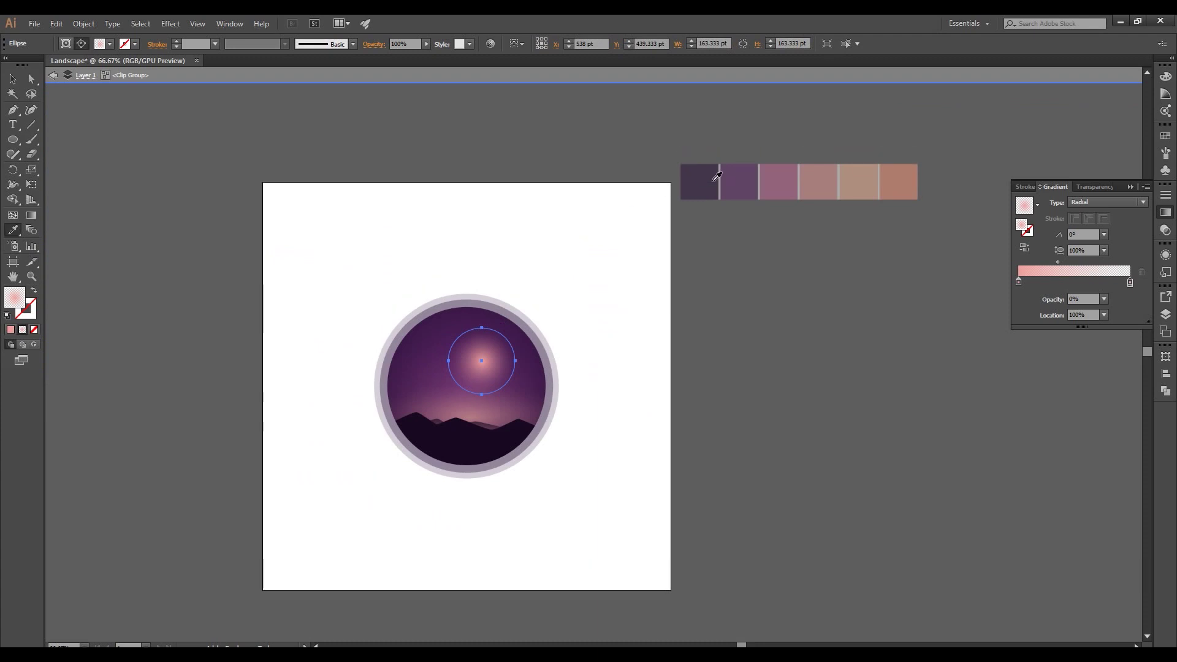
click(793, 164)
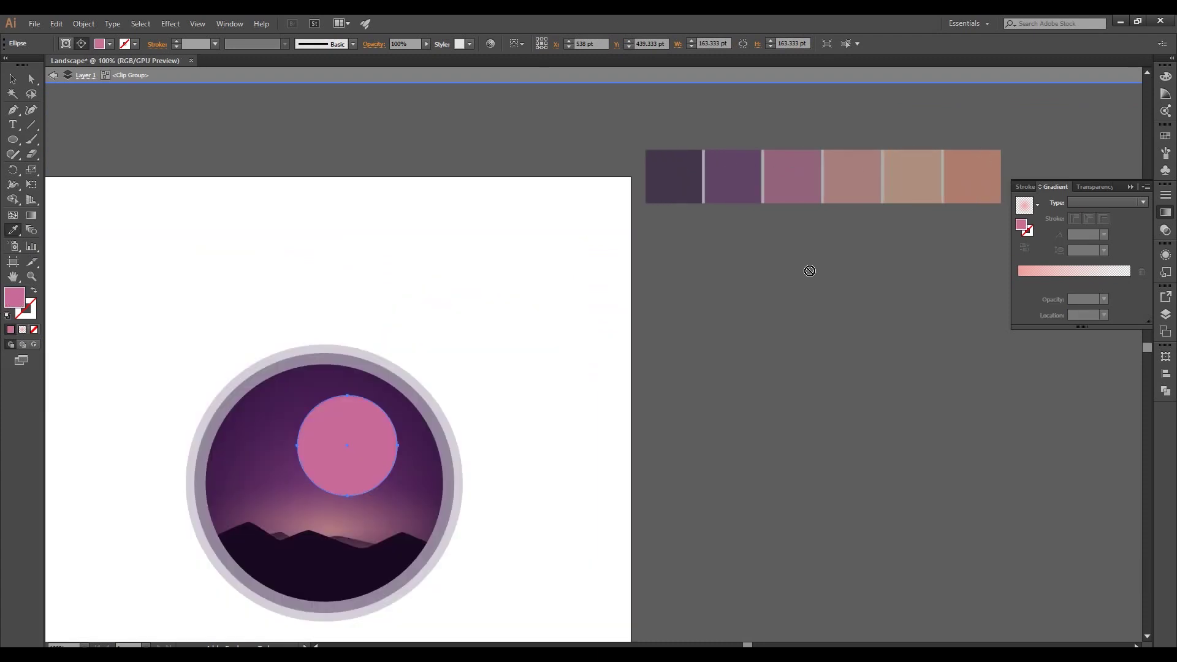
click(1124, 284)
drag(1127, 282, 1108, 283)
click(1140, 274)
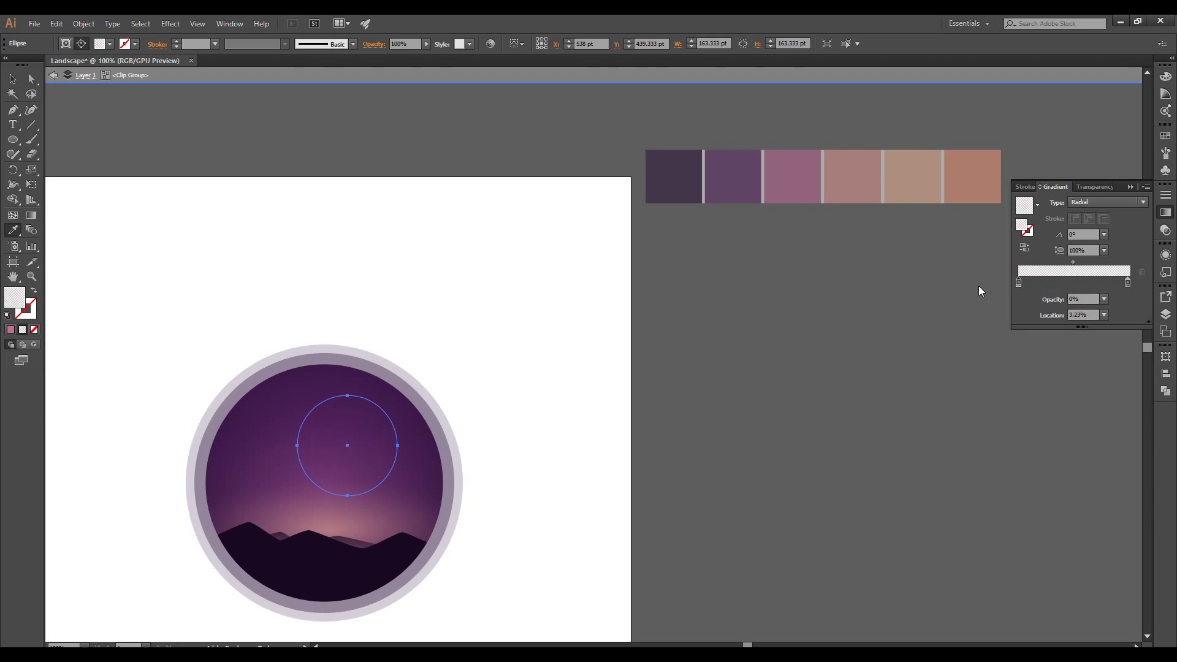
click(1104, 299)
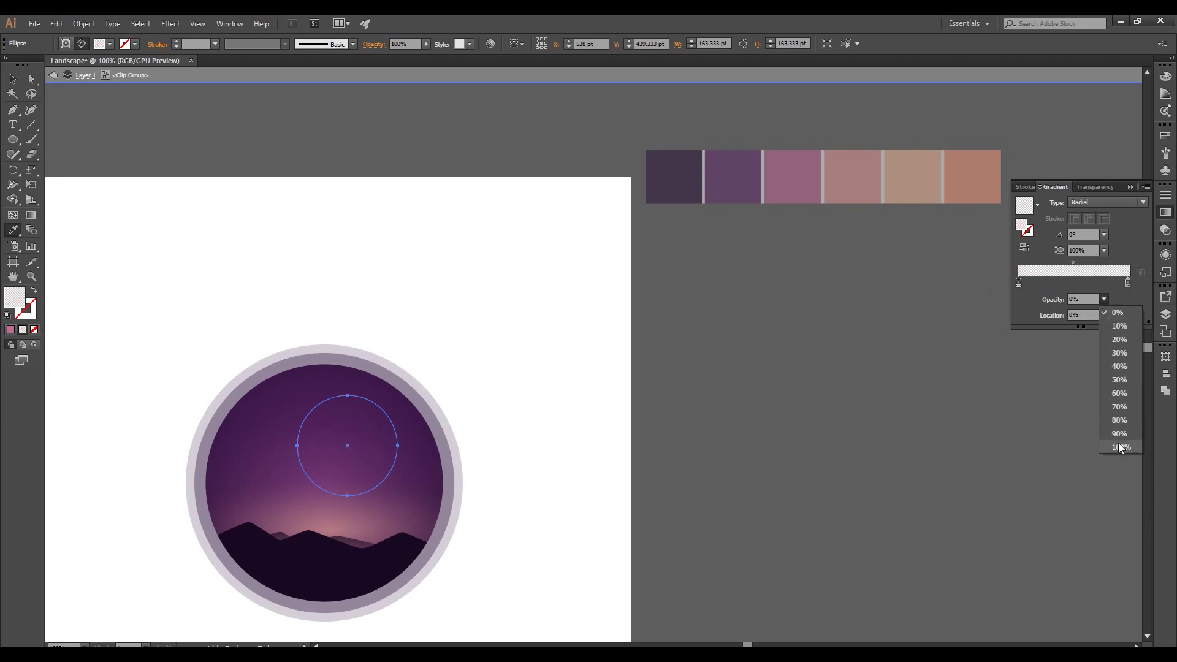
click(1119, 446)
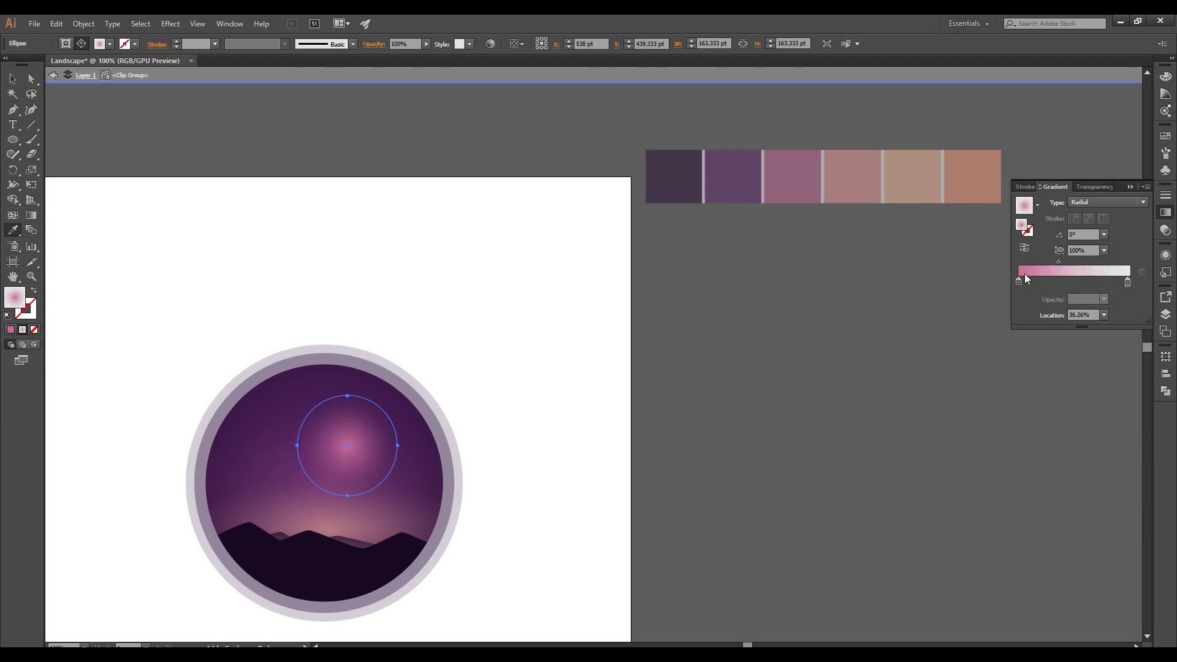
Move the glow to the badge's right edge and stretch it into a wide, taller ellipse.
click(12, 79)
key(ctrl+equal)
drag(452, 325, 590, 416)
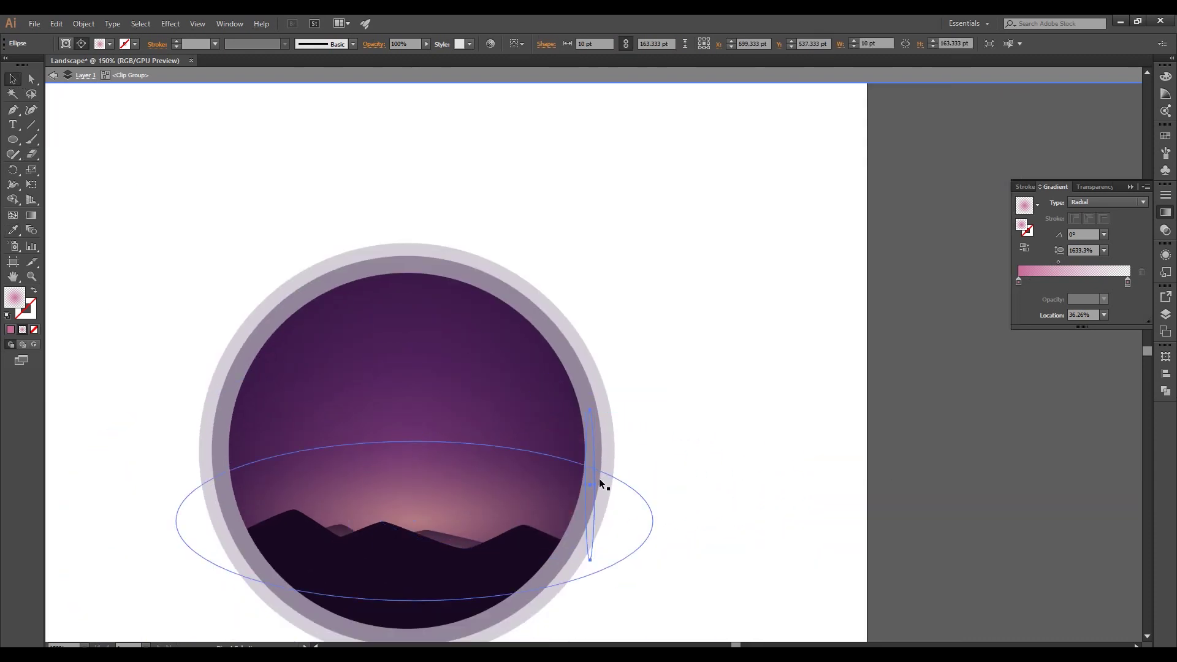
drag(665, 485, 832, 484)
drag(742, 477, 741, 455)
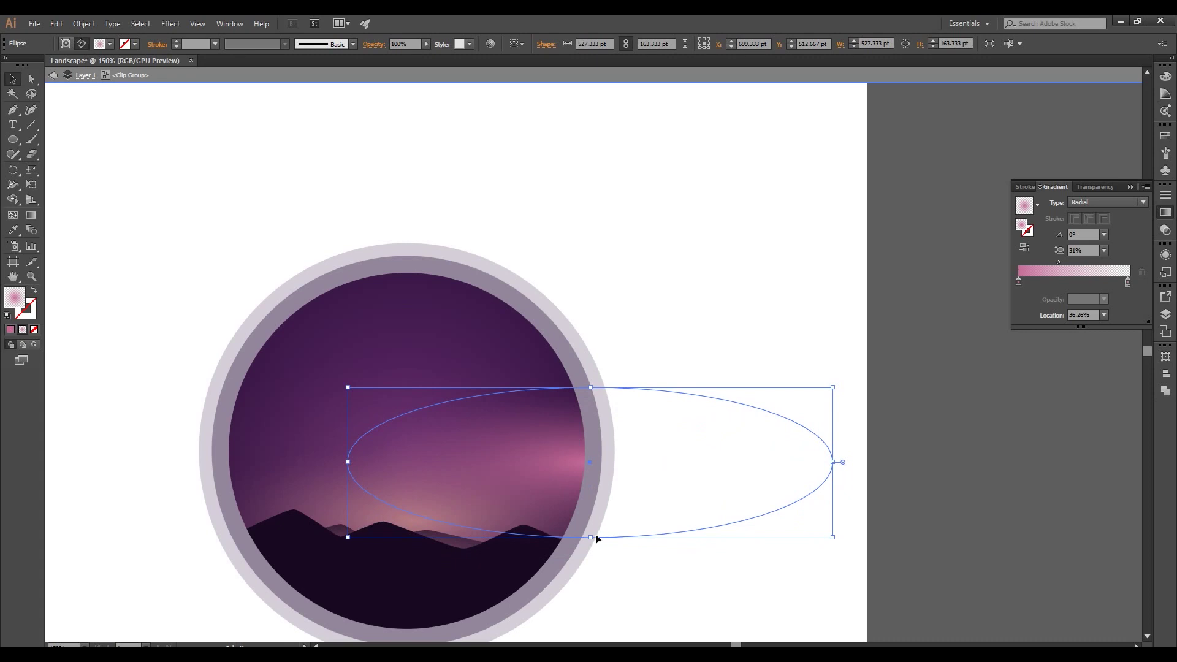
drag(596, 537, 592, 569)
drag(348, 461, 239, 462)
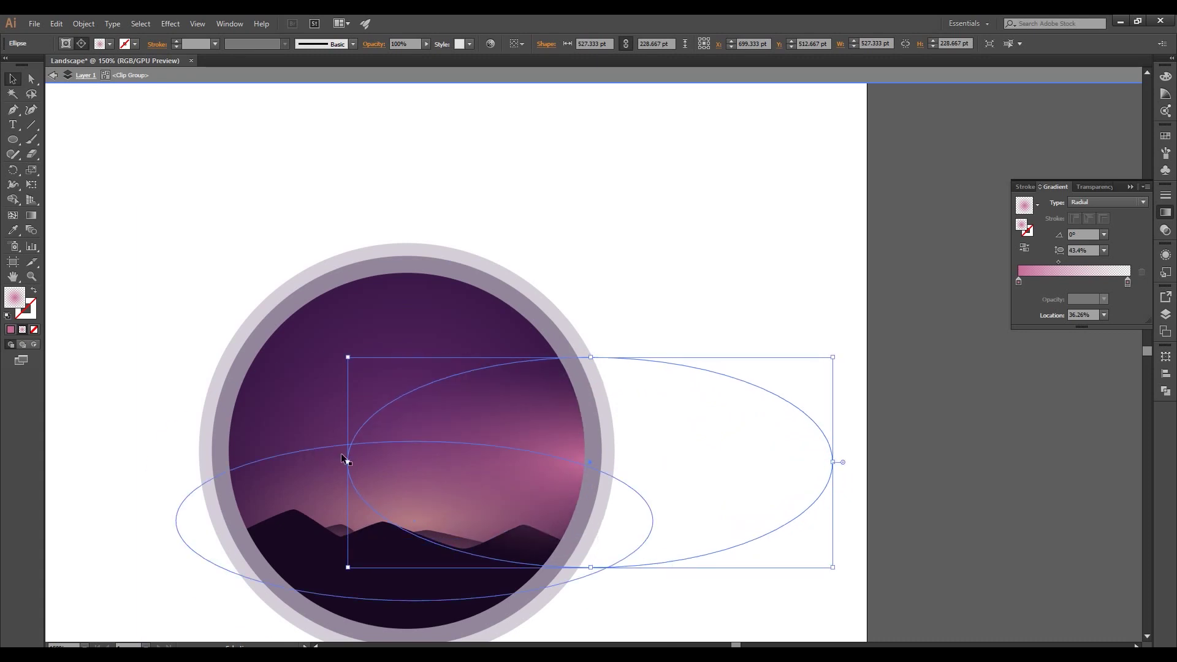
Set the wide glow's opacity to 50% and deselect it.
text(50)
key(Return)
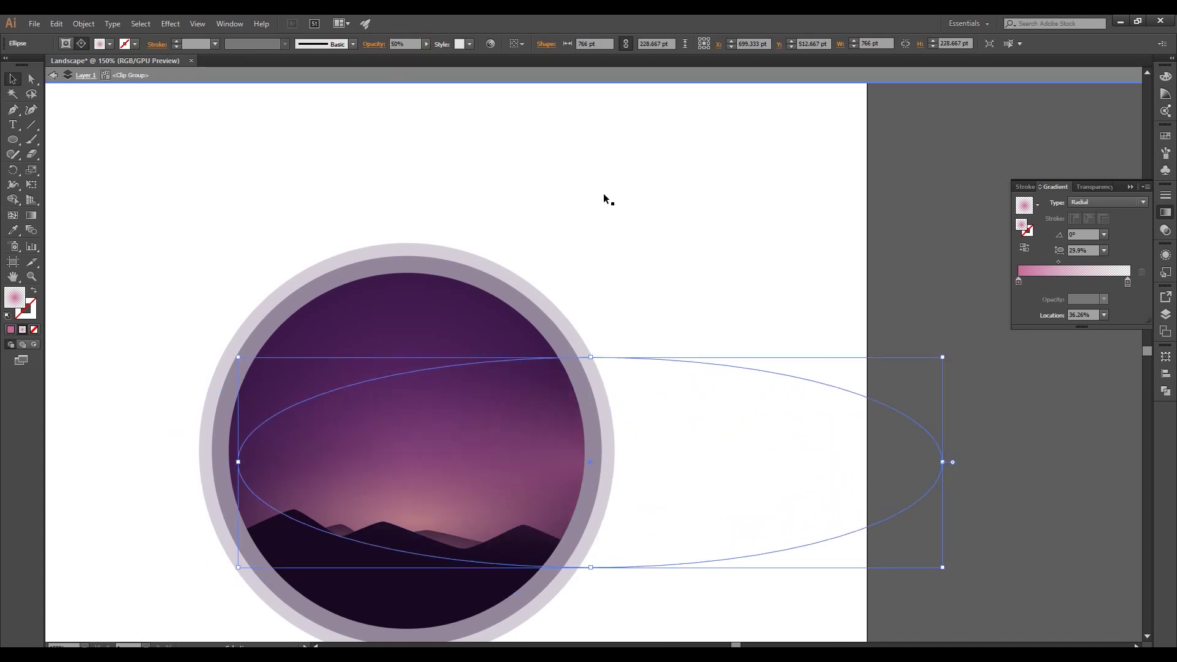
click(577, 293)
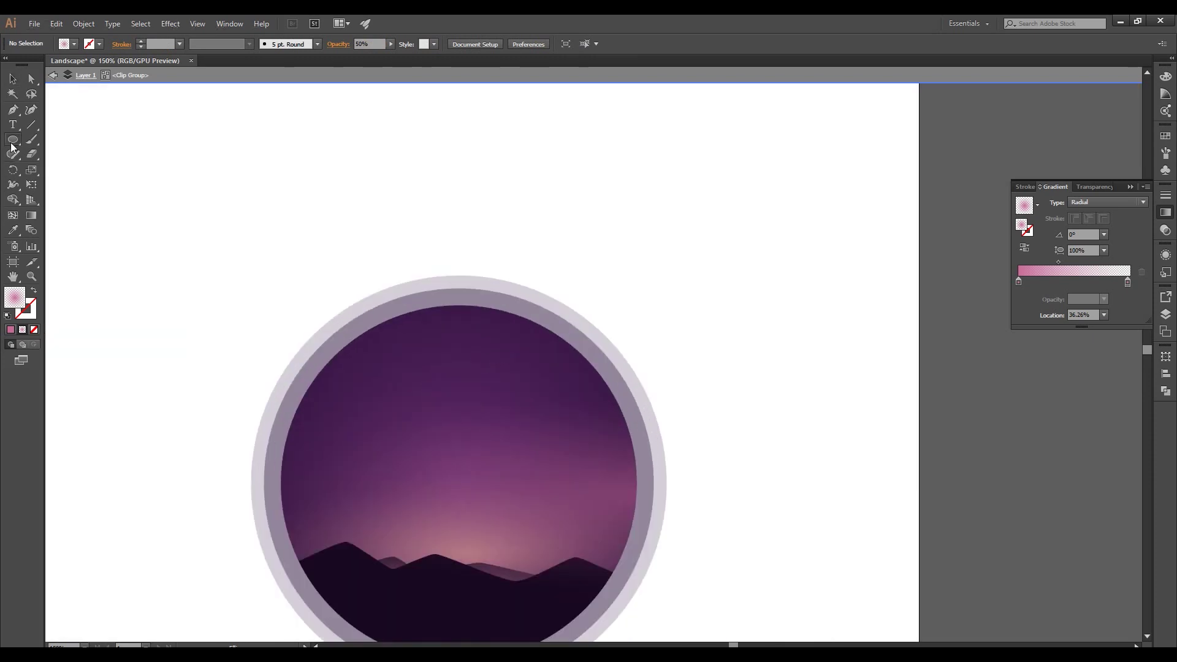
click(12, 141)
scroll(481, 378, up, 6)
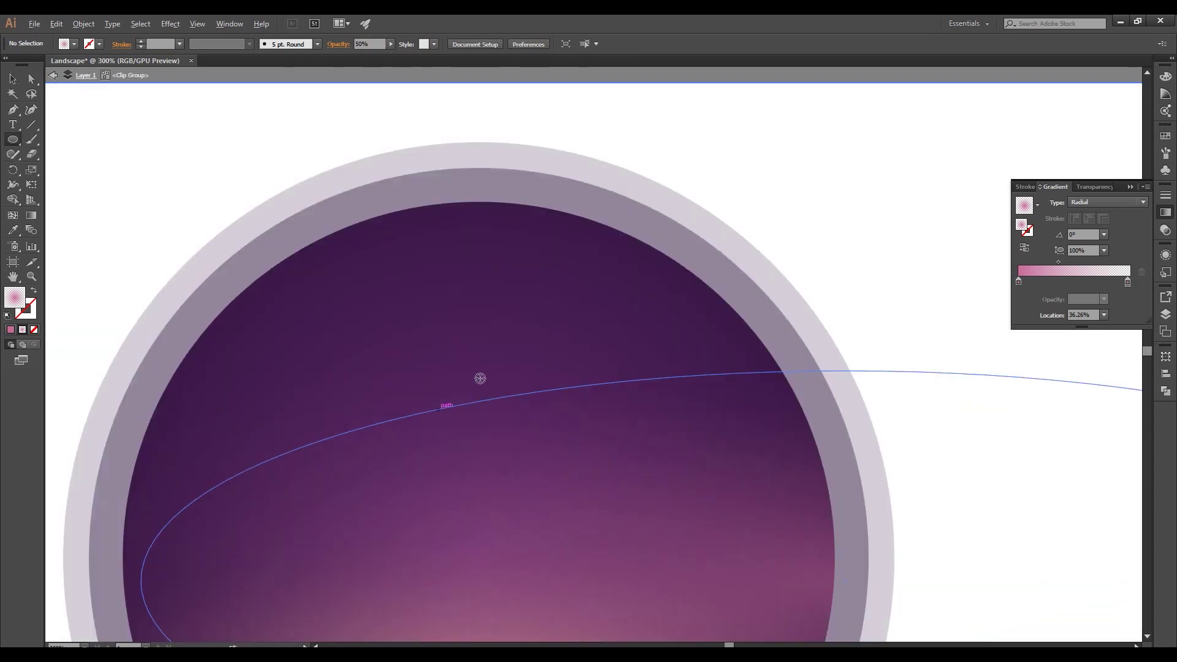
Draw a tiny star dot in the sky and give it a solid white fill.
drag(429, 279, 435, 286)
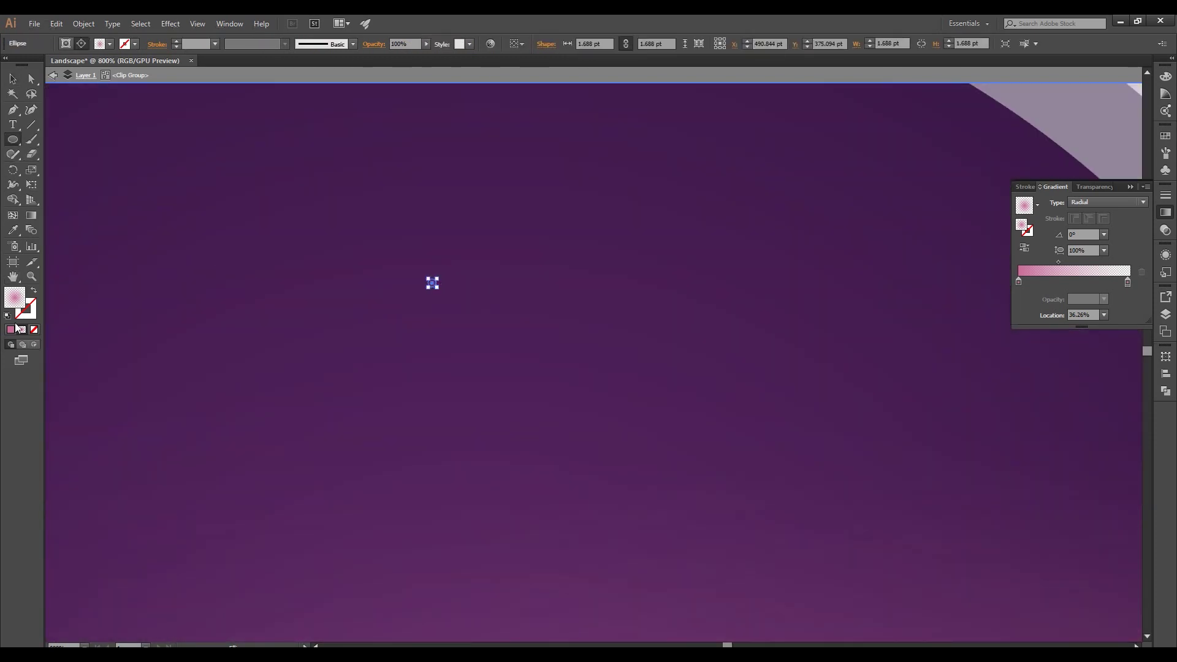
click(11, 329)
double_click(14, 297)
click(13, 54)
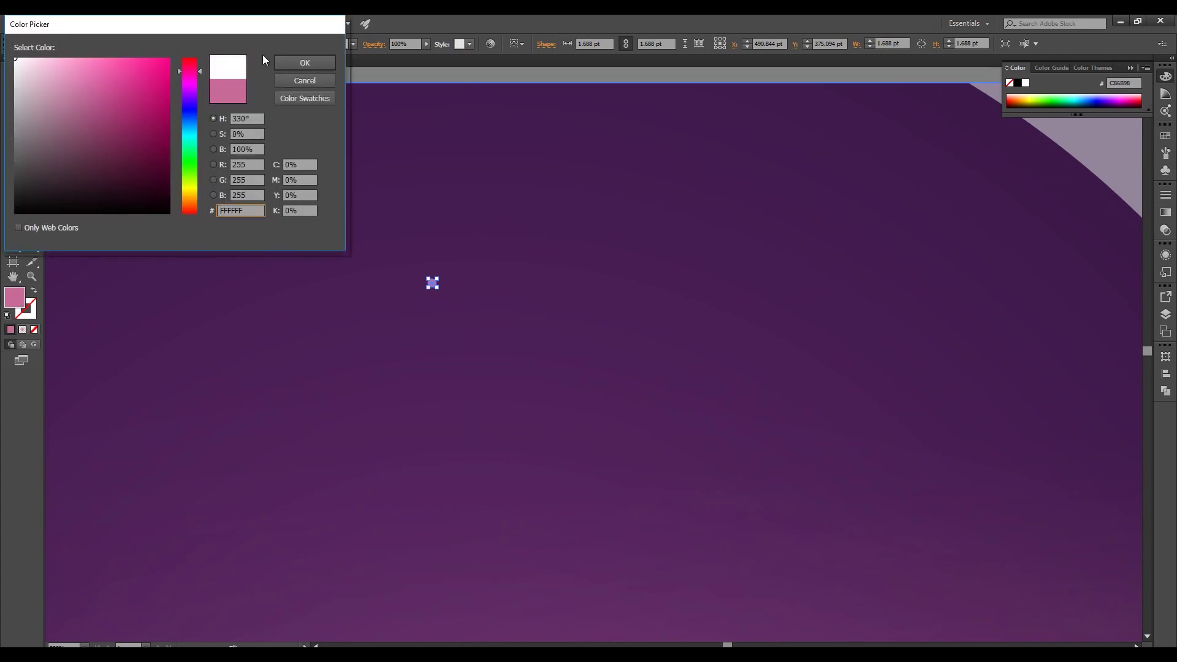
click(306, 60)
click(13, 78)
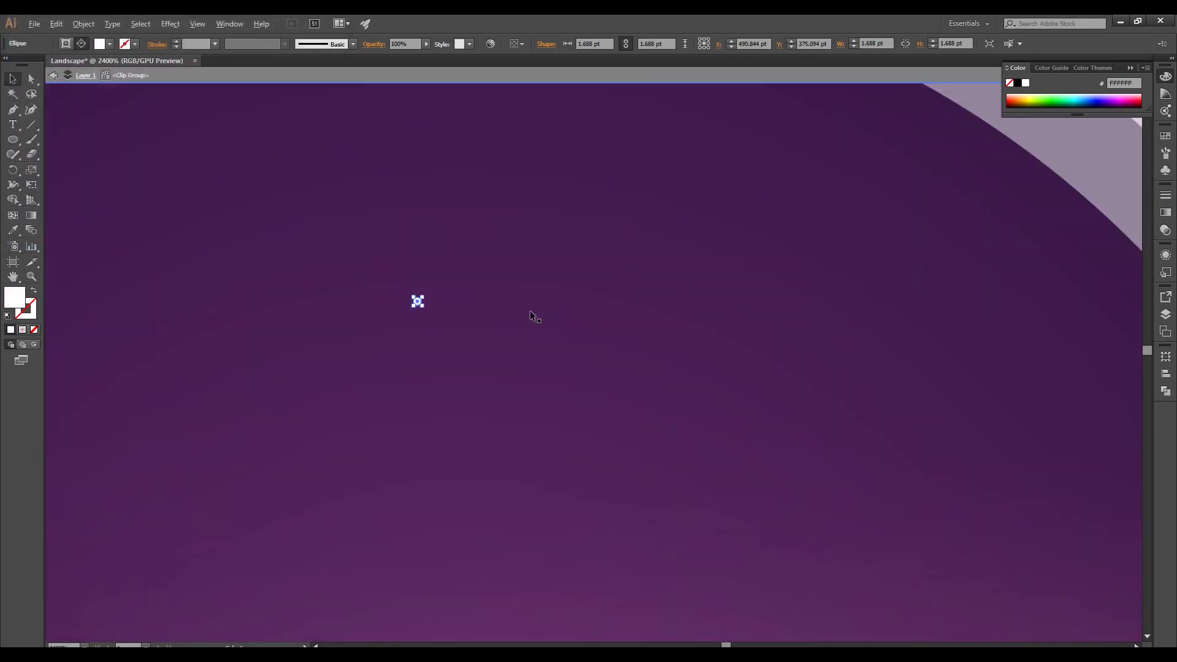
Reposition the white star dot in the upper sky and shrink it slightly.
scroll(534, 316, down, 5)
click(731, 318)
scroll(665, 342, up, 3)
scroll(435, 270, up, 8)
click(485, 391)
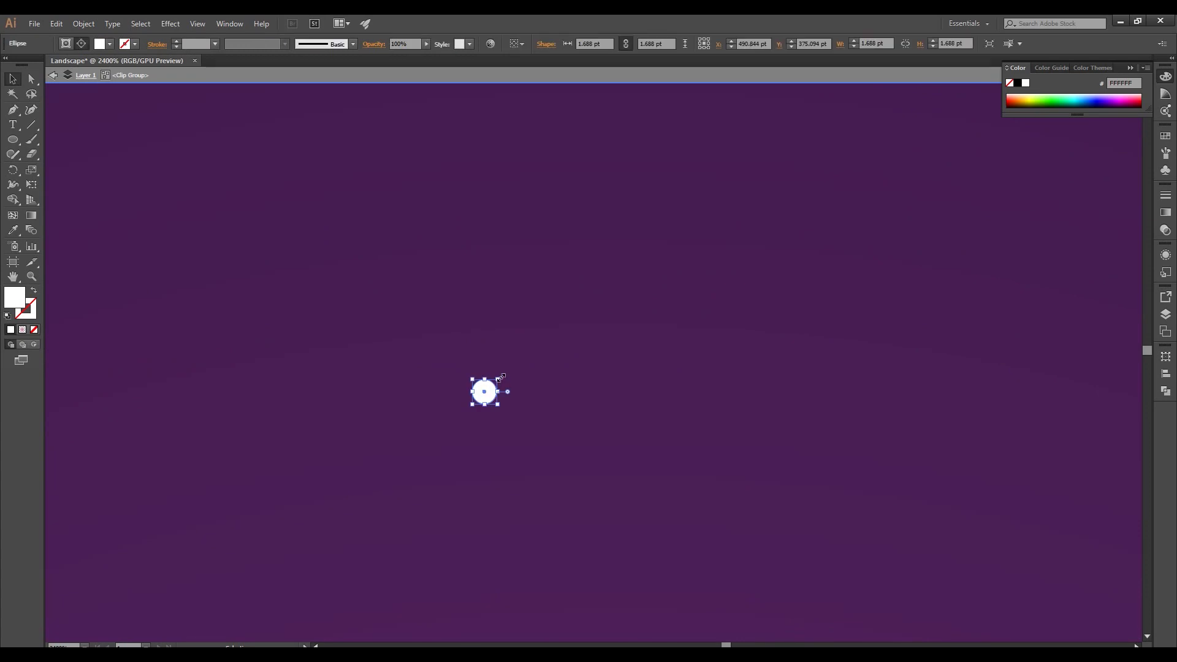
scroll(493, 383, down, 8)
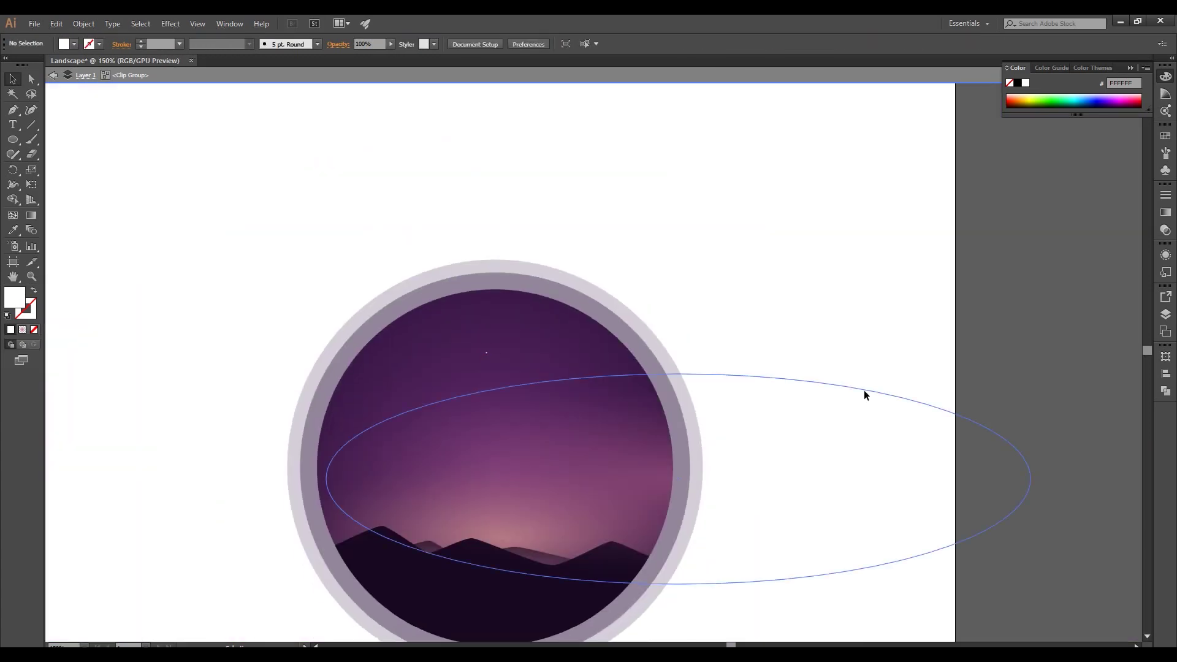
scroll(435, 337, up, 6)
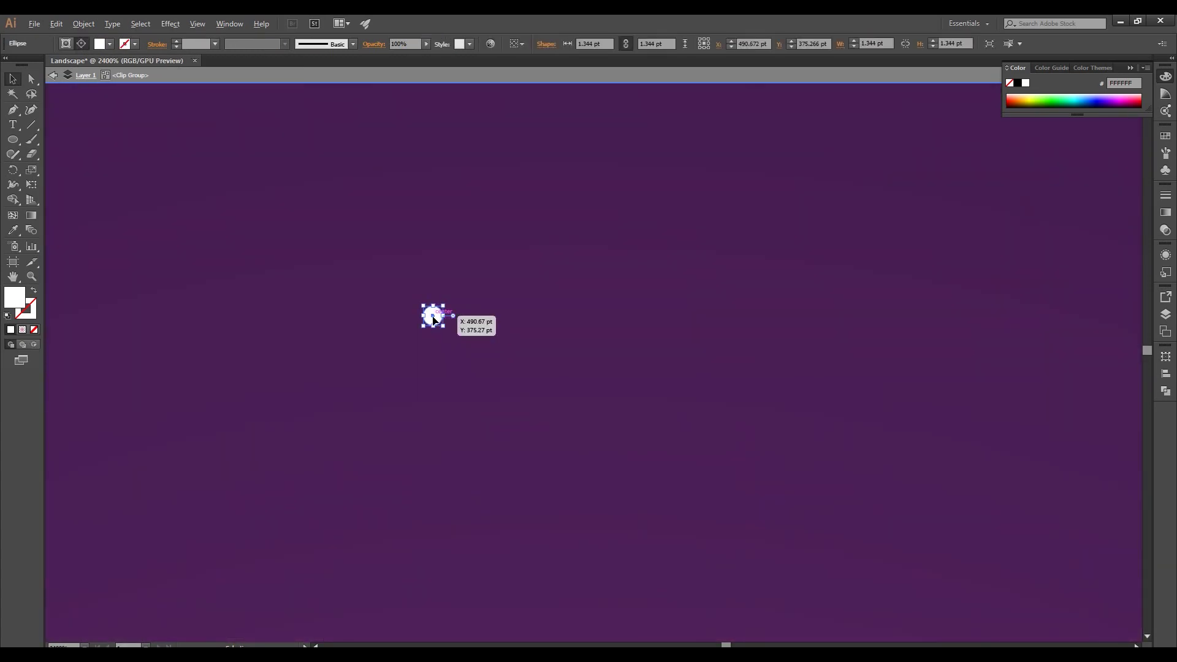
scroll(432, 312, up, 1)
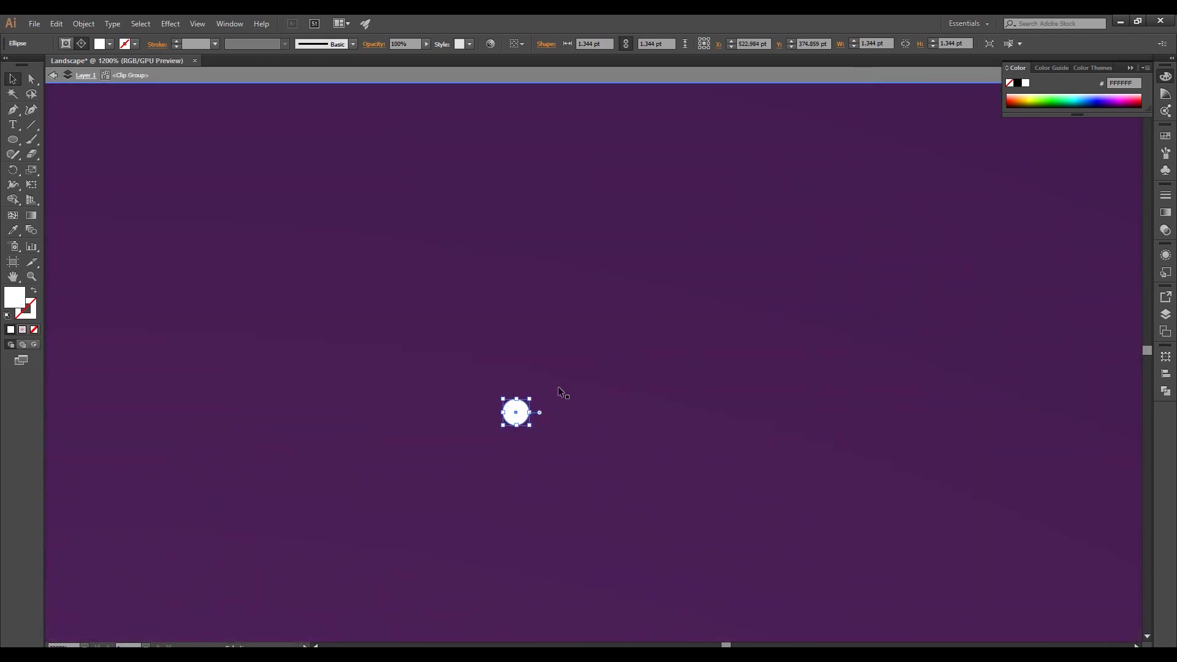
drag(432, 303, 933, 216)
scroll(933, 216, down, 5)
scroll(576, 312, up, 5)
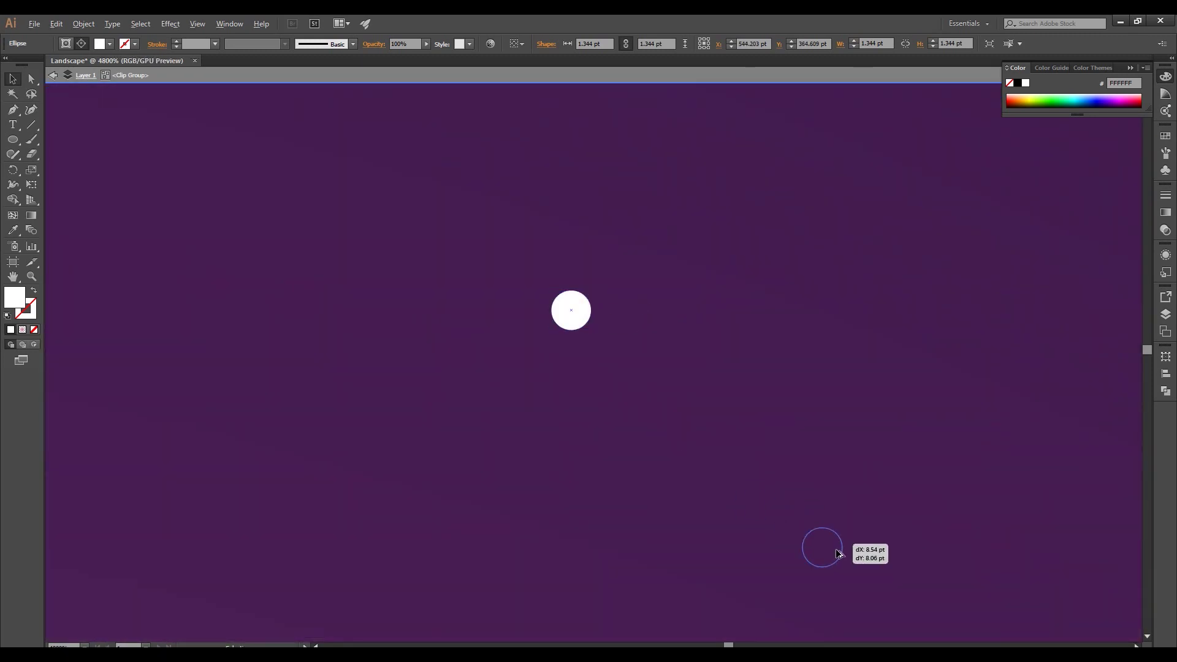
scroll(552, 345, down, 5)
scroll(552, 344, up, 5)
drag(683, 210, 760, 589)
scroll(616, 374, down, 5)
scroll(616, 374, up, 5)
scroll(417, 282, up, 5)
drag(408, 276, 795, 624)
scroll(795, 624, down, 5)
scroll(646, 313, up, 3)
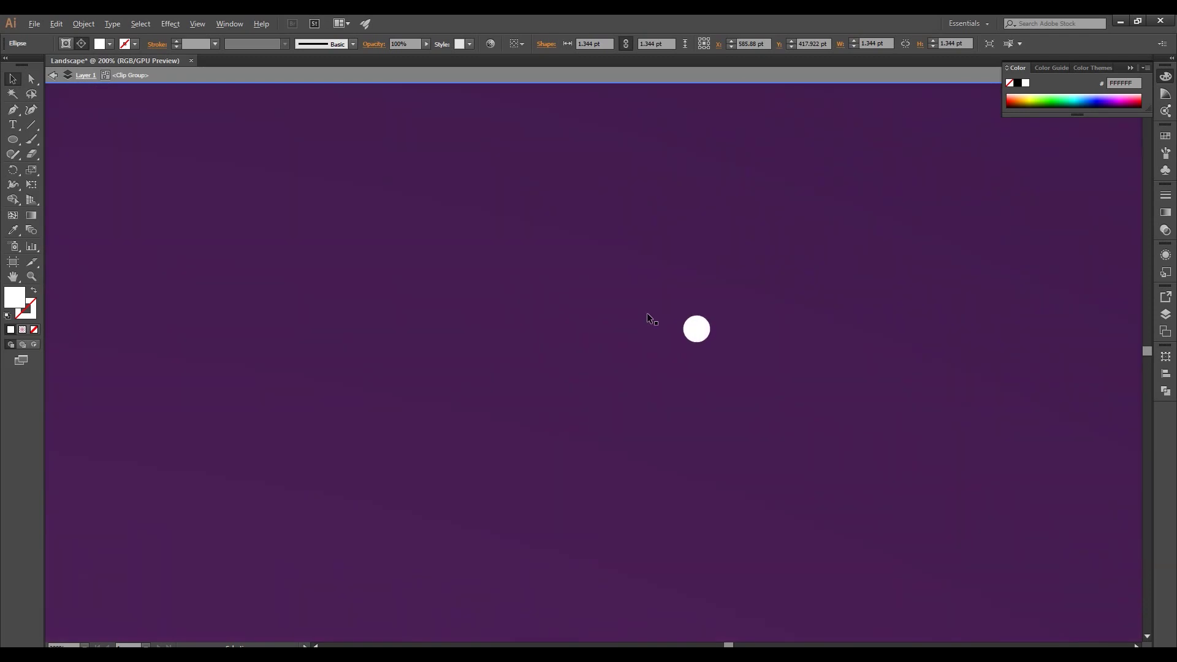
drag(749, 329, 733, 340)
scroll(733, 340, down, 5)
scroll(637, 315, up, 5)
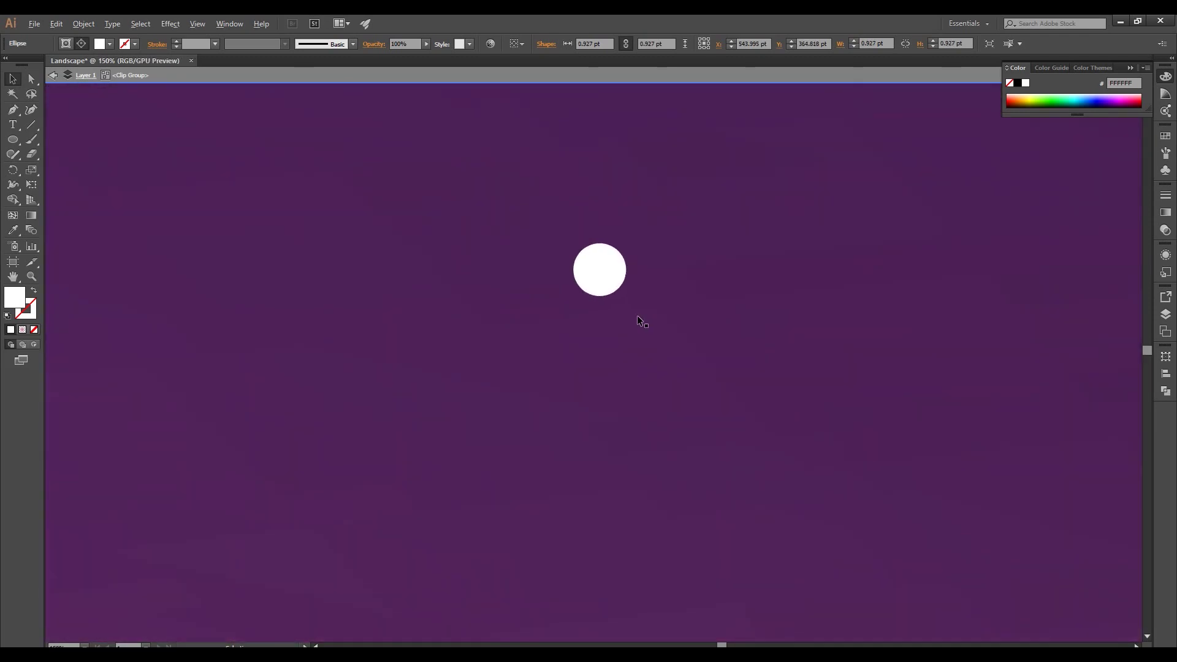
scroll(642, 255, down, 5)
scroll(674, 257, down, 2)
key(ctrl+shift+a)
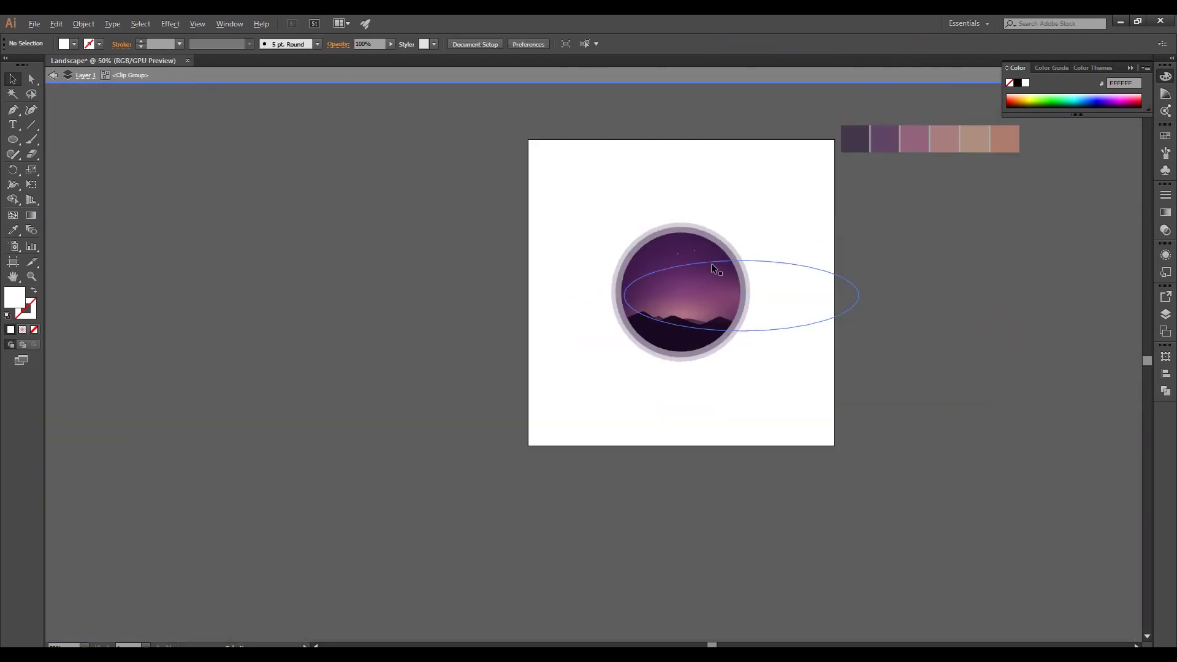
Alt-drag copies of the star to new spots down and left across the sky.
scroll(668, 258, up, 3)
scroll(613, 251, up, 1)
click(526, 247)
scroll(521, 248, up, 5)
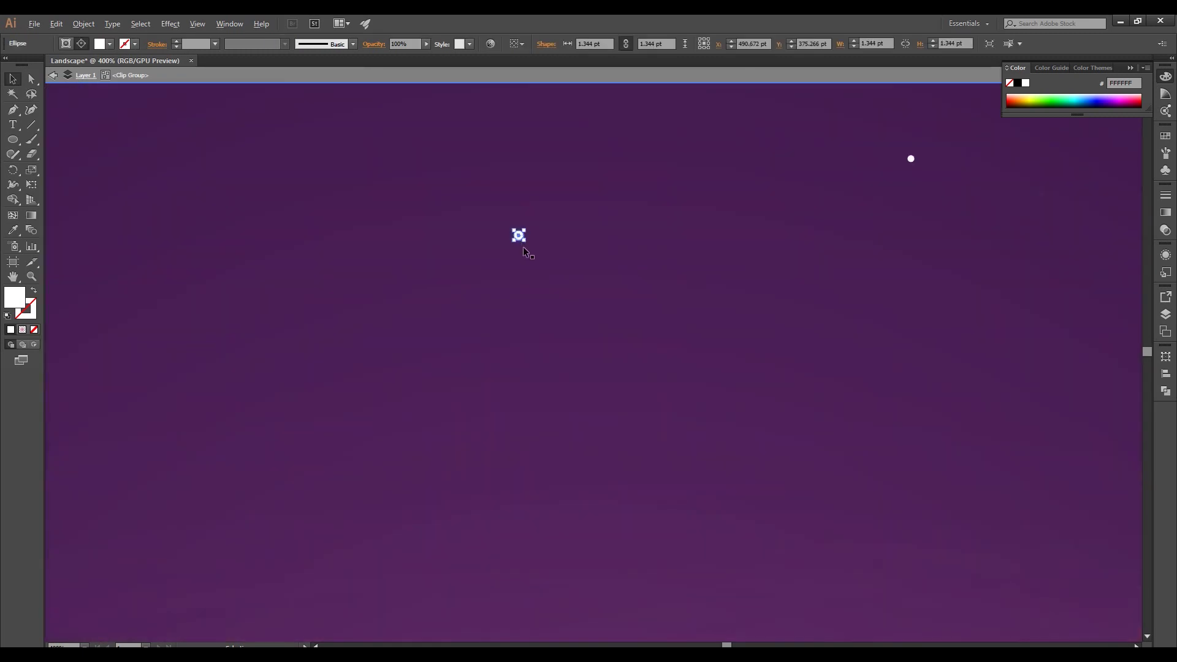
drag(509, 207, 307, 346)
scroll(526, 407, down, 5)
scroll(749, 316, up, 4)
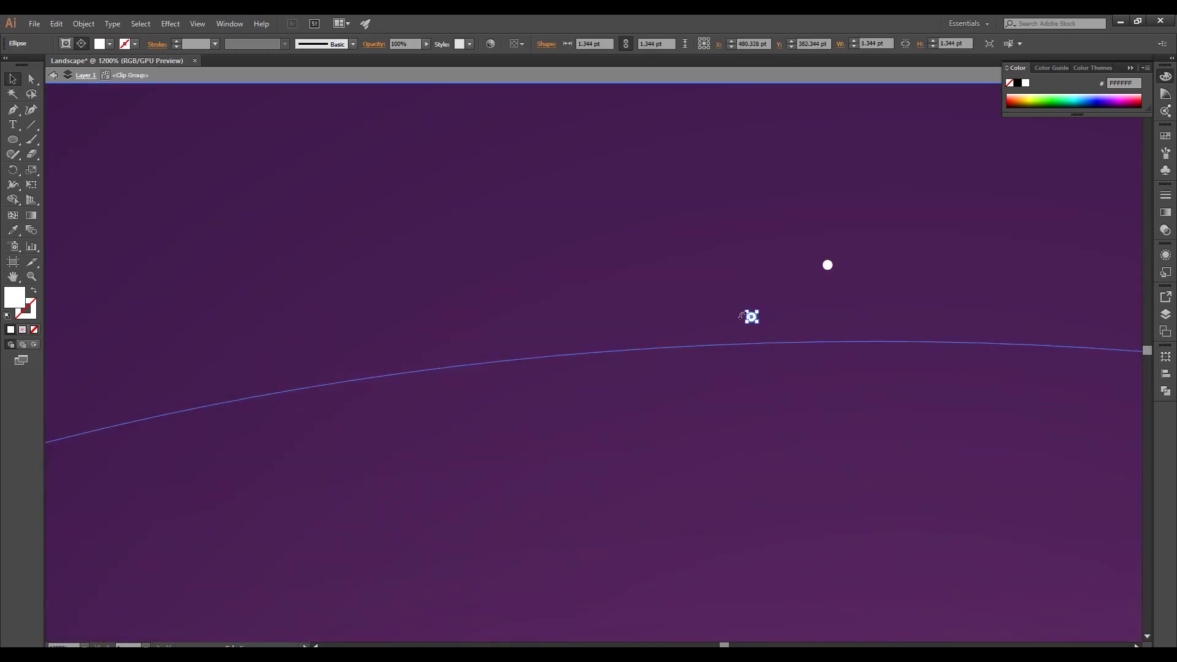
drag(753, 303, 75, 558)
scroll(533, 473, down, 5)
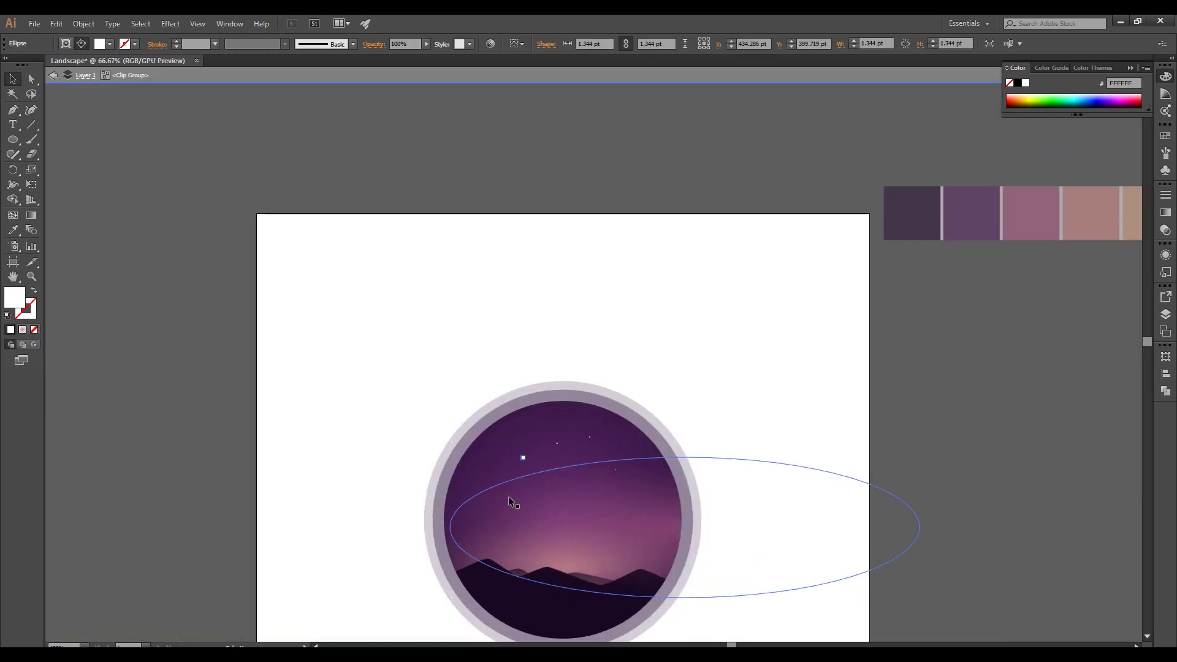
scroll(723, 388, up, 5)
drag(797, 339, 55, 613)
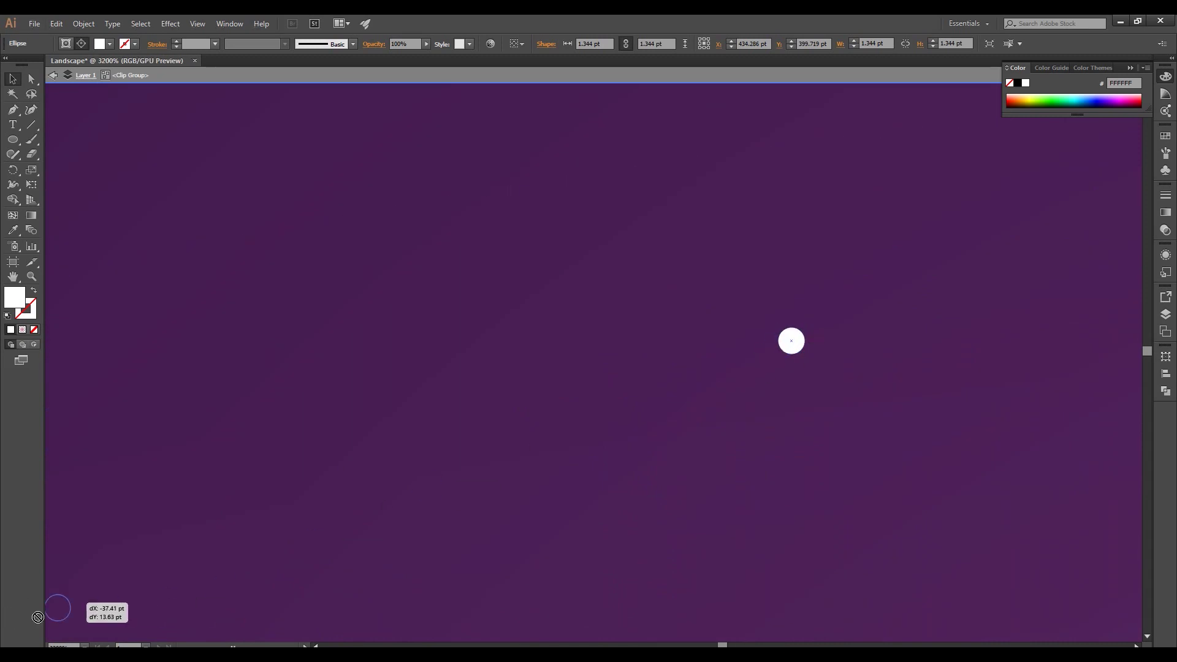
scroll(56, 613, down, 4)
scroll(379, 514, up, 2)
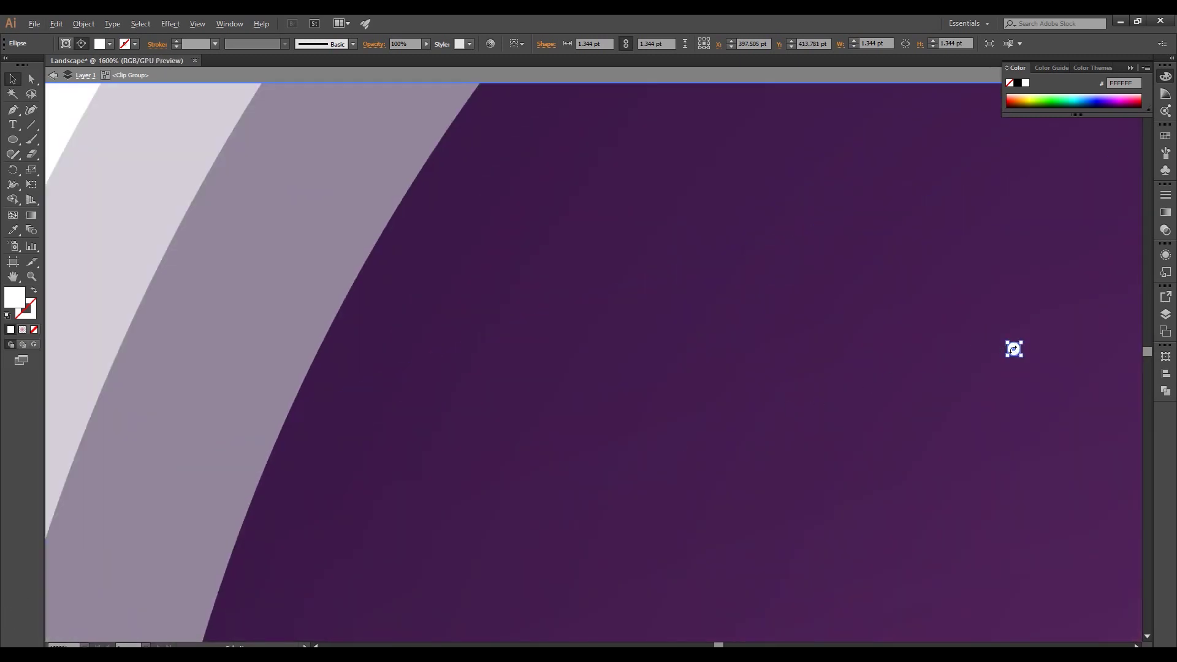
drag(1014, 349, 360, 518)
Nudge a star copy up-right and shrink it to about half size.
scroll(360, 518, down, 4)
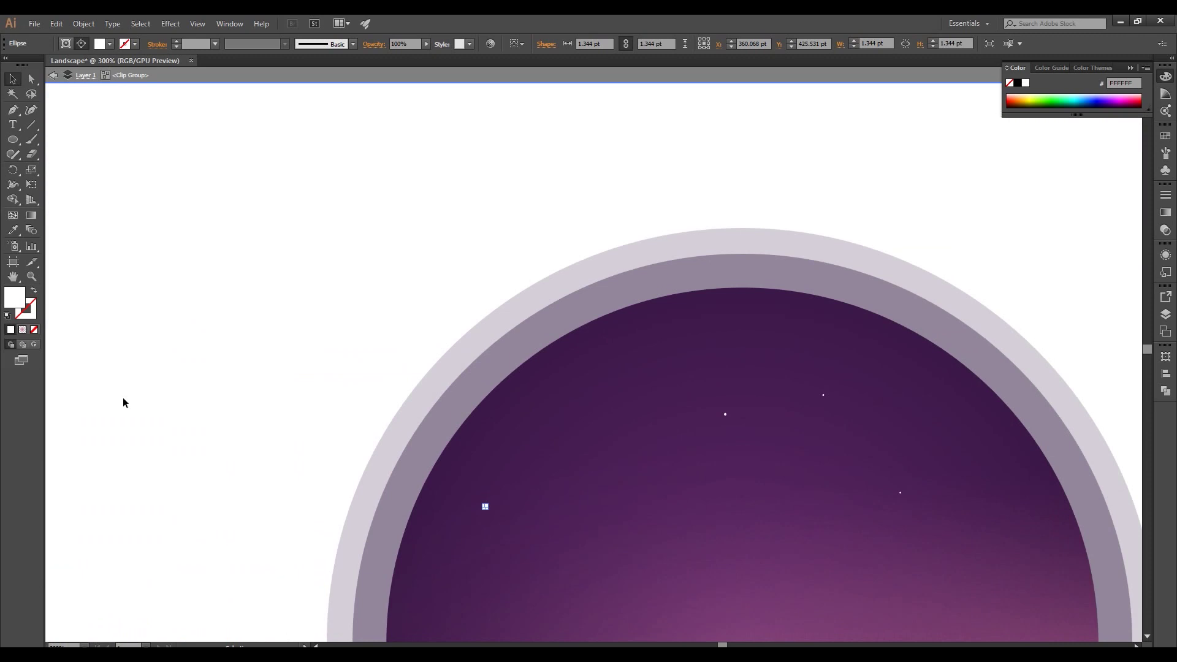
scroll(485, 506, up, 3)
scroll(499, 494, up, 2)
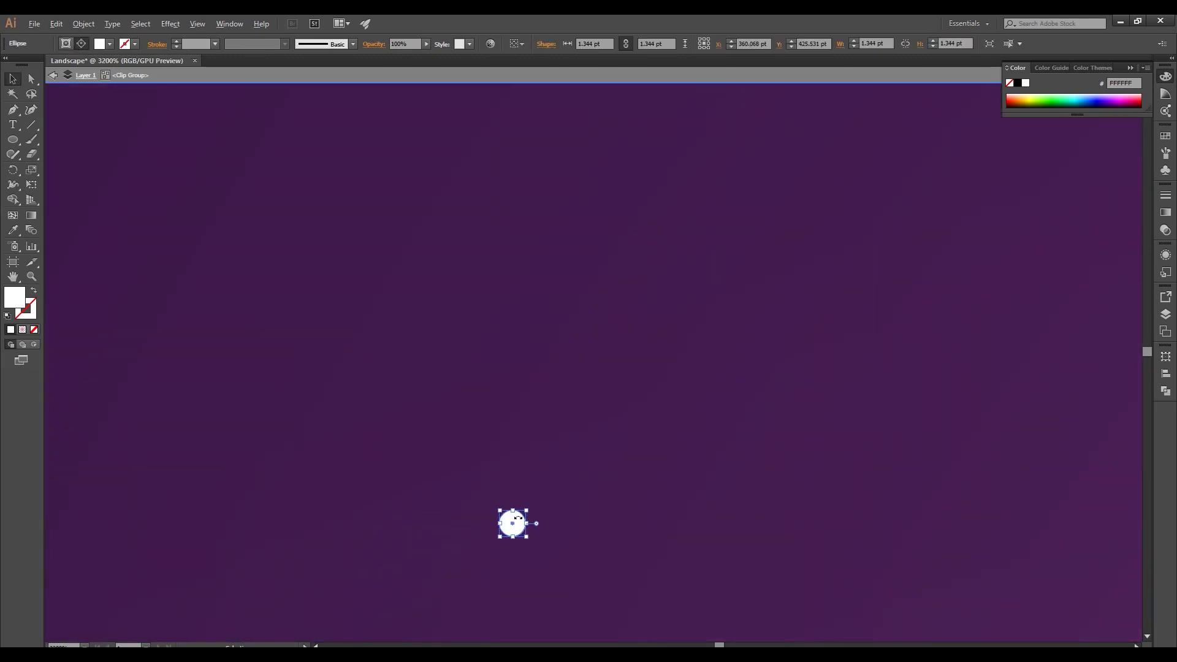
drag(787, 357, 1076, 157)
scroll(873, 236, down, 4)
scroll(410, 468, up, 3)
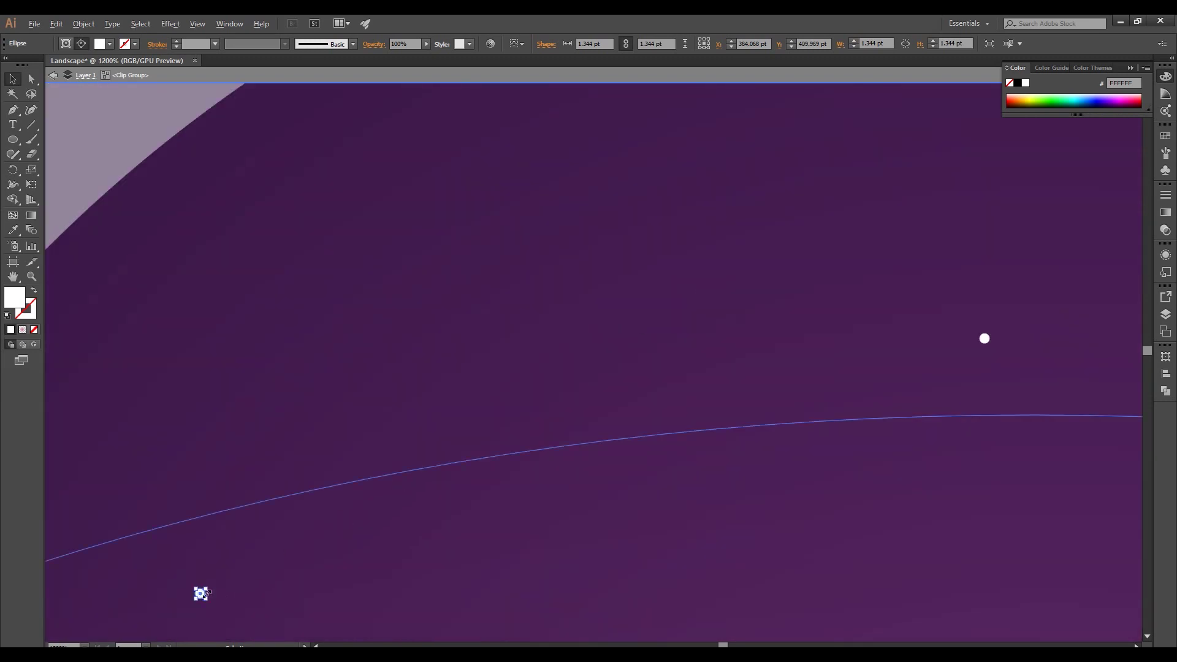
scroll(764, 142, down, 2)
scroll(770, 368, up, 6)
drag(797, 351, 784, 363)
scroll(544, 324, down, 5)
scroll(660, 319, down, 3)
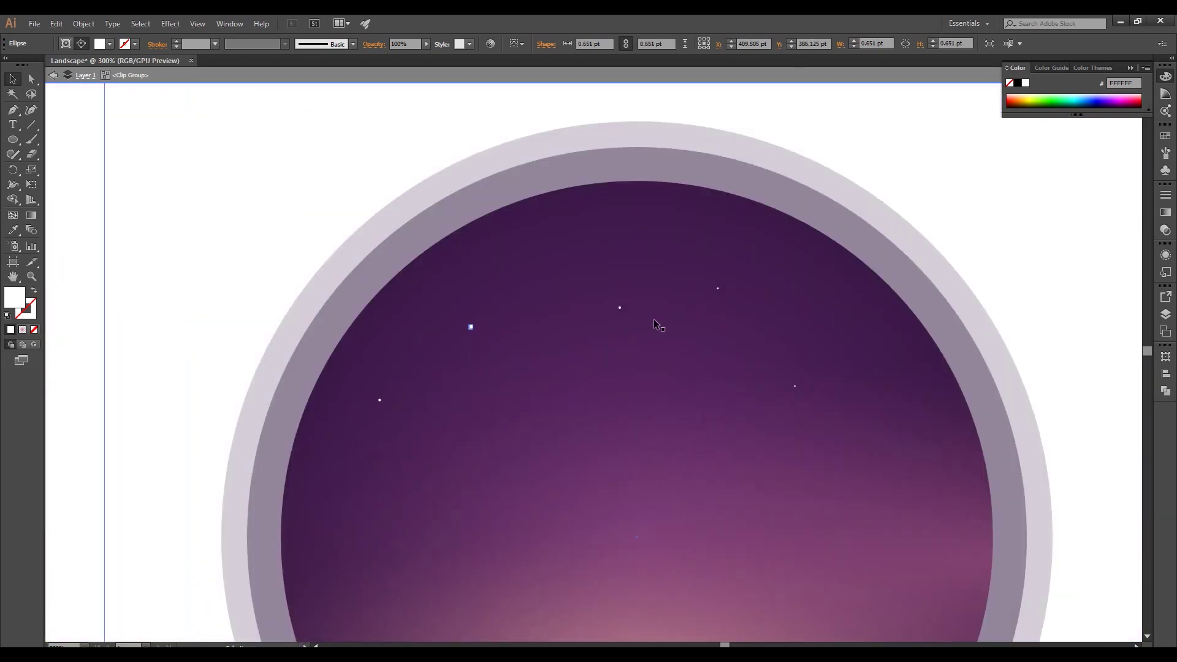
shift+click(620, 307)
Shift-select four stars, rotate the group about 35 degrees and place it.
shift+click(718, 287)
shift+click(794, 385)
shift+click(379, 400)
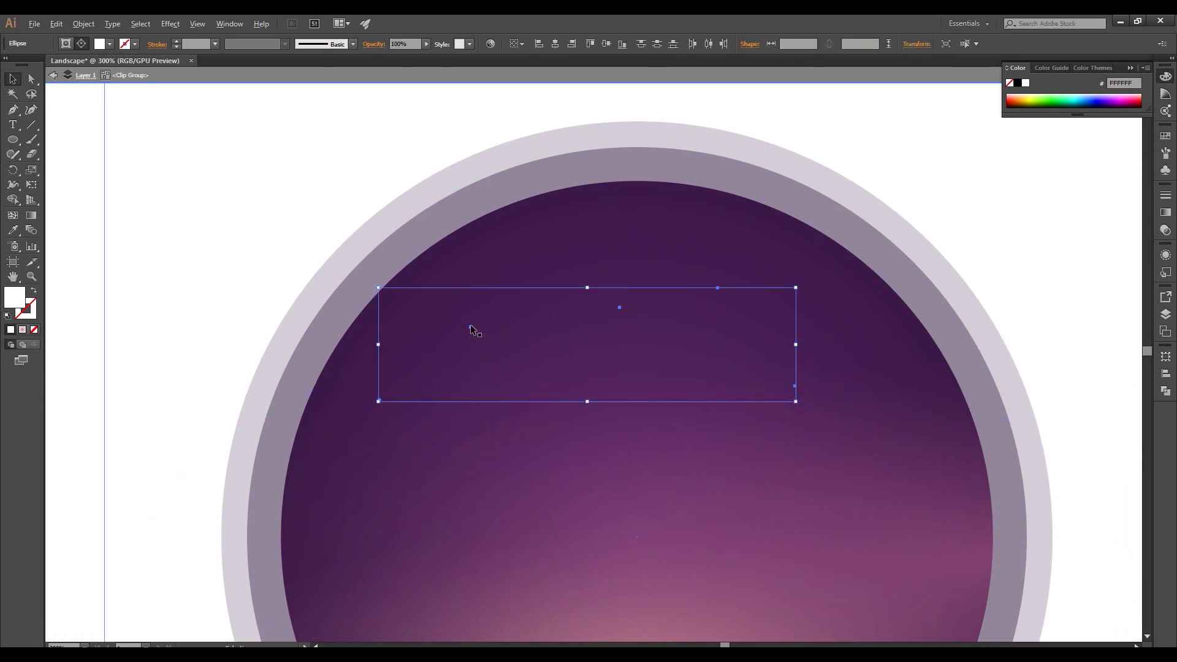
drag(855, 392, 674, 325)
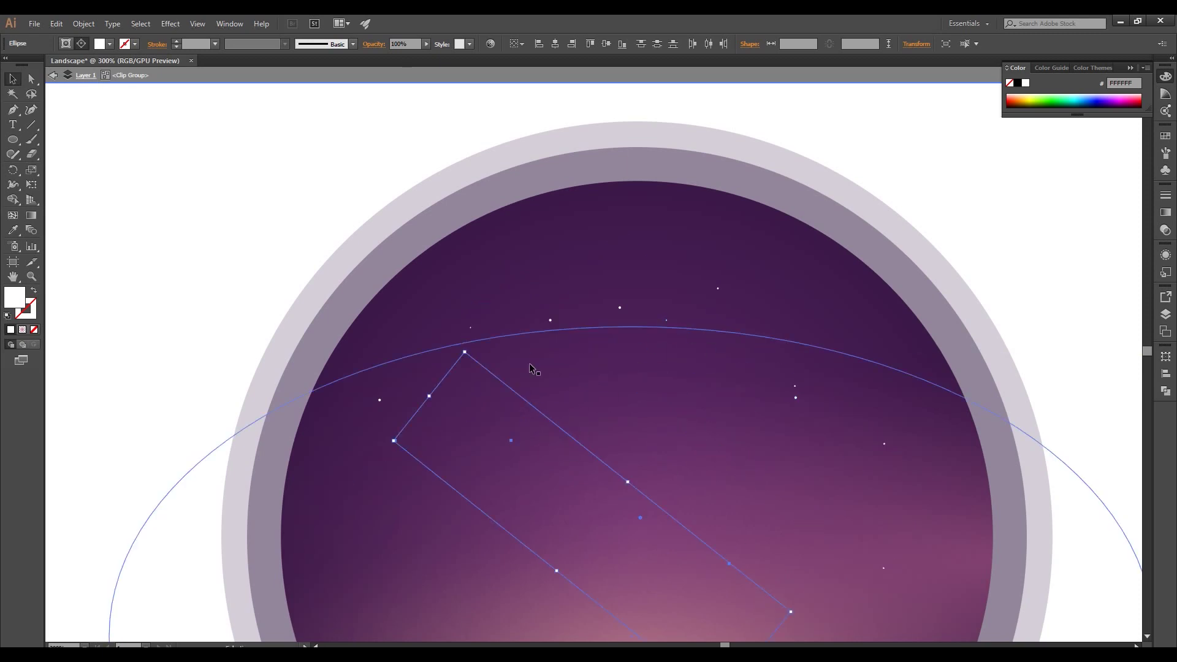
drag(551, 415, 533, 368)
click(512, 438)
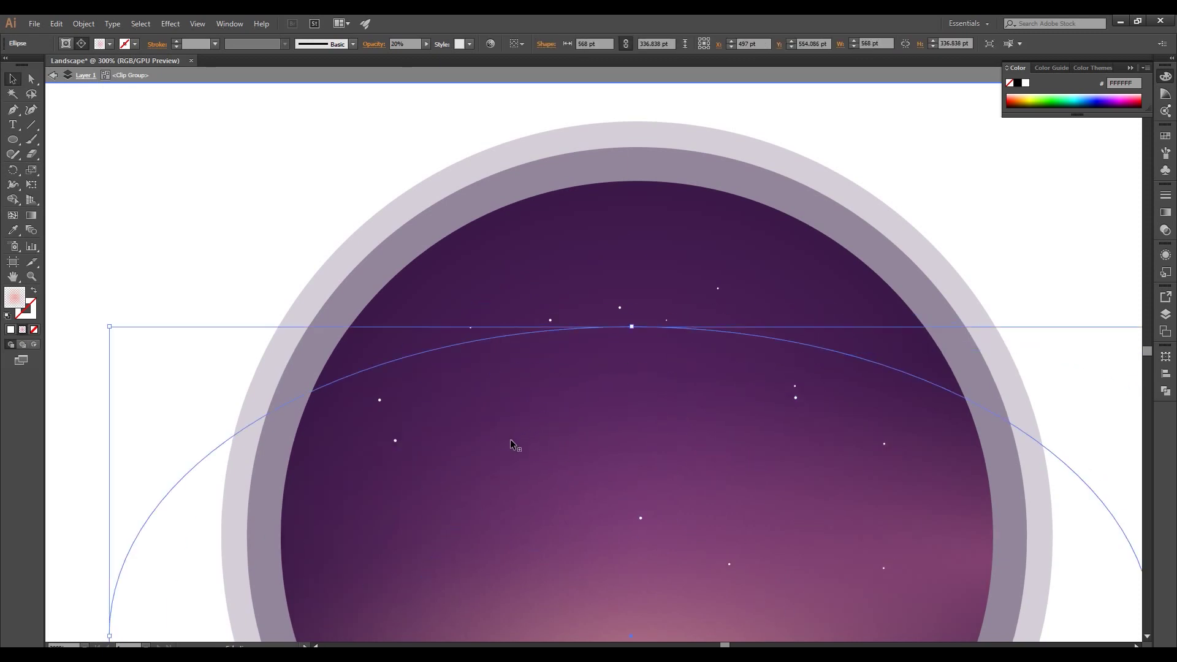
Move the star cluster to another sky area, turned to a steep upward diagonal.
click(670, 325)
drag(795, 397, 395, 495)
drag(714, 556, 683, 300)
drag(595, 383, 546, 342)
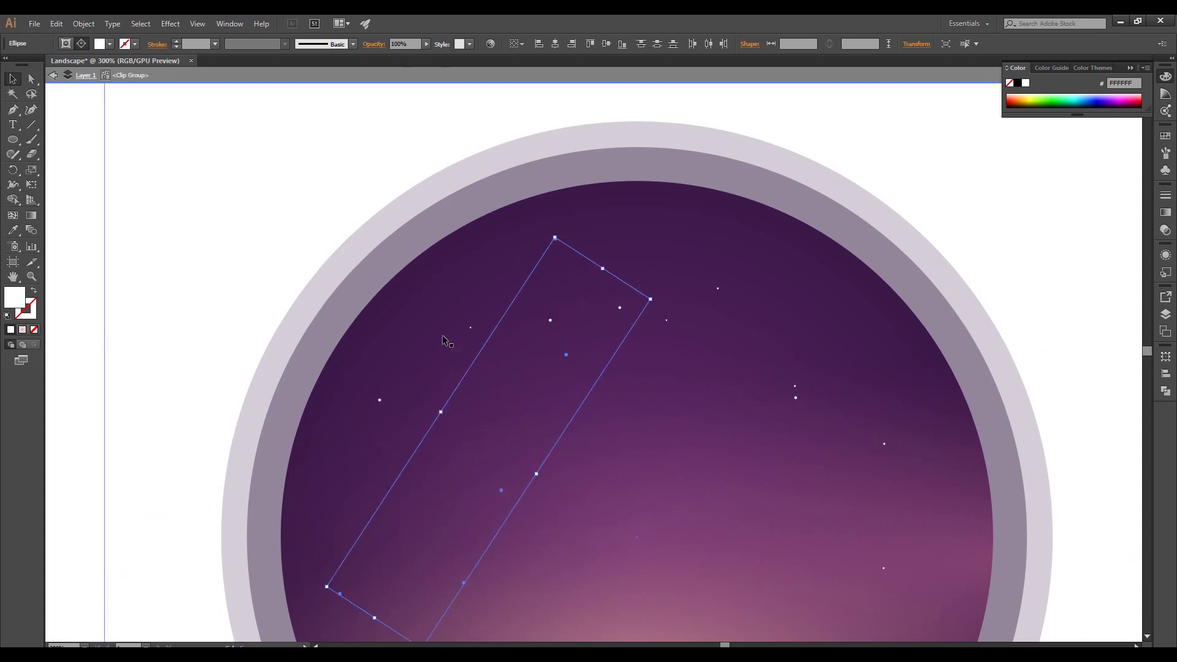
scroll(447, 336, down, 3)
click(970, 320)
Marquee-select another group of stars together in the sky.
scroll(508, 333, up, 3)
scroll(508, 334, up, 3)
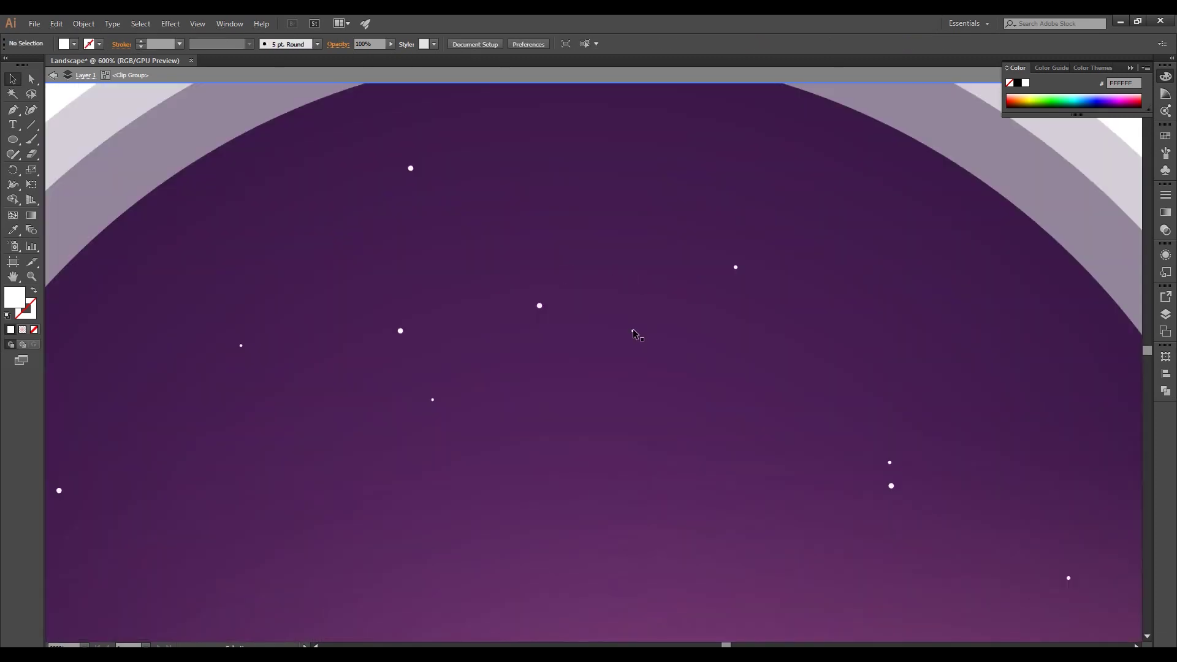
click(631, 331)
drag(629, 334, 240, 401)
drag(1048, 523, 1069, 581)
scroll(636, 507, down, 4)
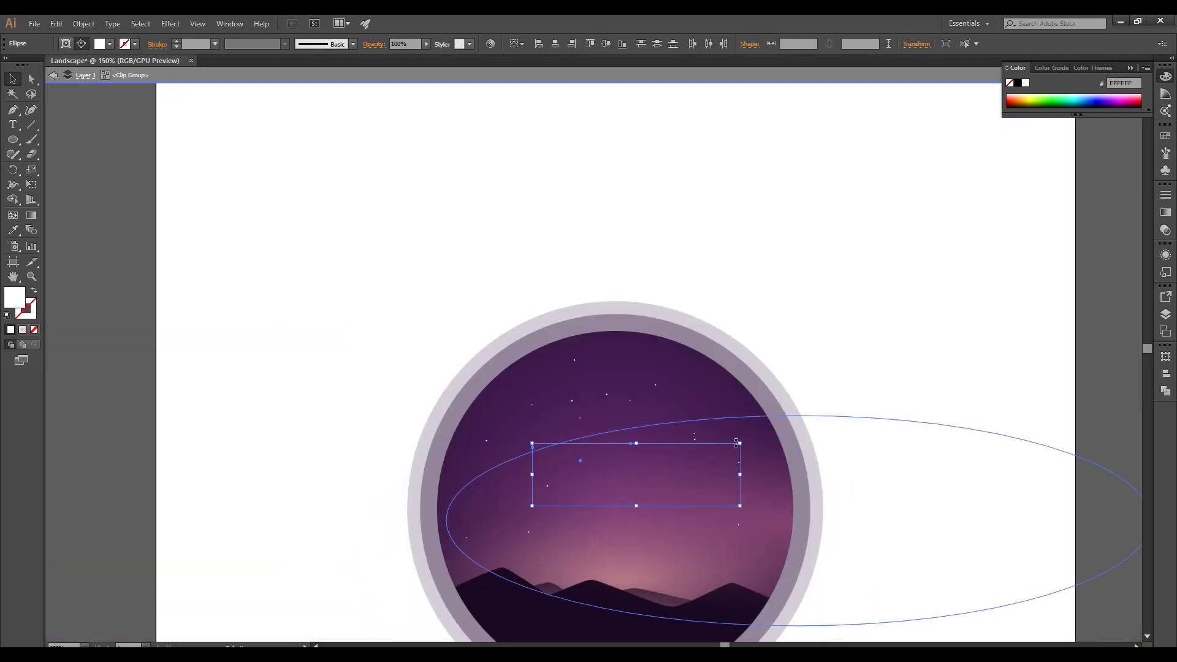
Lower star clusters to 60% and 70% opacity so they look fainter.
drag(745, 455, 742, 466)
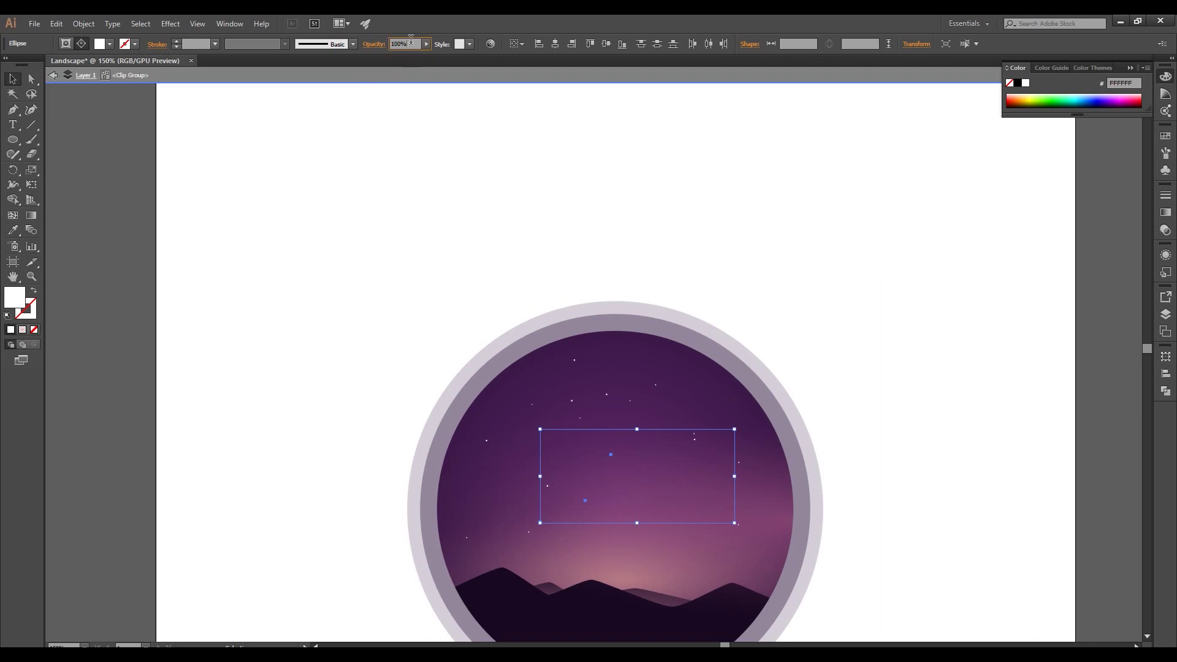
scroll(719, 425, down, 2)
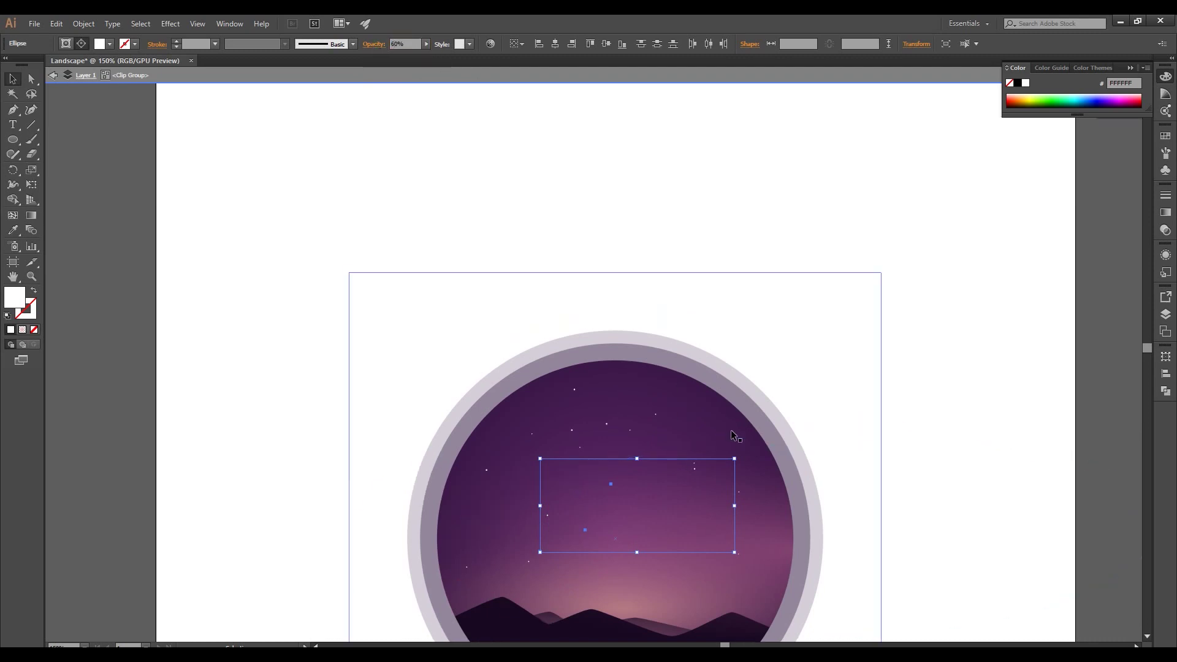
scroll(658, 385, up, 10)
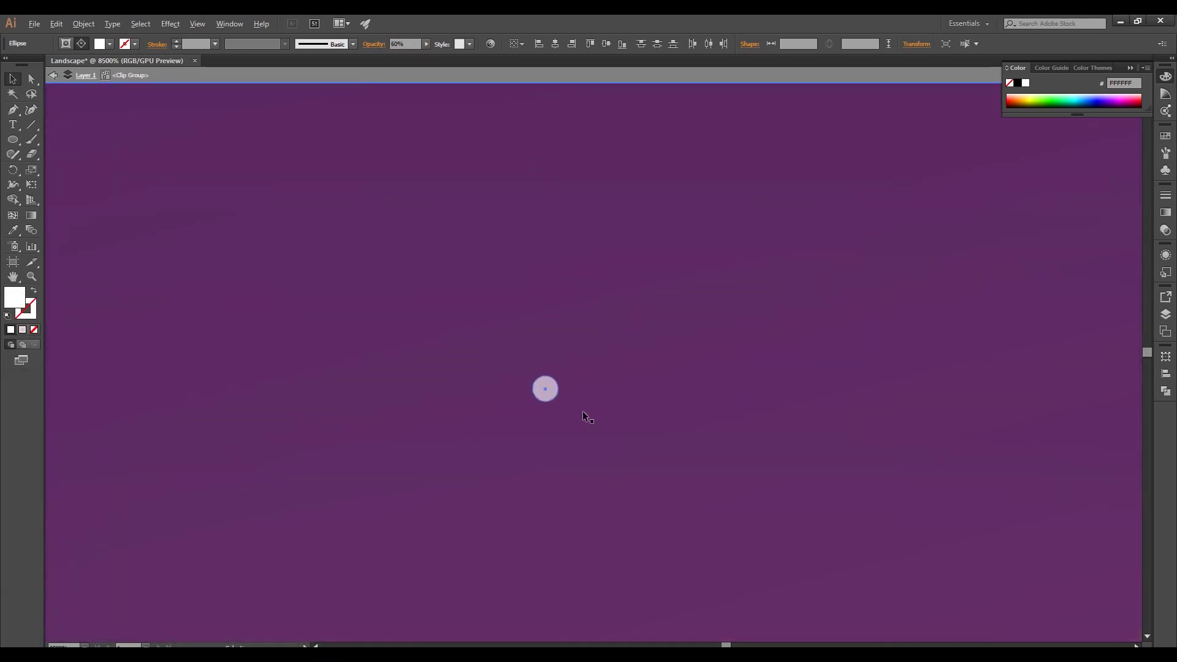
scroll(586, 413, down, 8)
scroll(583, 412, down, 3)
click(804, 334)
scroll(555, 307, up, 3)
click(554, 279)
scroll(635, 277, up, 2)
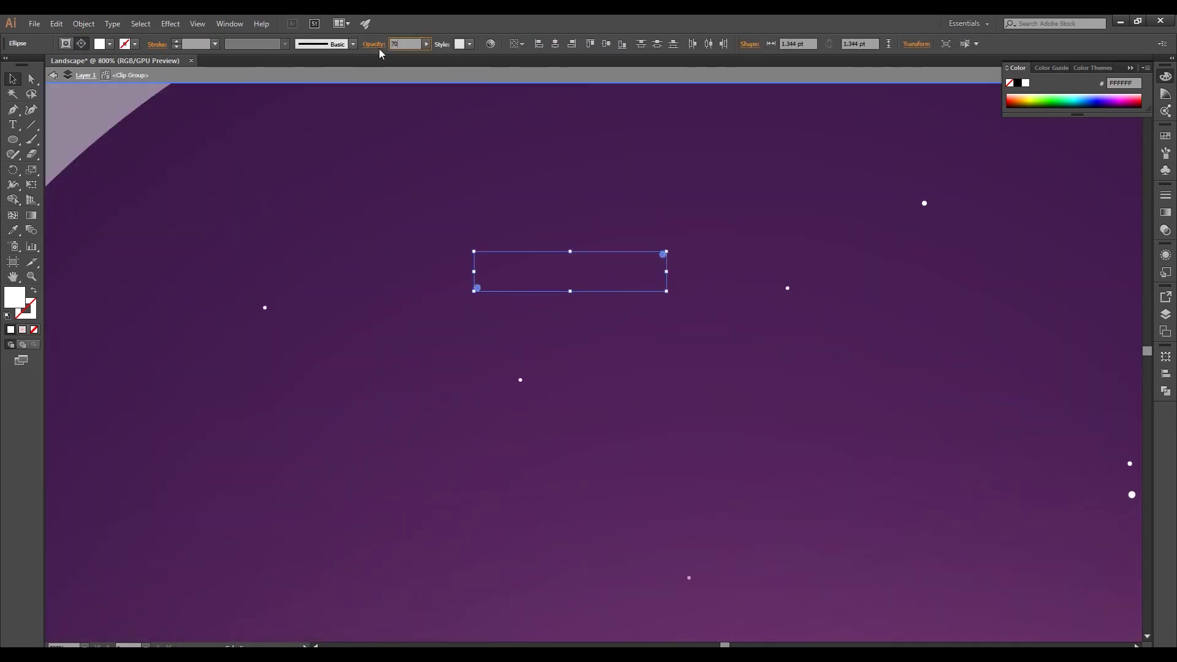
scroll(393, 250, down, 4)
click(686, 263)
Choose a pink gradient fill for the next new shape.
scroll(357, 274, up, 3)
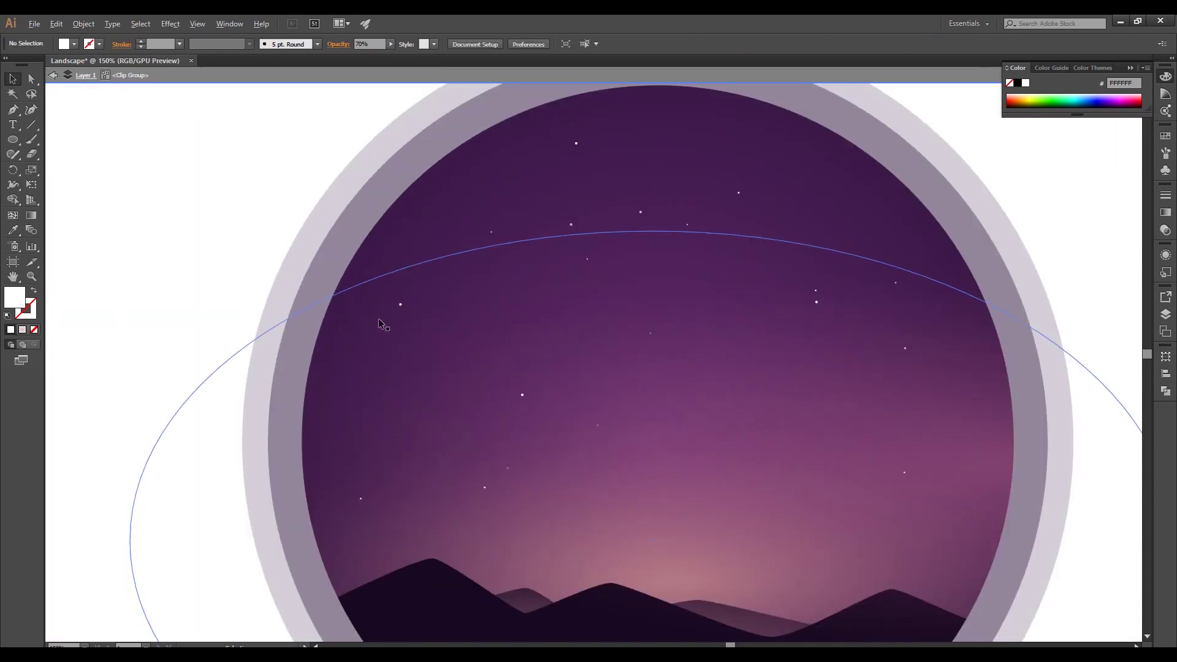
scroll(383, 319, down, 1)
scroll(377, 317, down, 2)
click(458, 310)
scroll(462, 325, up, 3)
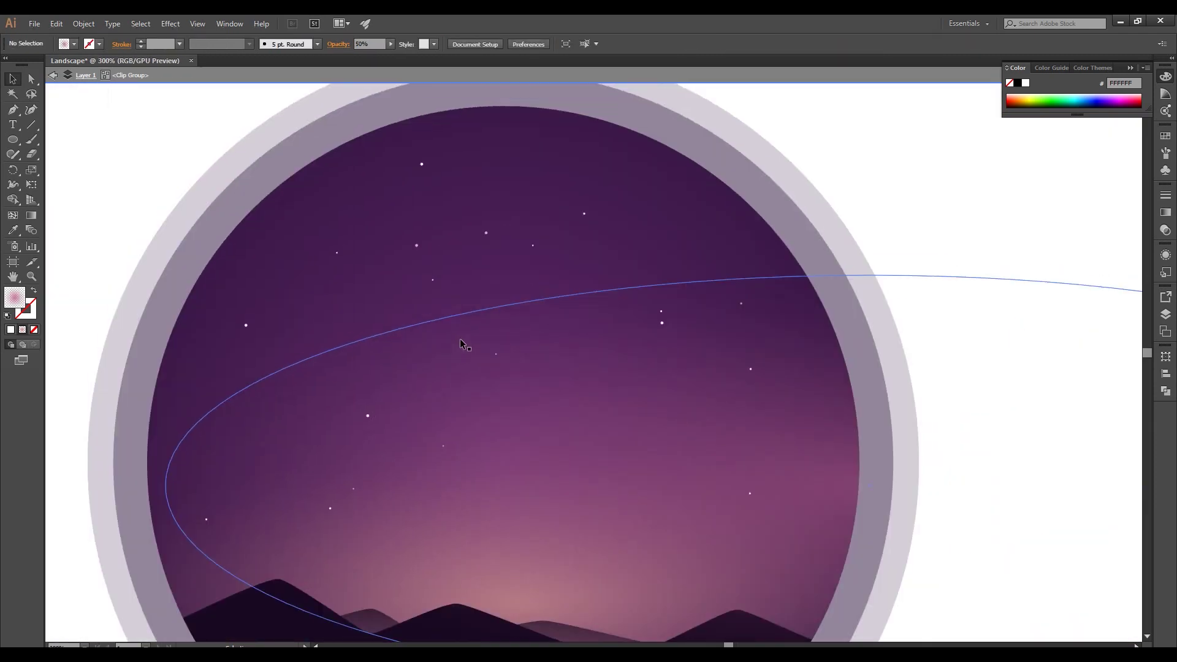
scroll(65, 199, up, 2)
scroll(579, 372, down, 3)
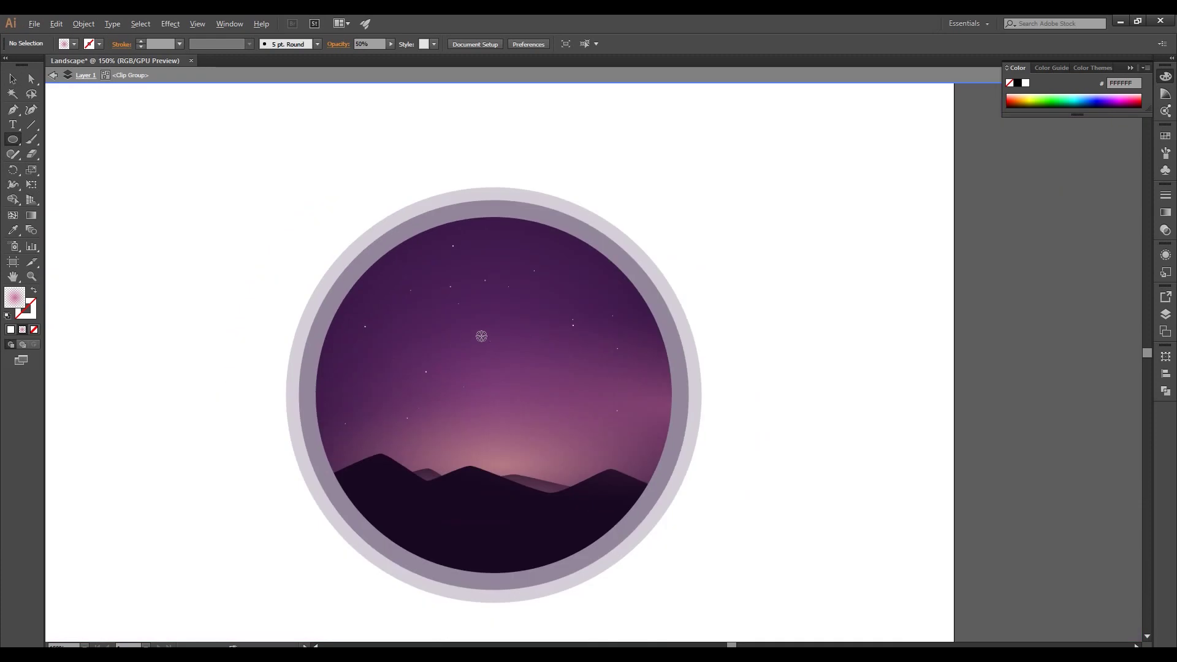
Draw a small pink-gradient circle in the upper sky.
scroll(481, 334, up, 3)
drag(505, 351, 567, 415)
click(14, 231)
scroll(557, 292, down, 4)
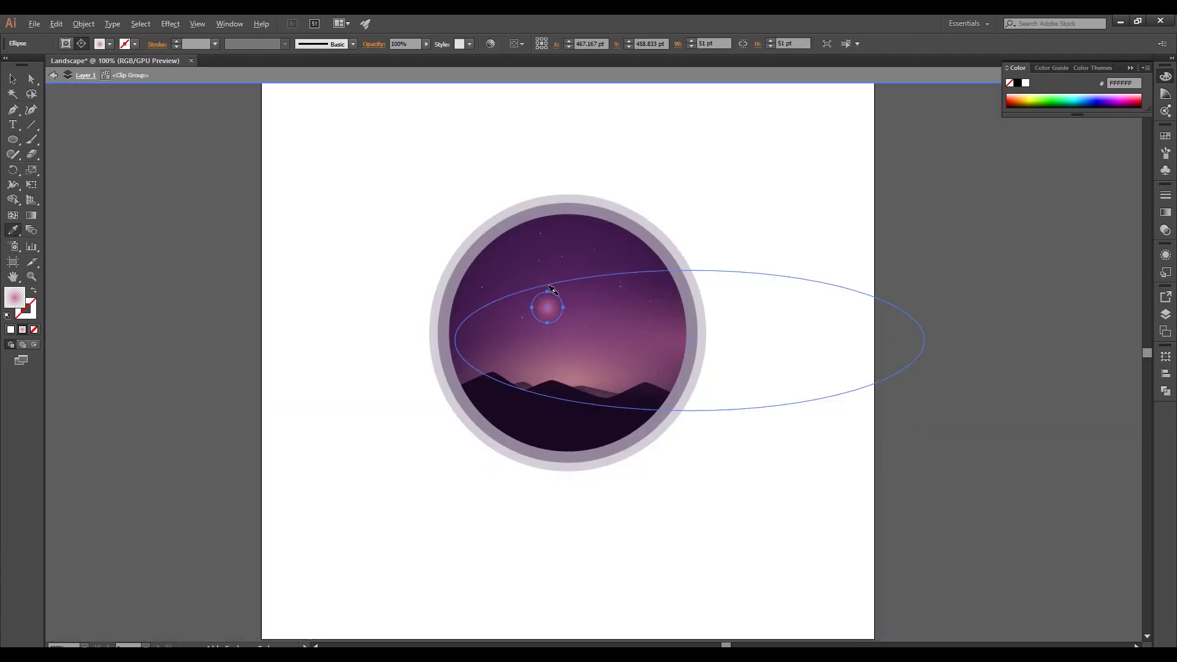
scroll(558, 293, down, 2)
scroll(547, 294, up, 3)
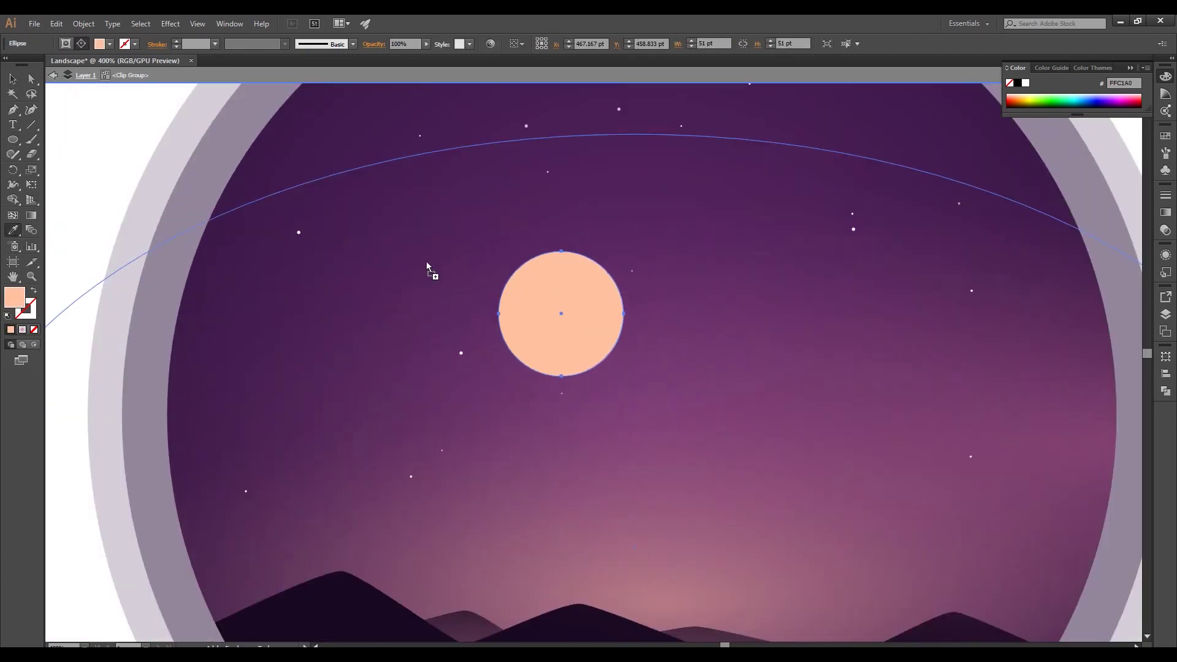
Give the circle a white (ffffff) radial gradient whose outer stop fades to 0% opacity.
click(1166, 210)
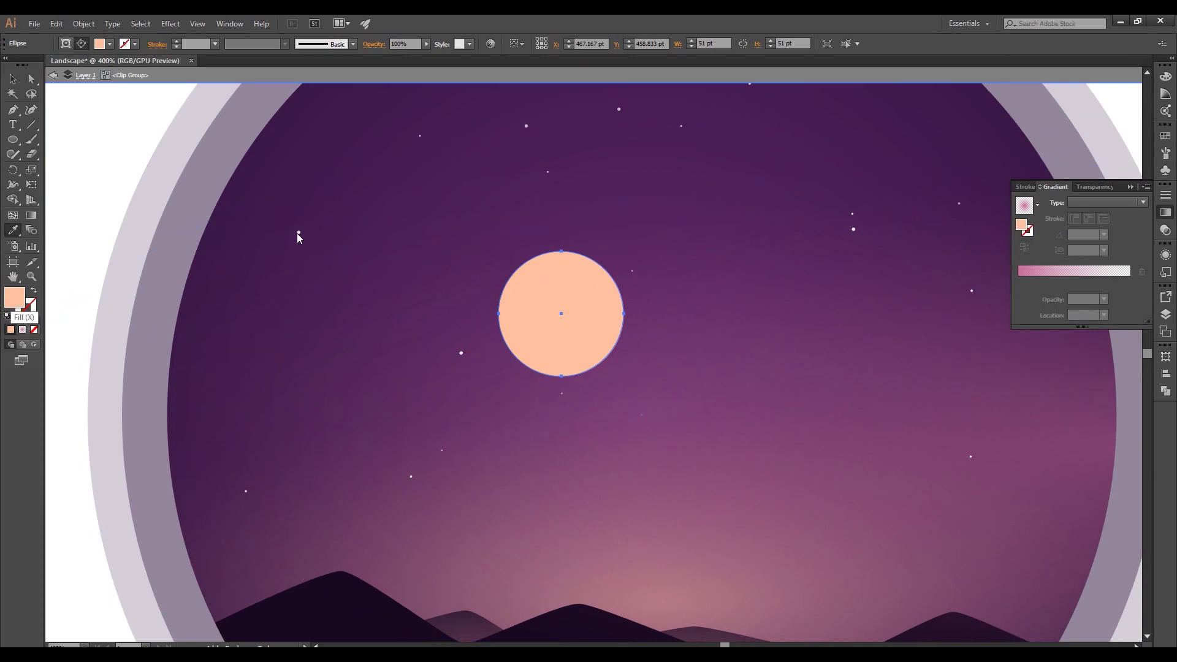
double_click(15, 297)
text(ffffff)
key(Return)
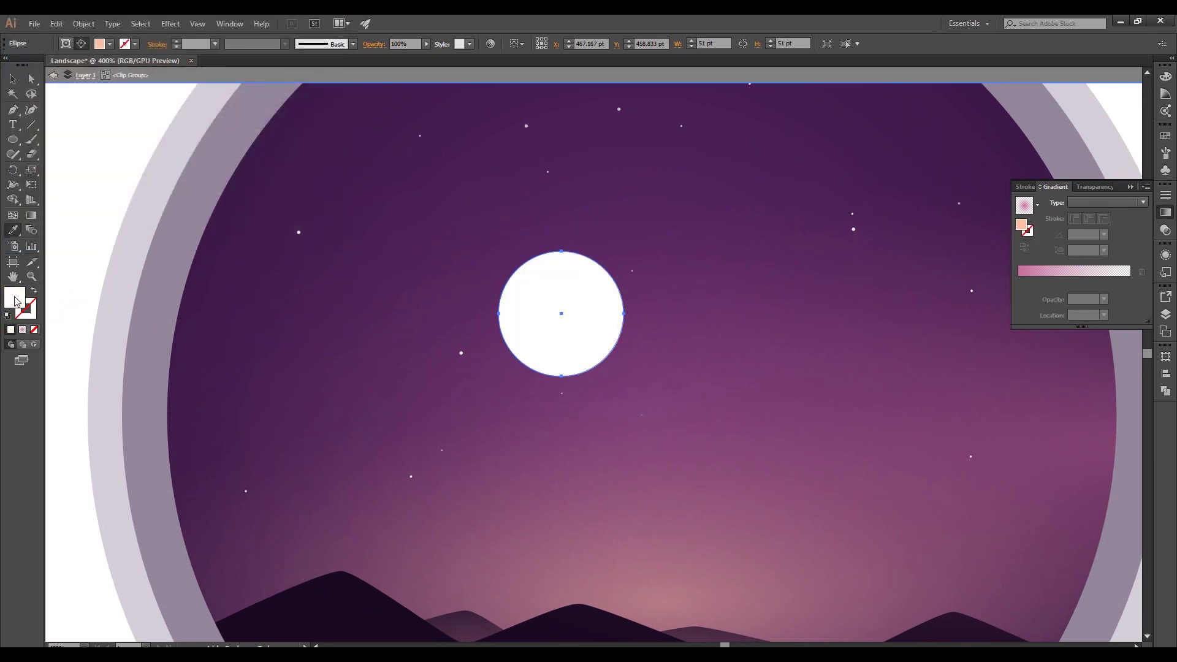
click(1018, 284)
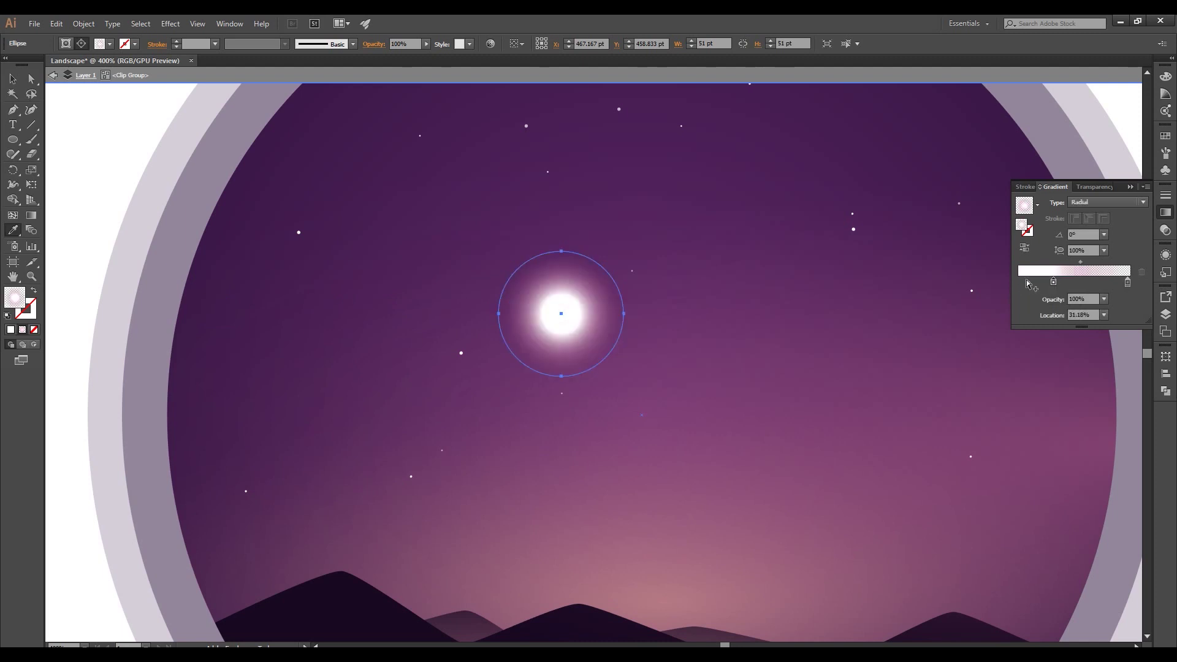
mouse_move(1048, 286)
mouse_down()
mouse_move(1107, 286)
mouse_move(1018, 281)
mouse_up()
click(1130, 282)
click(1103, 299)
click(1113, 448)
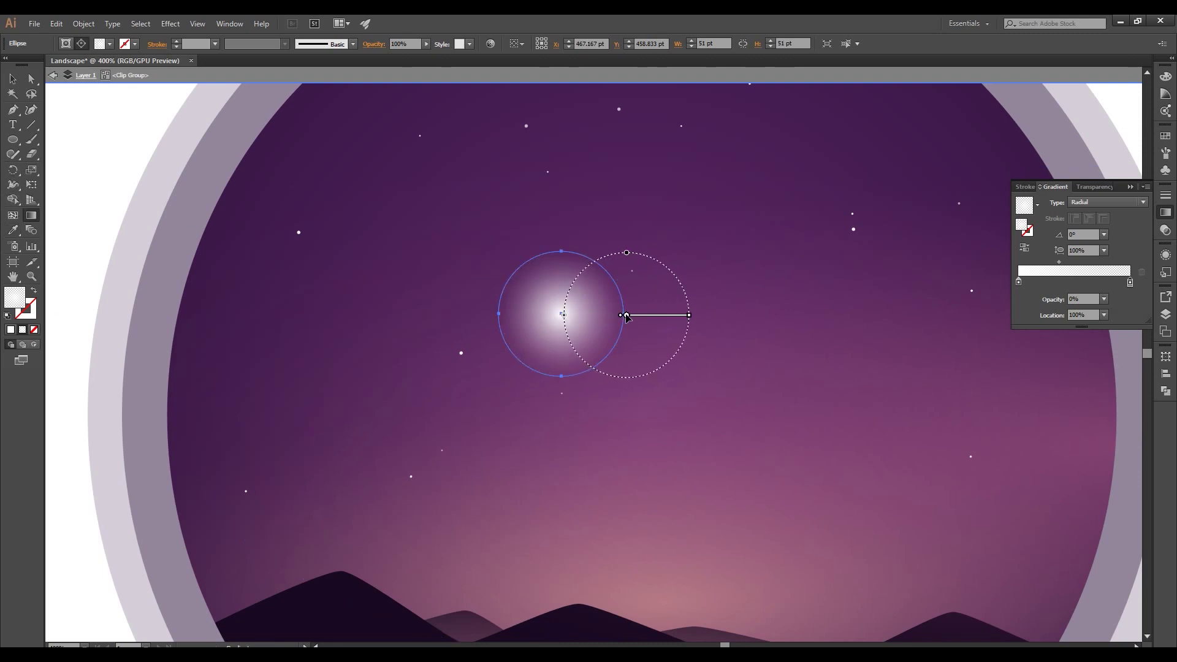
Undo moving the glow's gradient centre, keeping it centred in the circle.
drag(625, 316, 625, 316)
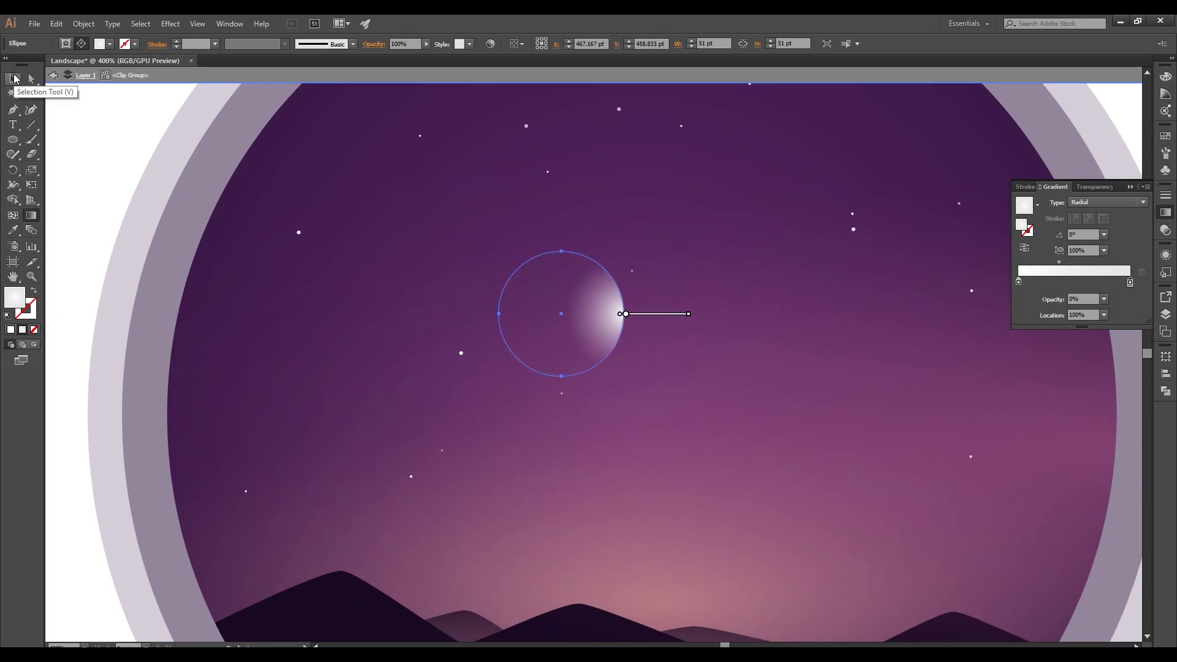
key(ctrl+z)
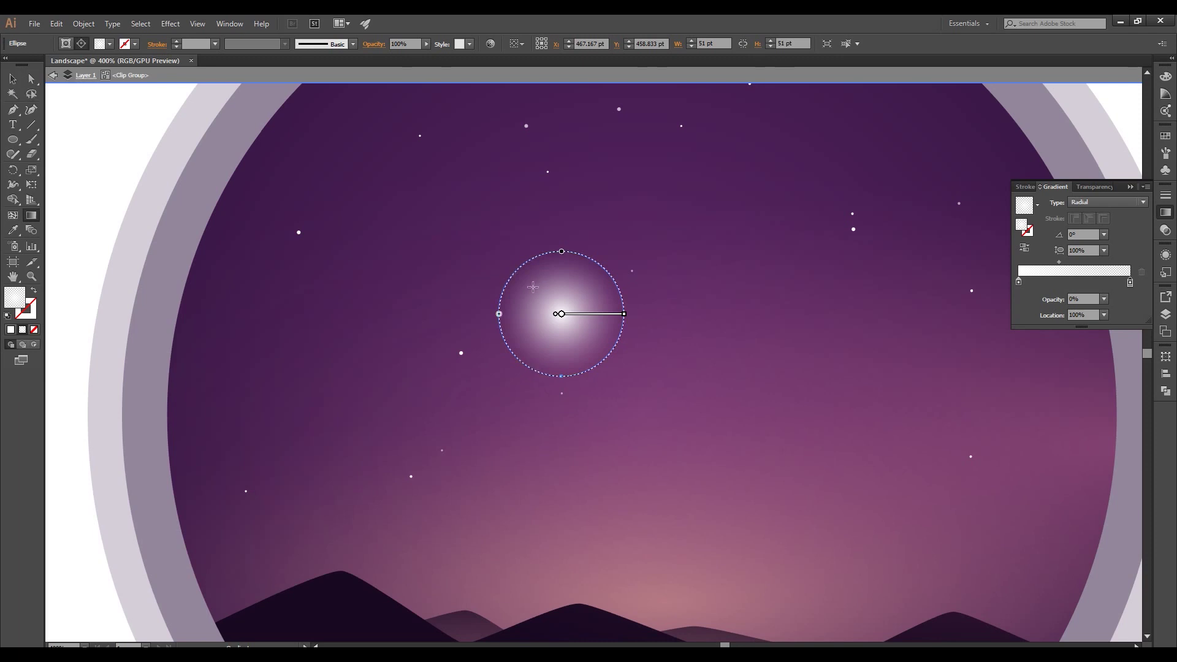
click(14, 84)
scroll(469, 246, down, 3)
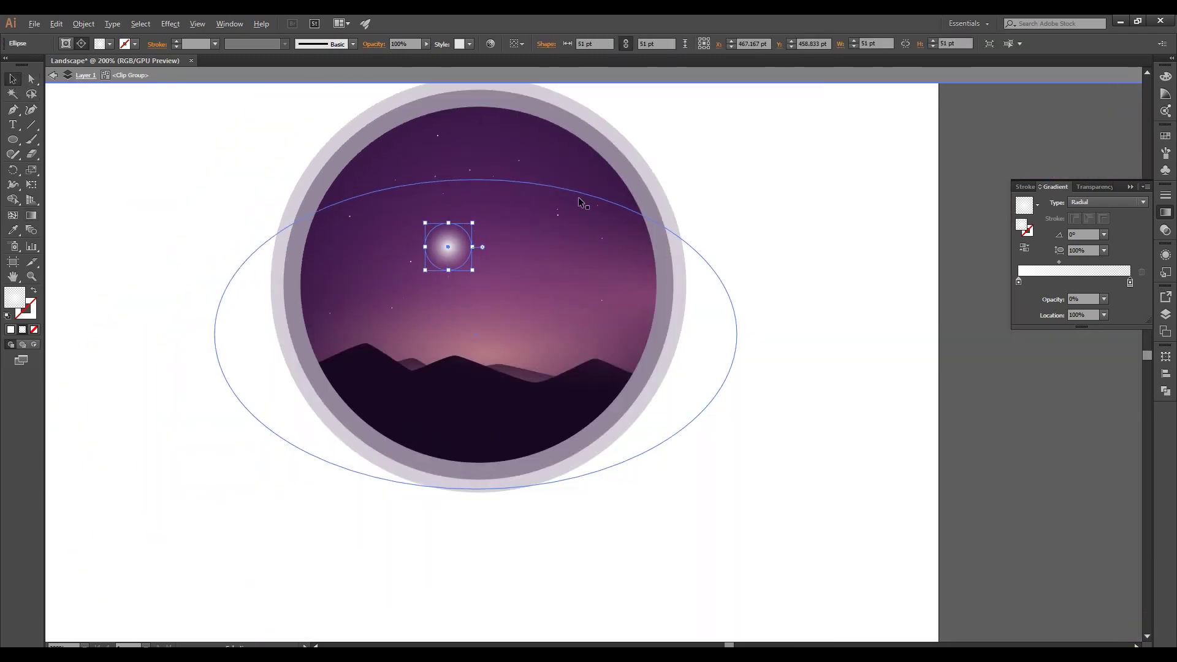
Draw a square with the Rectangle tool beside the glowing circle.
key(ctrl+shift+a)
scroll(468, 220, up, 2)
scroll(468, 220, up, 1)
drag(11, 144, 55, 140)
drag(605, 222, 753, 367)
key(v)
Delete the old glow circle and shift the square's radial glow to its right edge.
click(399, 230)
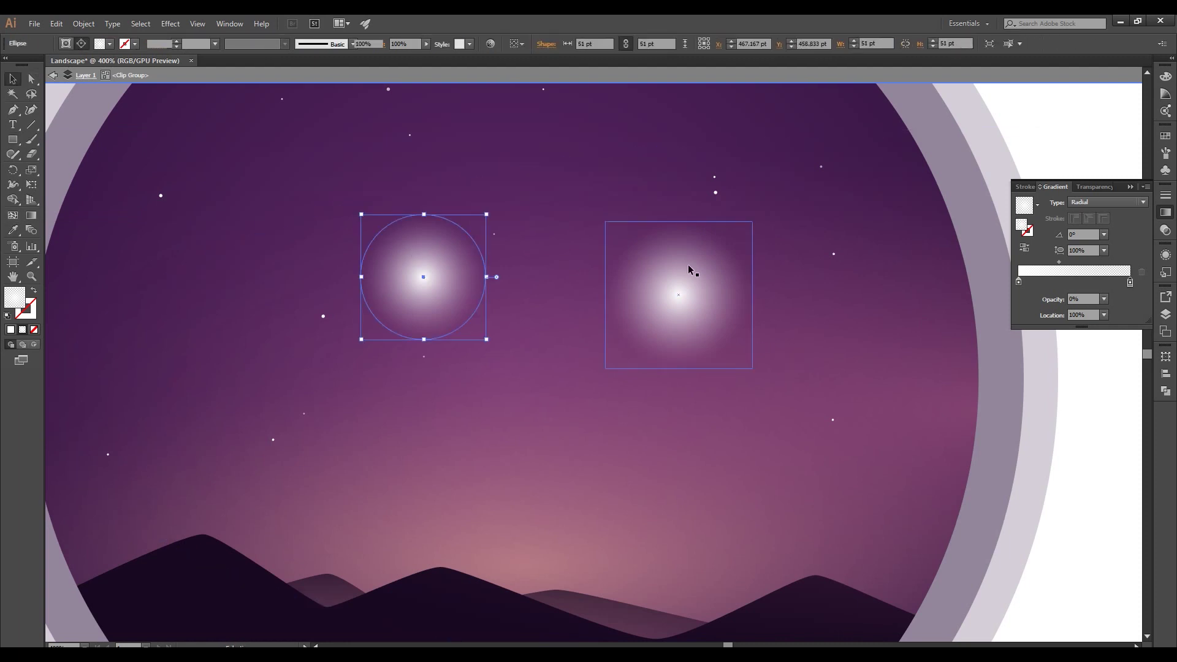
key(Delete)
click(678, 293)
key(g)
drag(677, 295, 754, 296)
click(12, 80)
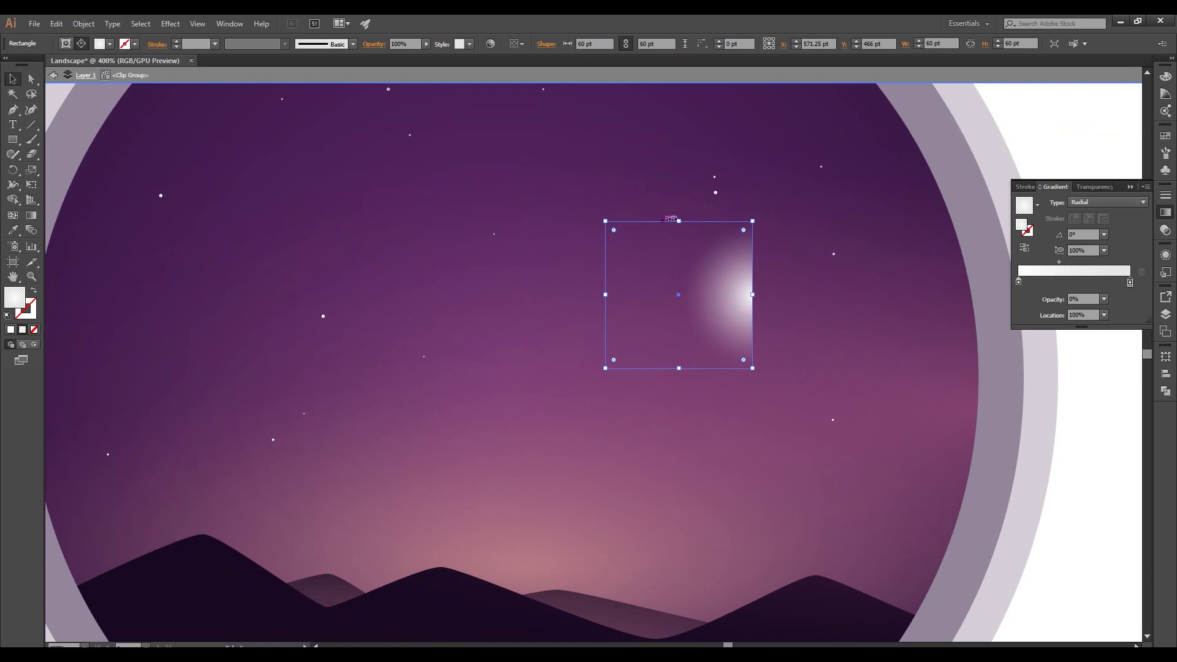
Squash the glowing square into a thin horizontal bar stretched to the right.
drag(678, 221, 679, 280)
scroll(782, 284, up, 3)
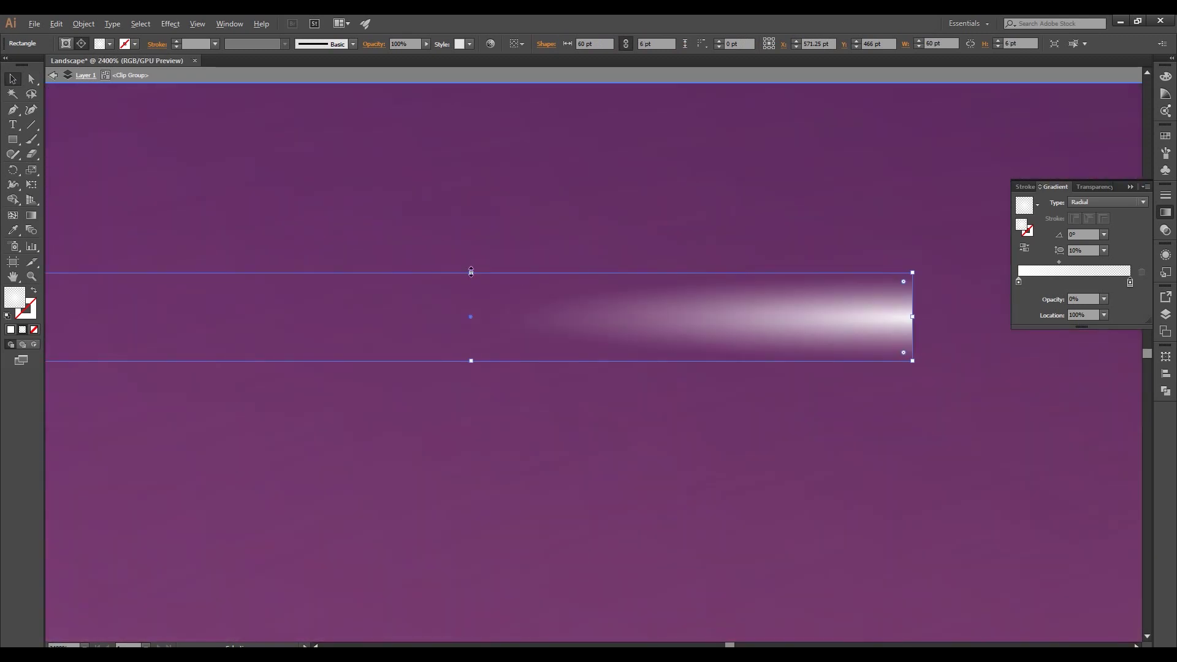
drag(471, 272, 472, 306)
scroll(476, 282, down, 5)
scroll(675, 296, up, 5)
scroll(674, 282, up, 1)
scroll(855, 278, up, 2)
scroll(612, 251, down, 5)
scroll(350, 372, up, 5)
drag(349, 369, 1091, 367)
scroll(613, 337, down, 5)
scroll(613, 337, down, 3)
Lengthen the shooting-star bar further across the sky.
click(815, 224)
scroll(699, 324, up, 2)
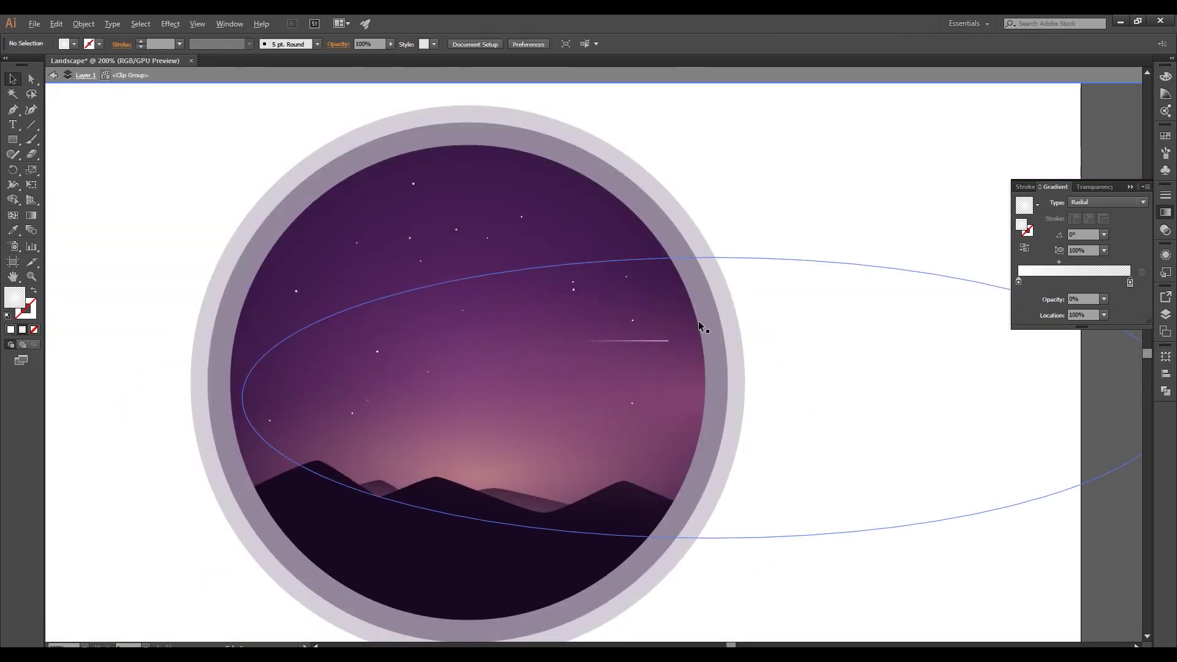
scroll(699, 324, up, 5)
click(598, 367)
scroll(601, 367, up, 2)
drag(551, 391, 1140, 391)
scroll(617, 310, down, 5)
scroll(525, 394, up, 3)
scroll(387, 411, up, 2)
drag(386, 410, 1134, 395)
scroll(661, 344, down, 3)
scroll(627, 351, down, 2)
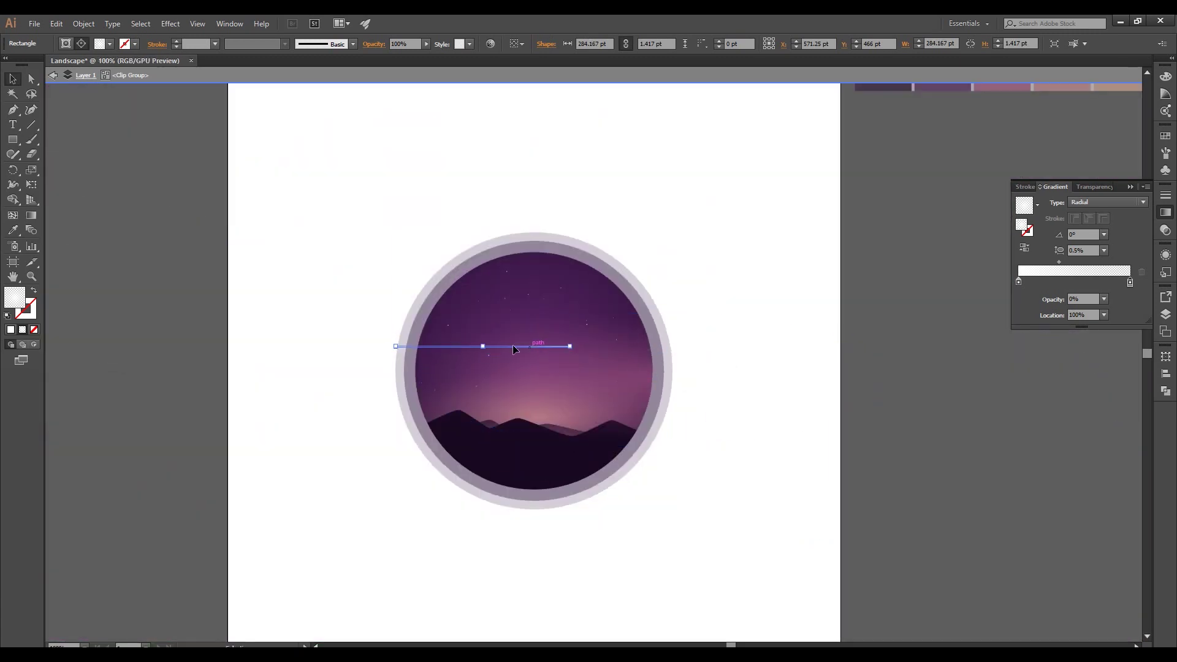
scroll(514, 348, up, 1)
Try tilting the bar downward, then undo to keep it horizontal.
click(160, 265)
scroll(602, 323, up, 2)
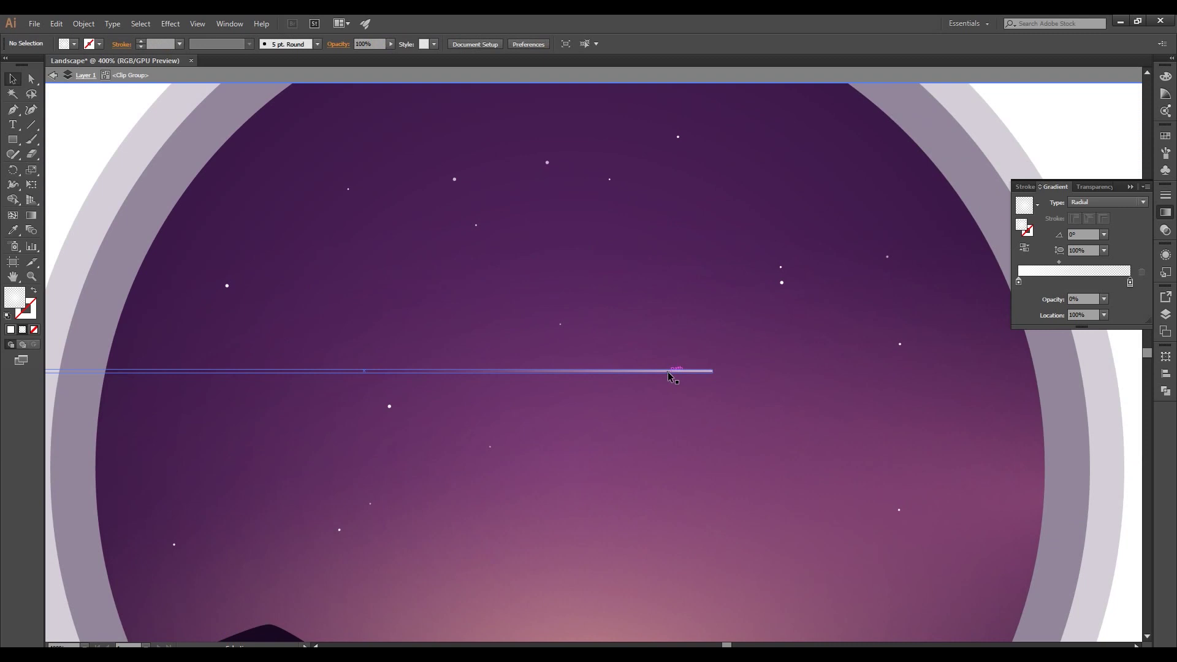
click(613, 371)
drag(646, 384, 615, 429)
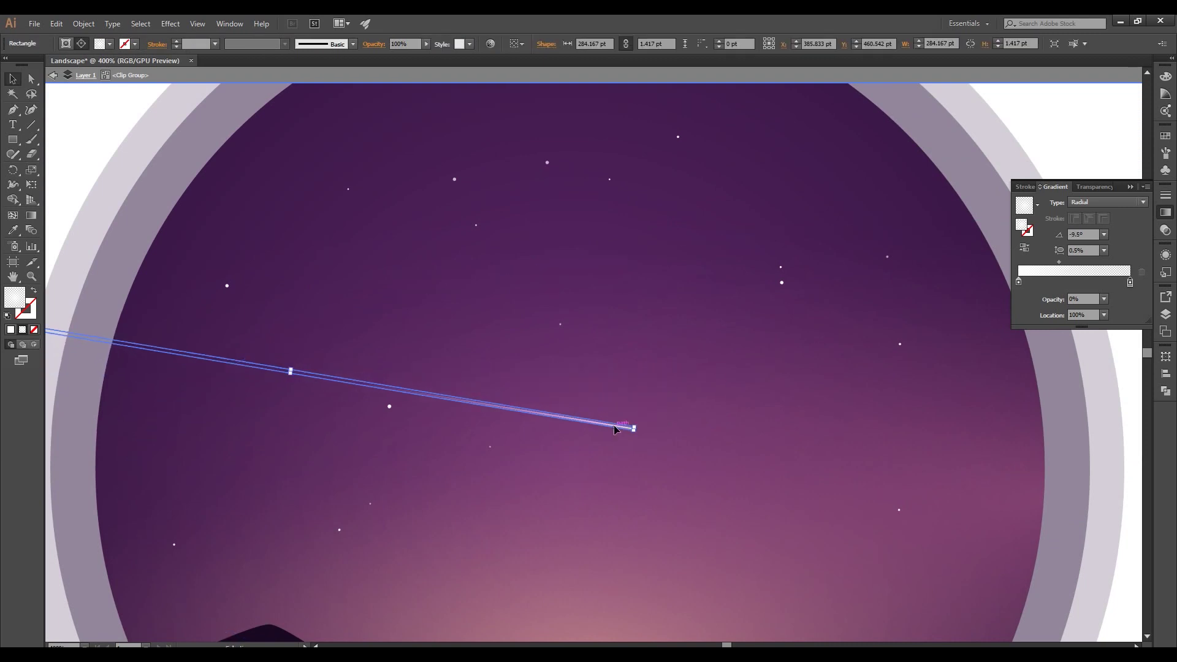
key(ctrl+z)
scroll(783, 337, down, 2)
scroll(564, 354, up, 2)
scroll(691, 374, up, 1)
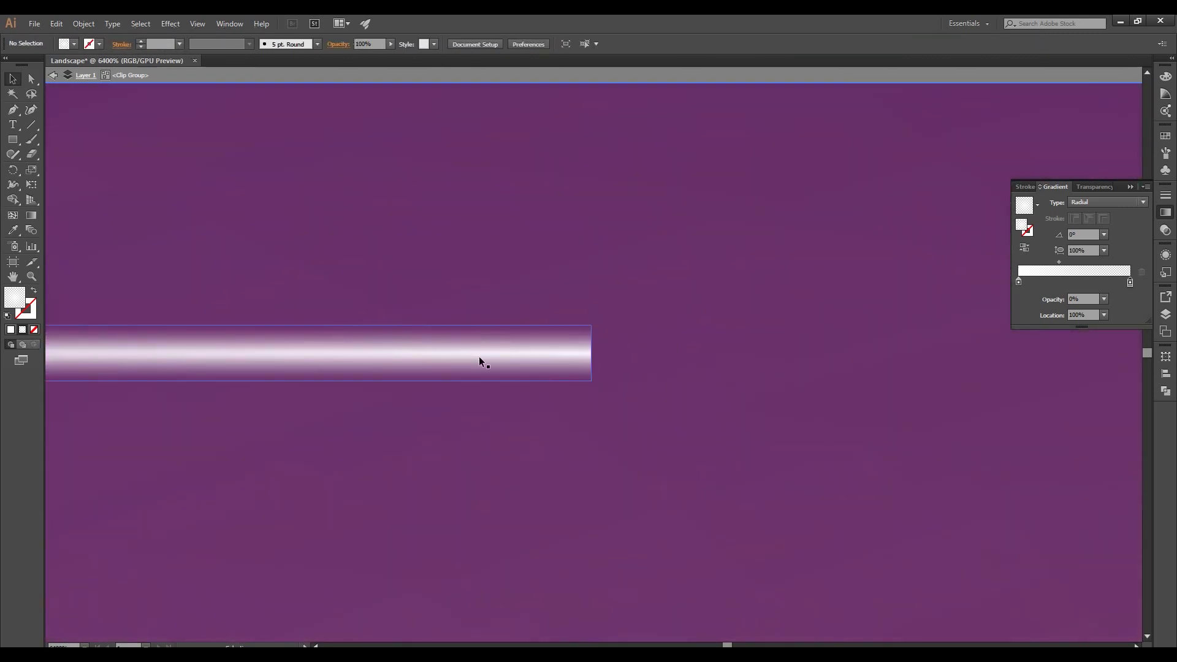
Draw a tiny solid white ellipse at the bar's right end as the star's head.
drag(12, 140, 67, 170)
drag(592, 354, 616, 383)
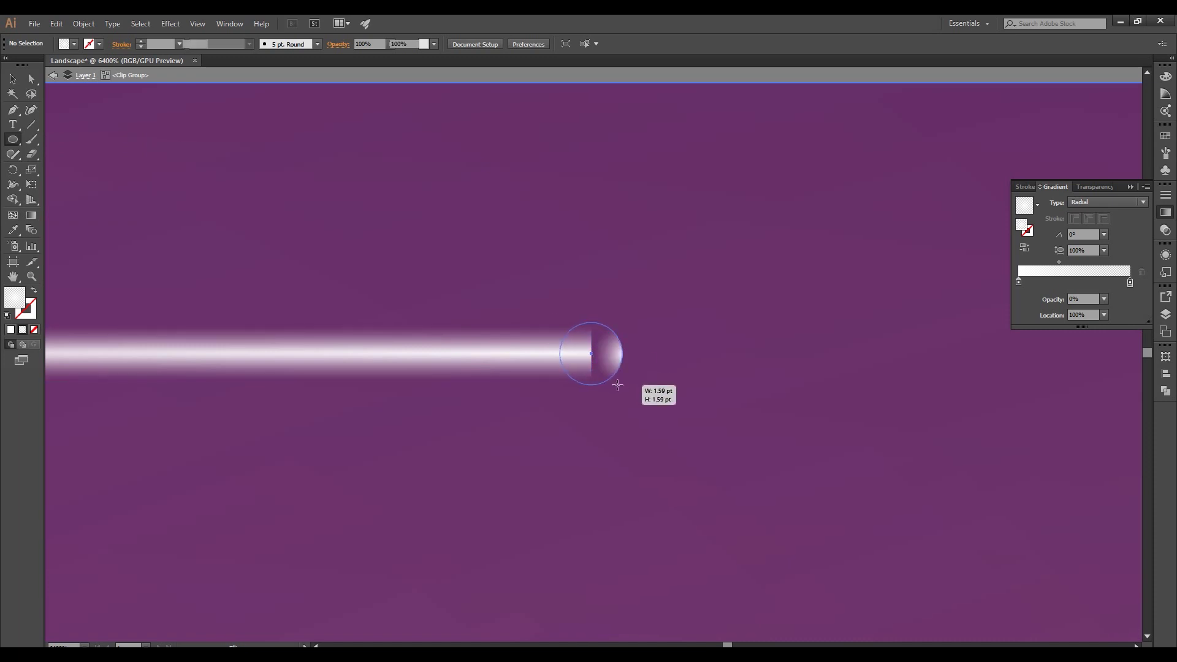
click(11, 331)
click(14, 79)
scroll(368, 245, down, 10)
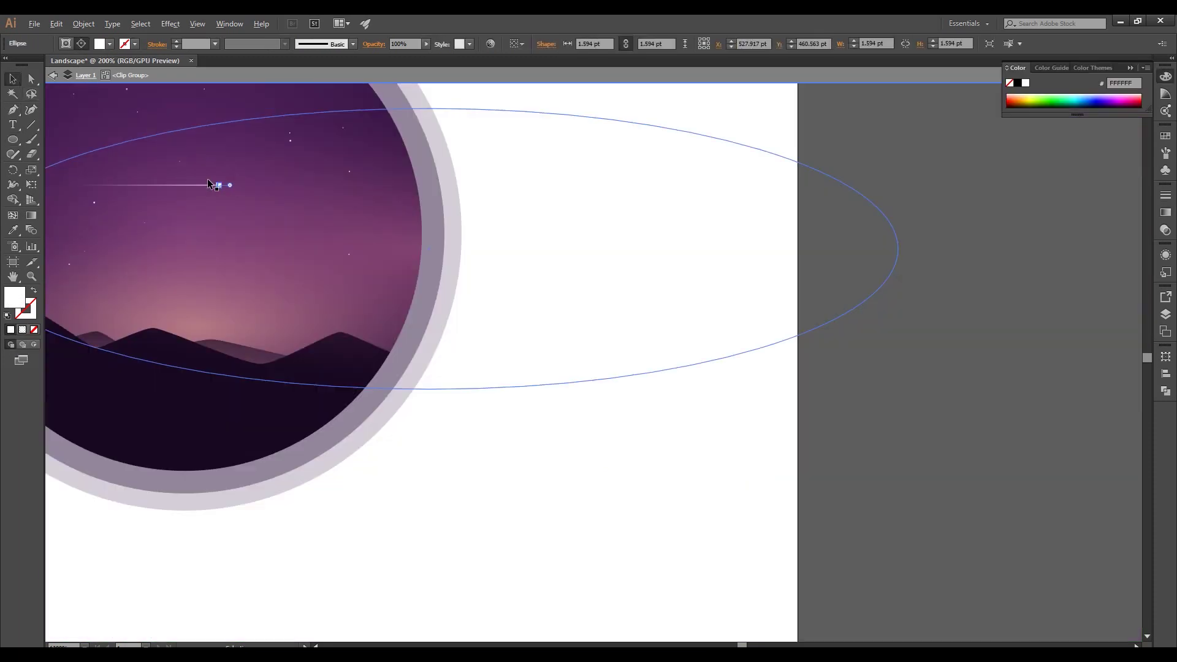
click(489, 224)
scroll(194, 197, up, 8)
scroll(691, 380, up, 3)
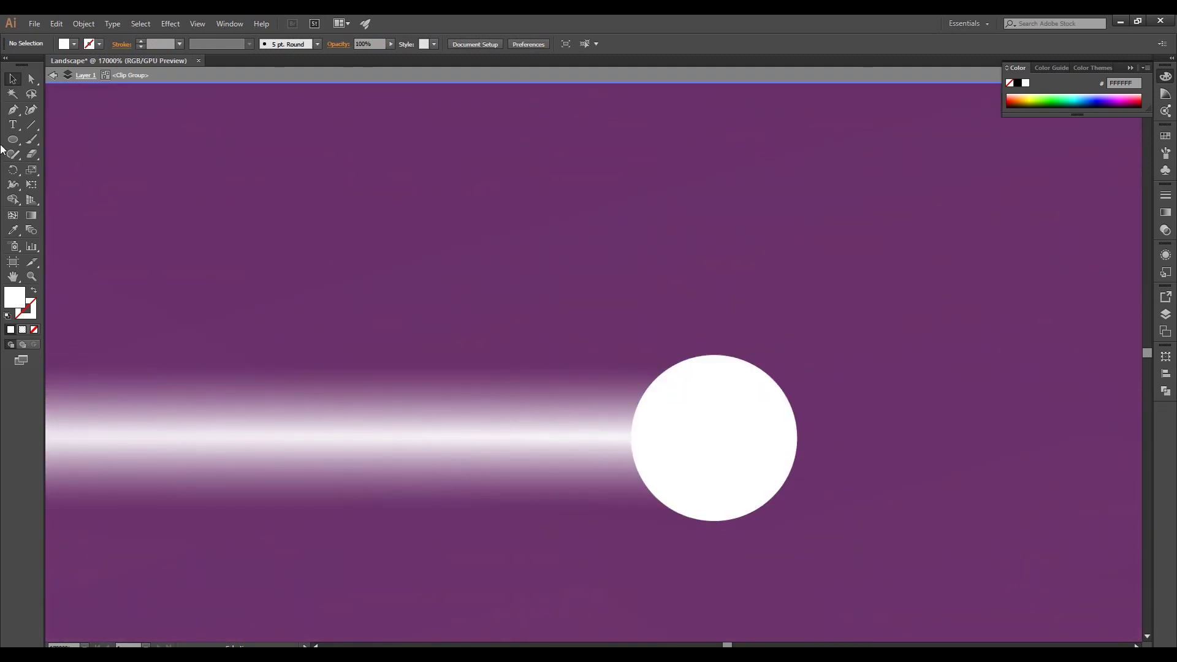
Pen a spiky seven-point tail shape extending left from the white head.
click(714, 356)
click(437, 313)
click(581, 383)
click(192, 418)
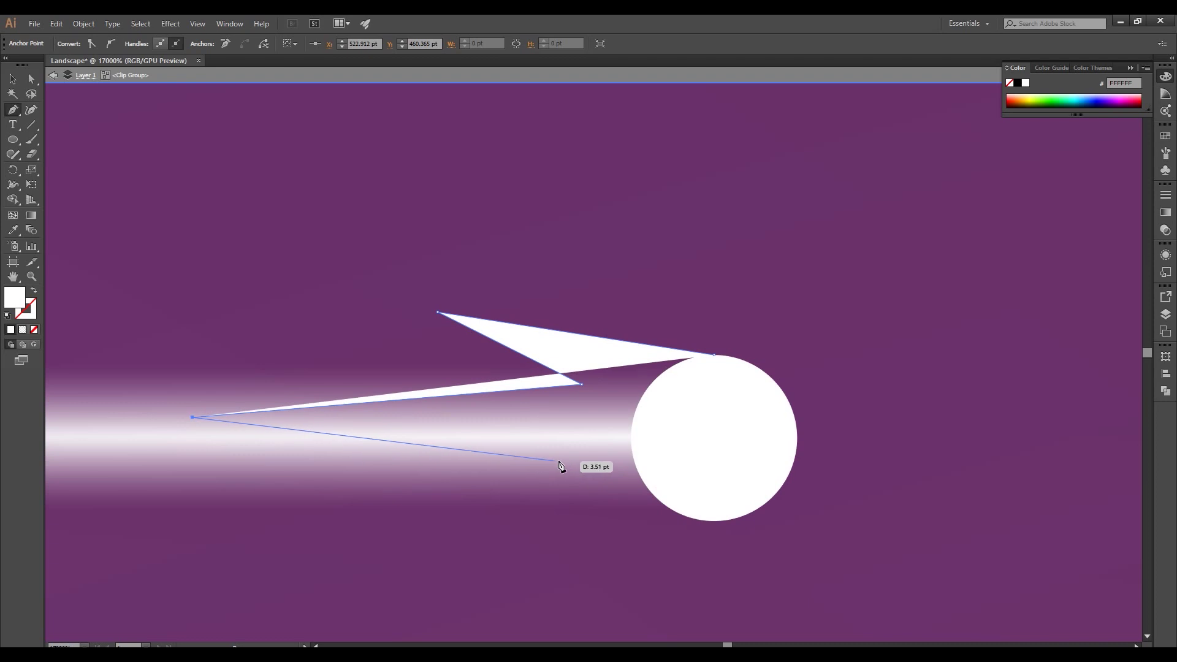
click(567, 460)
click(397, 550)
click(714, 521)
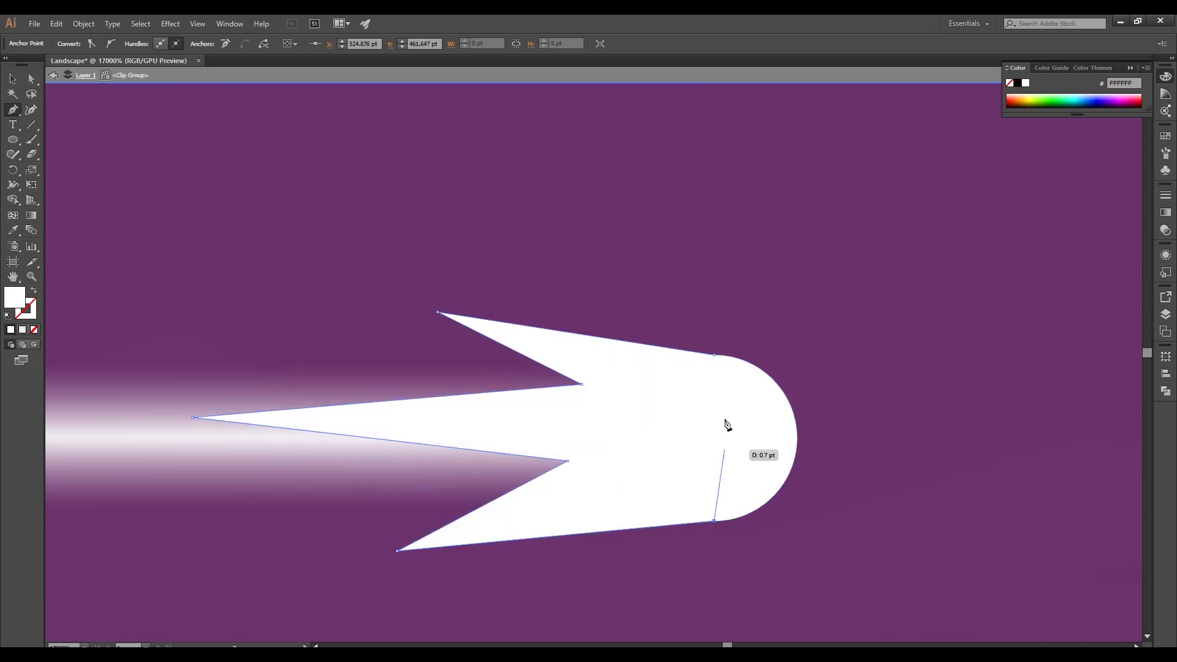
click(714, 356)
click(12, 79)
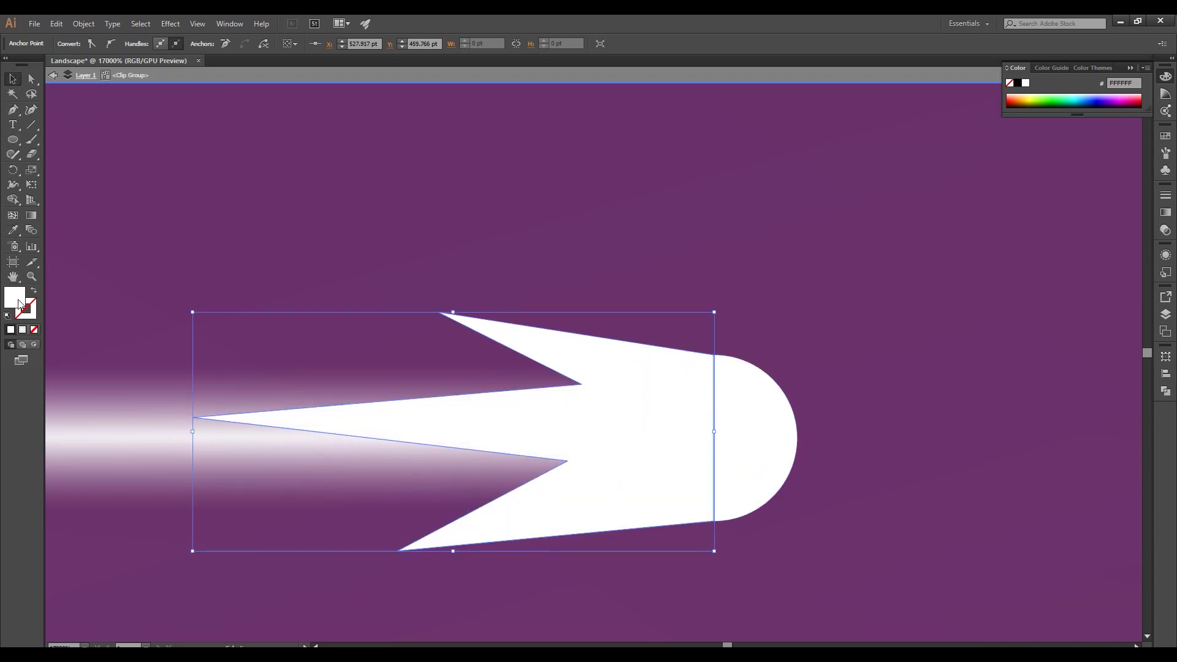
Fill the tail with a 180° linear gradient fading leftward.
click(23, 329)
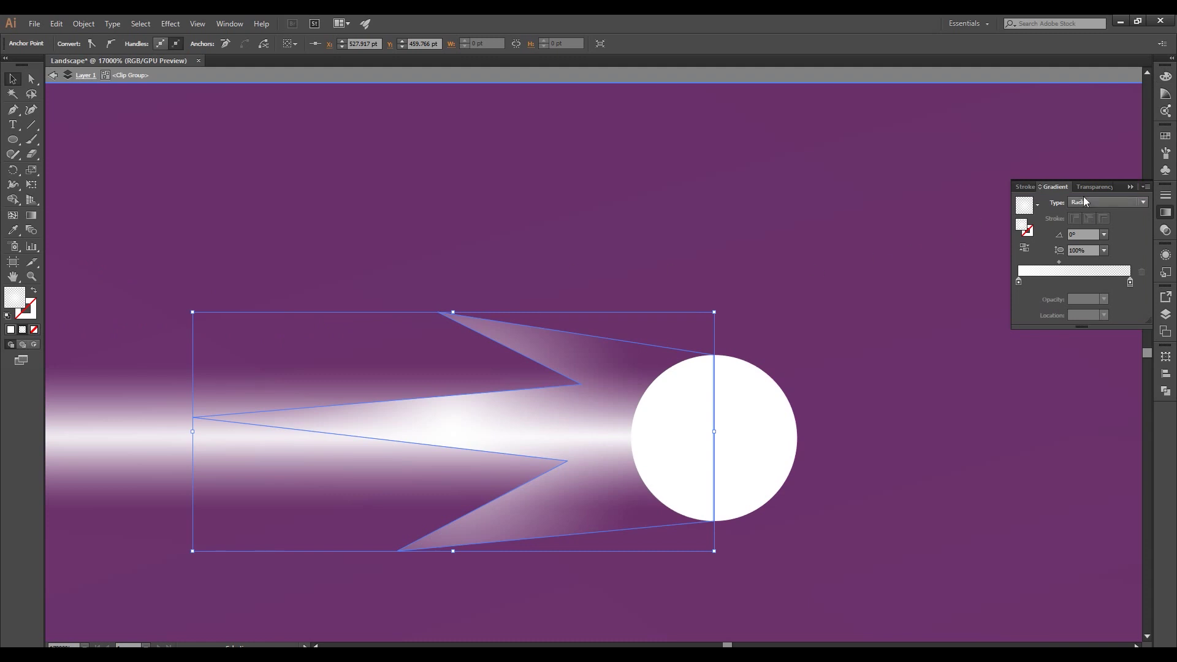
click(1084, 201)
click(1081, 212)
click(32, 215)
drag(705, 397, 276, 397)
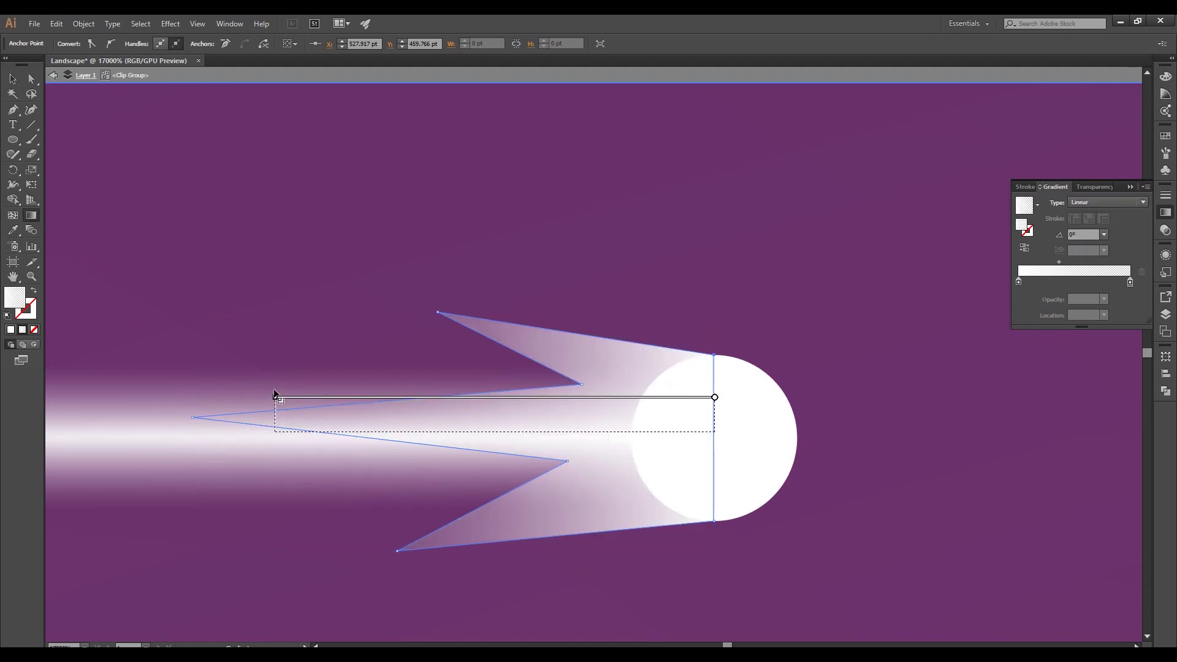
drag(628, 407, 198, 408)
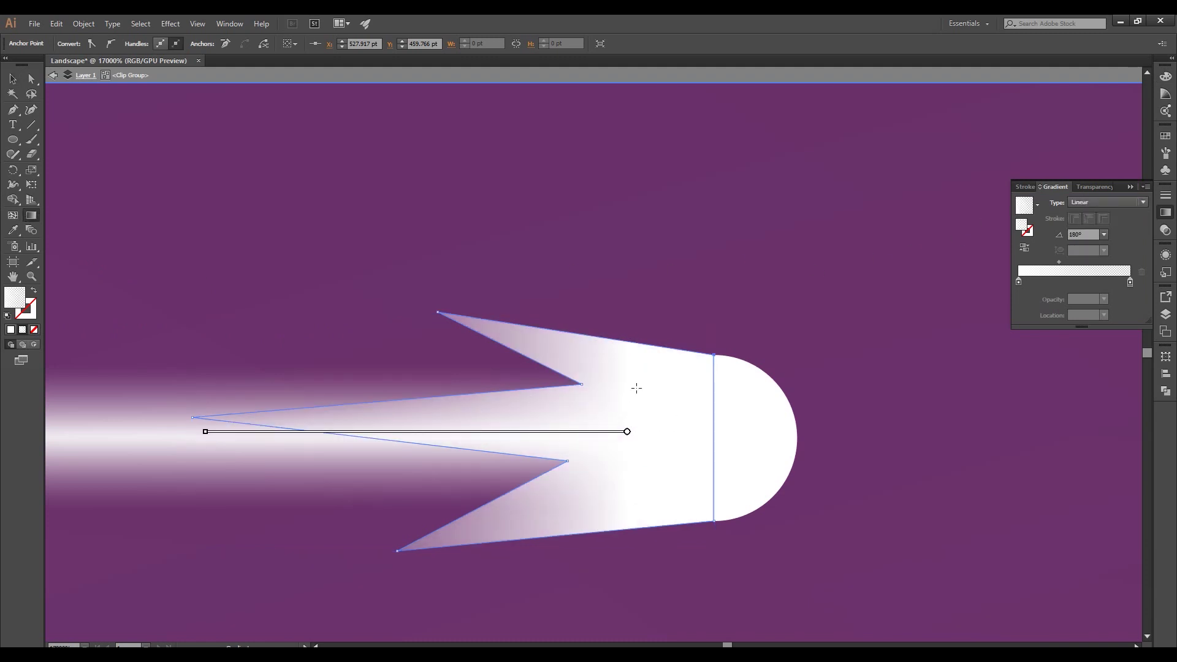
key(v)
Adjust the tail's height and nudge its lower corner onto the head's edge.
scroll(758, 329, down, 5)
scroll(192, 242, up, 5)
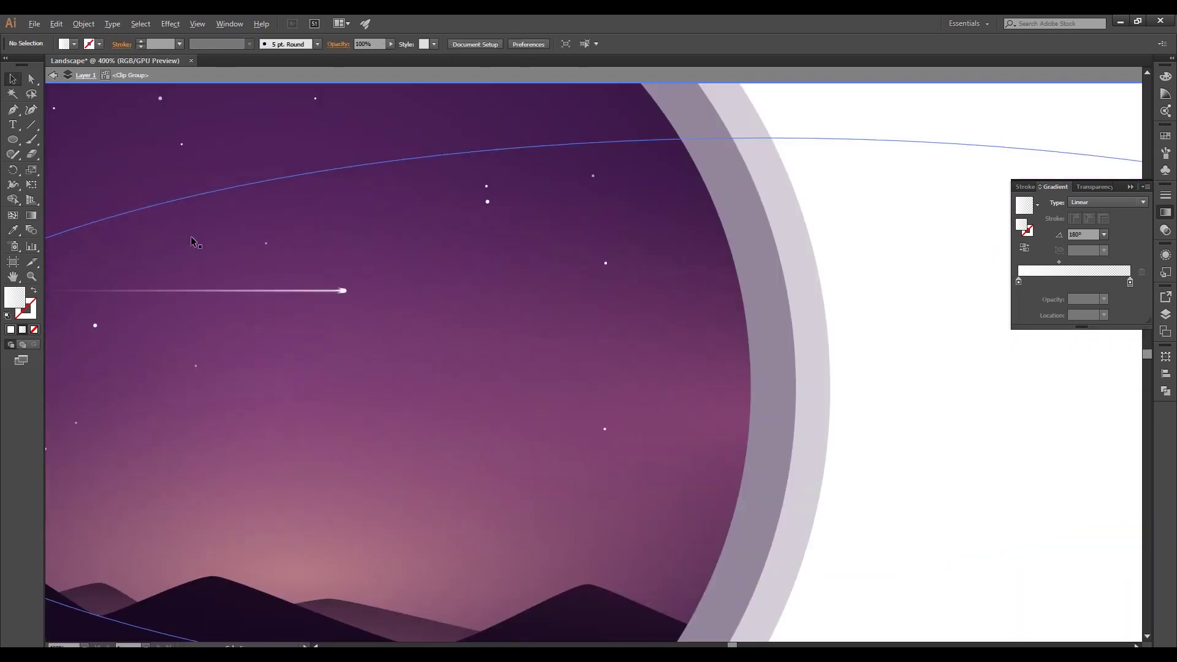
scroll(514, 386, up, 10)
click(636, 392)
drag(571, 446, 572, 440)
key(ctrl+=)
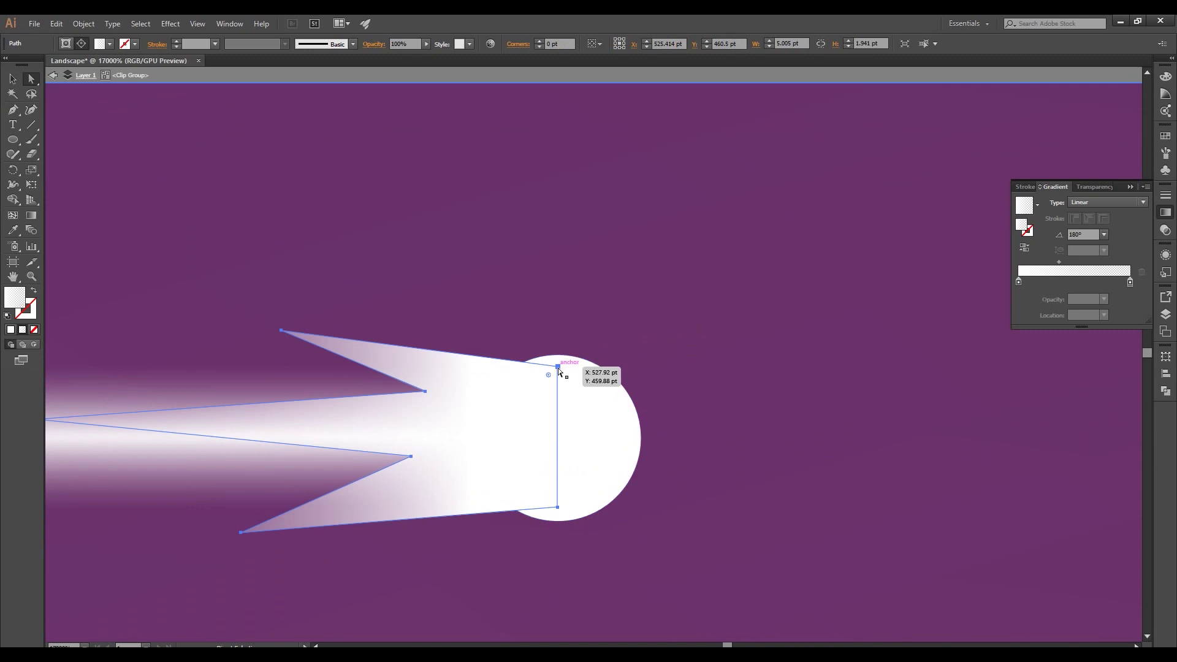
drag(557, 511, 558, 524)
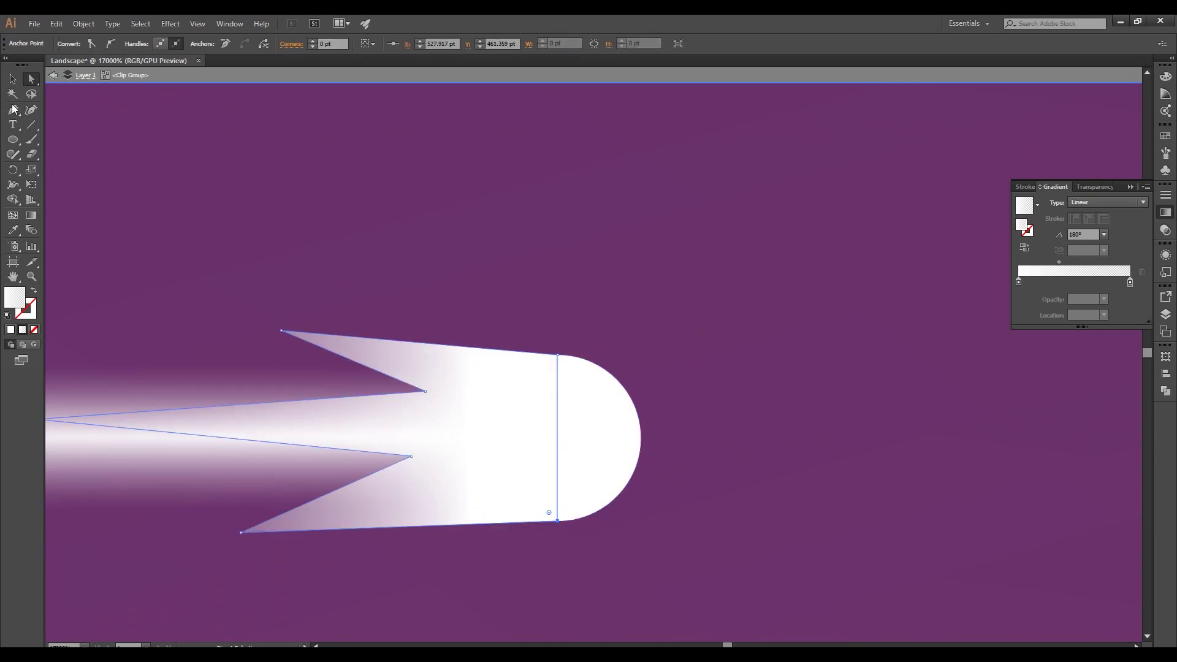
key(ctrl+minus)
key(ctrl+minus)
key(ctrl+minus)
key(ctrl+minus)
key(ctrl+minus)
key(ctrl+minus)
Select the shooting star's head and tail pieces together.
scroll(475, 356, up, 10)
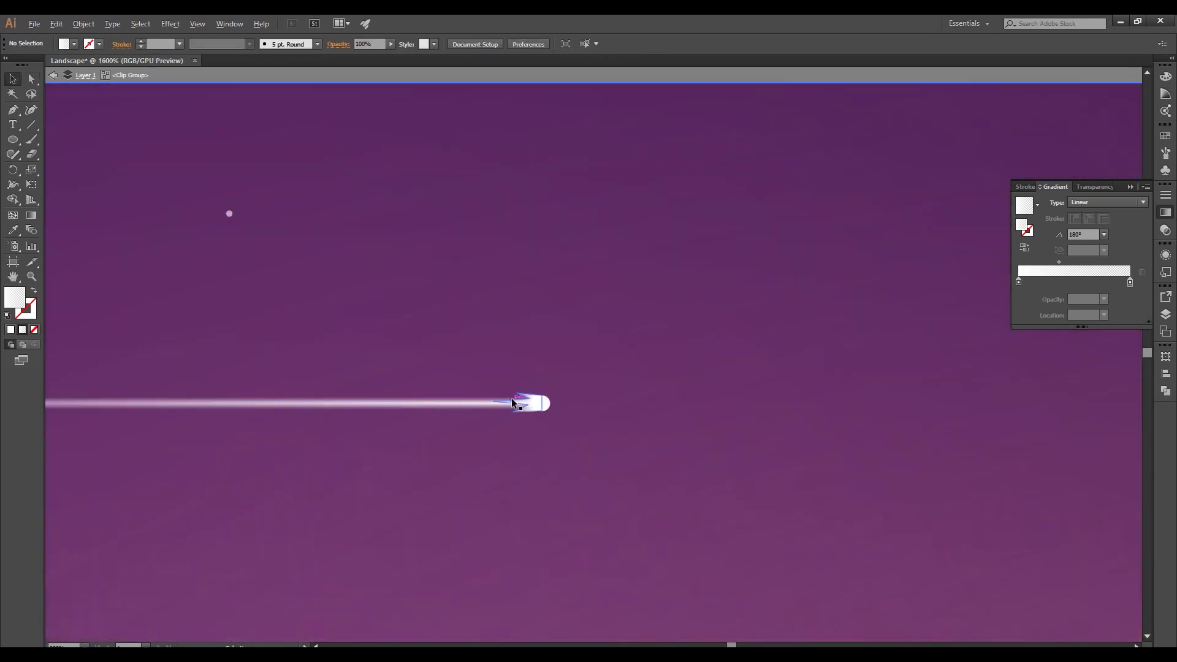
click(551, 422)
scroll(309, 428, down, 5)
scroll(716, 417, down, 5)
scroll(715, 417, up, 3)
scroll(479, 344, up, 3)
click(526, 436)
scroll(526, 436, up, 10)
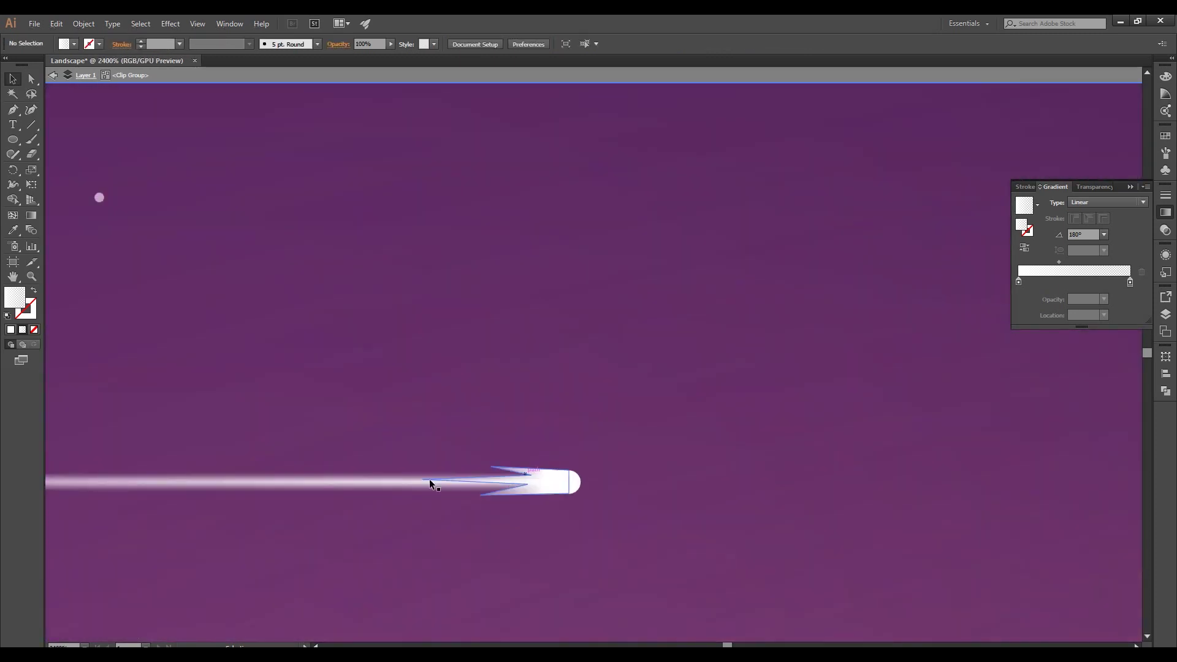
click(545, 483)
scroll(577, 430, down, 8)
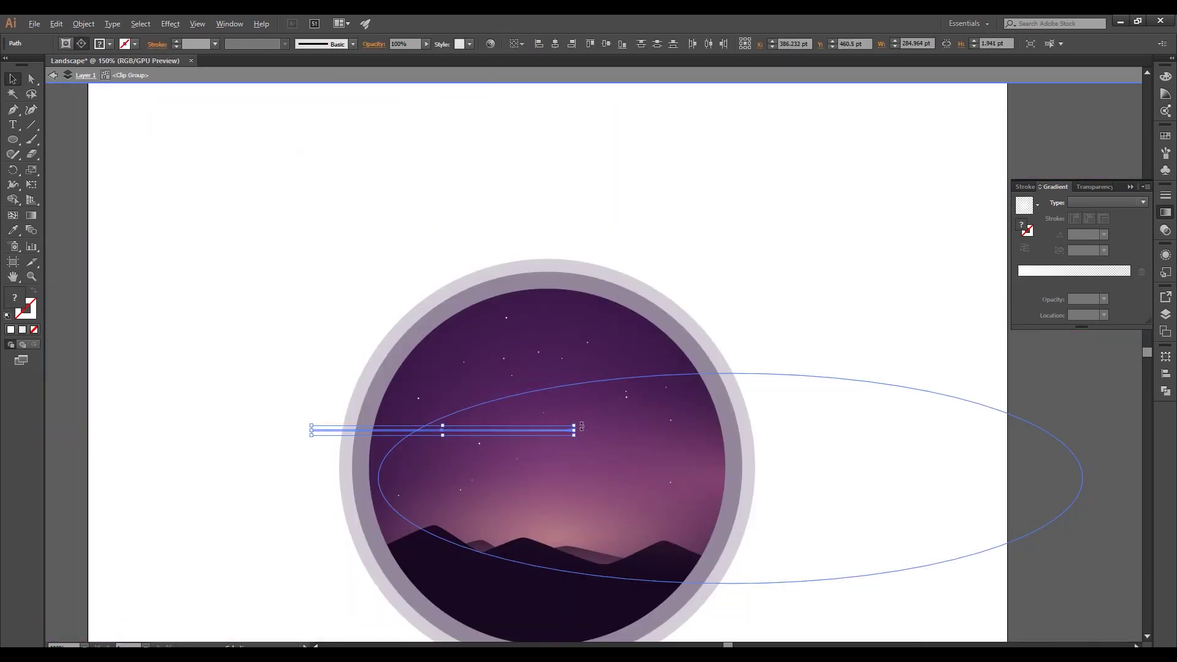
Tilt the shooting star diagonally and move it up and to the right in the sky.
mouse_move(582, 428)
mouse_down()
mouse_move(573, 473)
mouse_move(588, 411)
mouse_up()
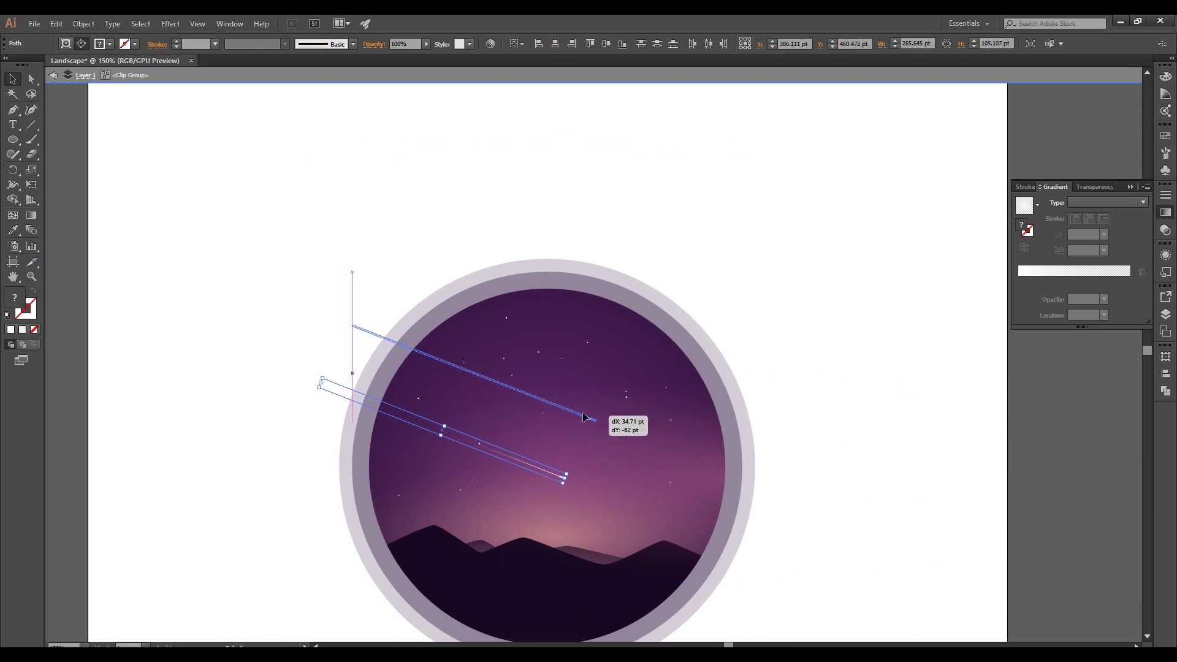
click(754, 333)
scroll(619, 420, up, 1)
scroll(617, 420, up, 2)
scroll(541, 373, up, 2)
scroll(452, 341, down, 2)
scroll(480, 306, down, 4)
scroll(521, 367, up, 7)
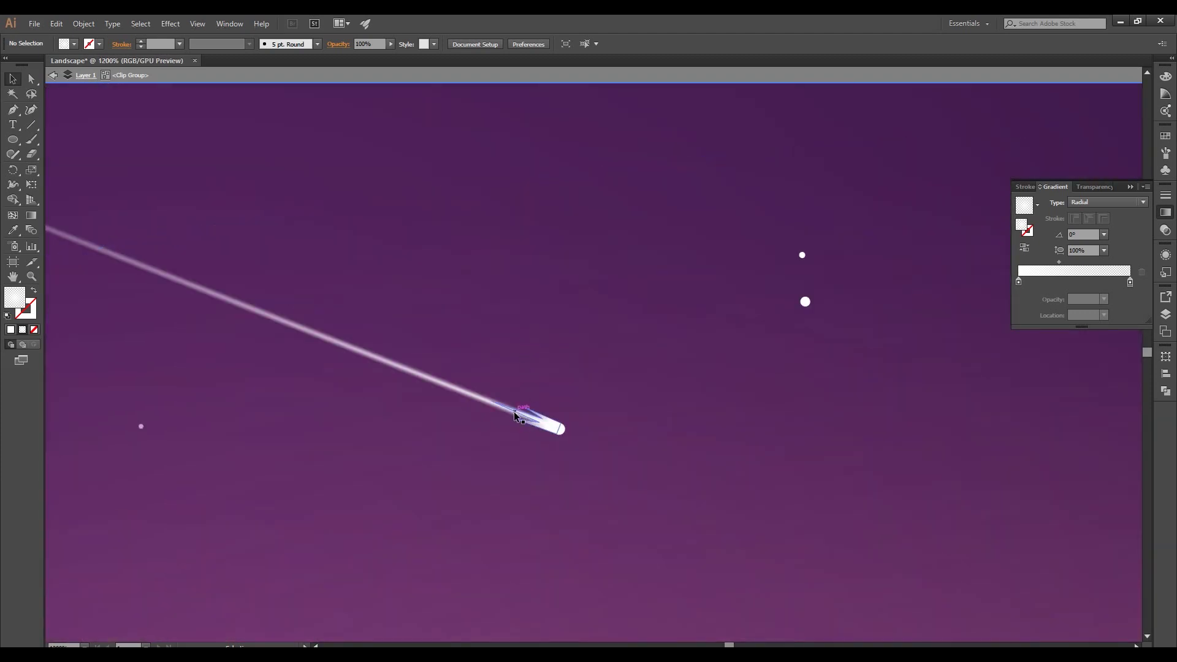
Drag the streak's end point to re-angle and lengthen the shooting star.
click(515, 415)
scroll(639, 353, down, 2)
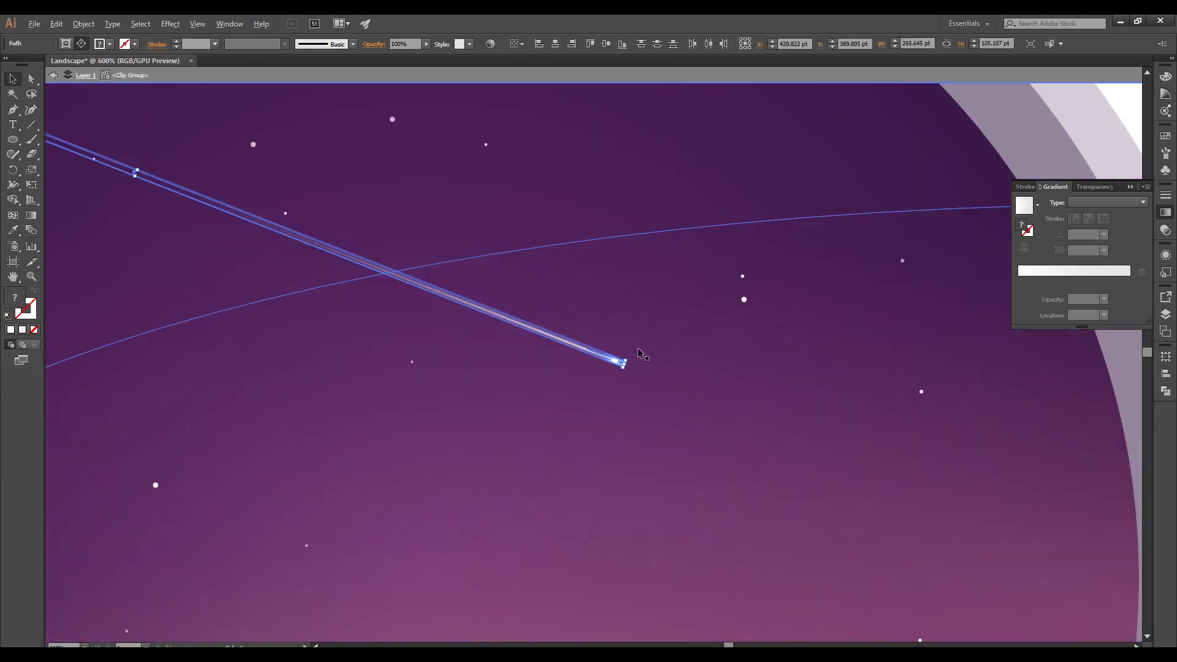
scroll(638, 353, down, 3)
drag(630, 350, 607, 359)
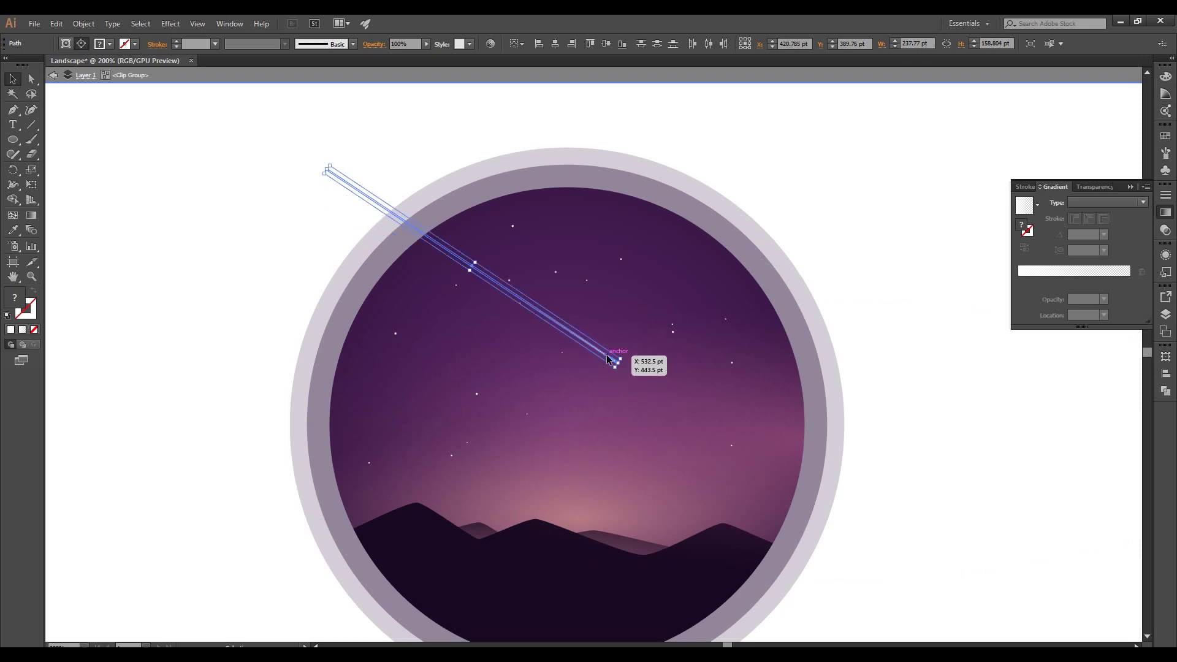
scroll(606, 358, down, 3)
click(801, 341)
scroll(613, 307, up, 4)
scroll(612, 307, up, 2)
scroll(690, 284, down, 3)
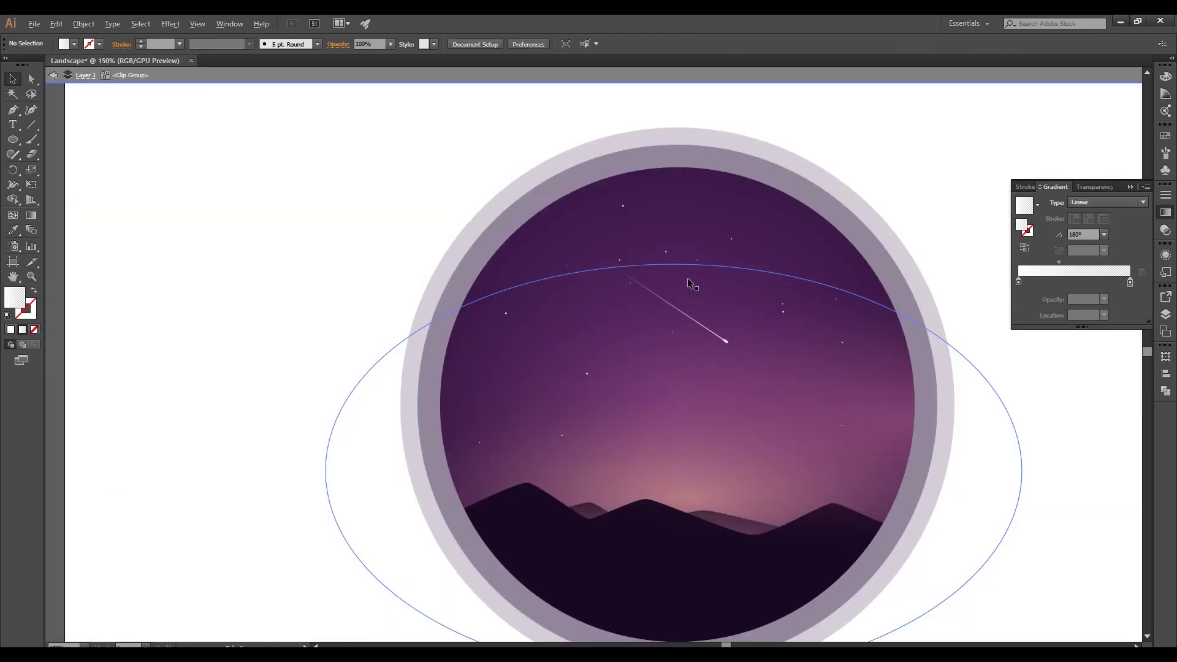
scroll(689, 283, down, 2)
Exit isolation mode and select the badge's outer ring.
click(53, 75)
scroll(469, 248, down, 1)
scroll(469, 249, up, 3)
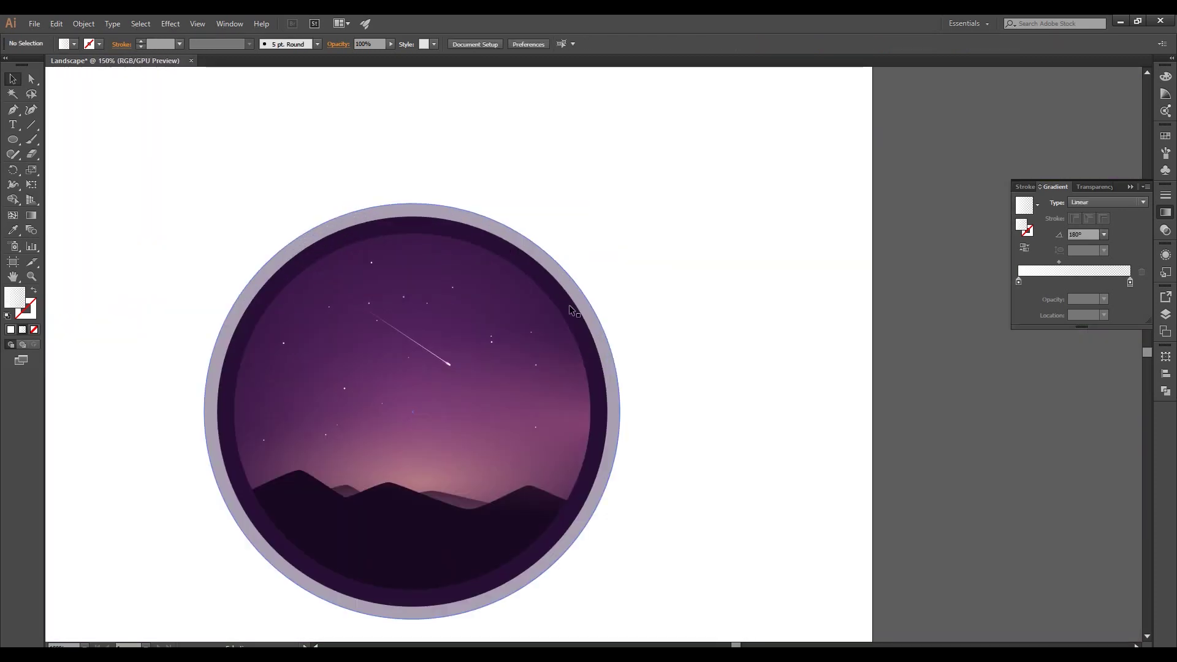
click(570, 310)
click(598, 365)
Tint the outer ring with the second purple swatch at 40% opacity.
scroll(598, 365, up, 3)
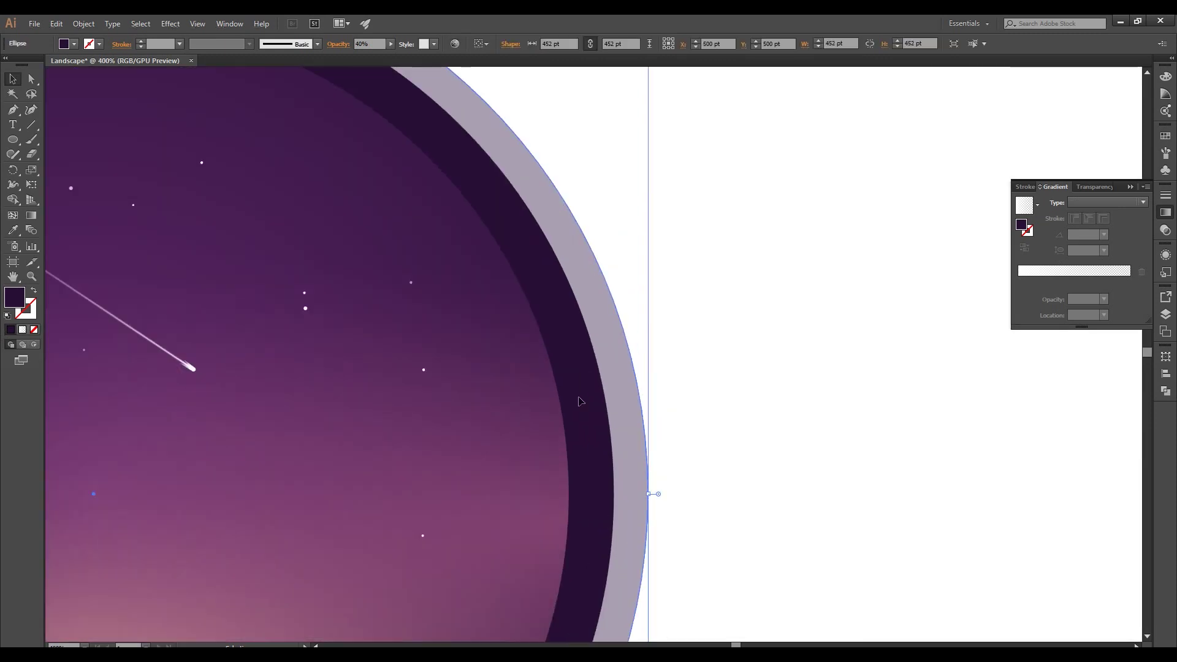
click(13, 230)
key(ctrl+0)
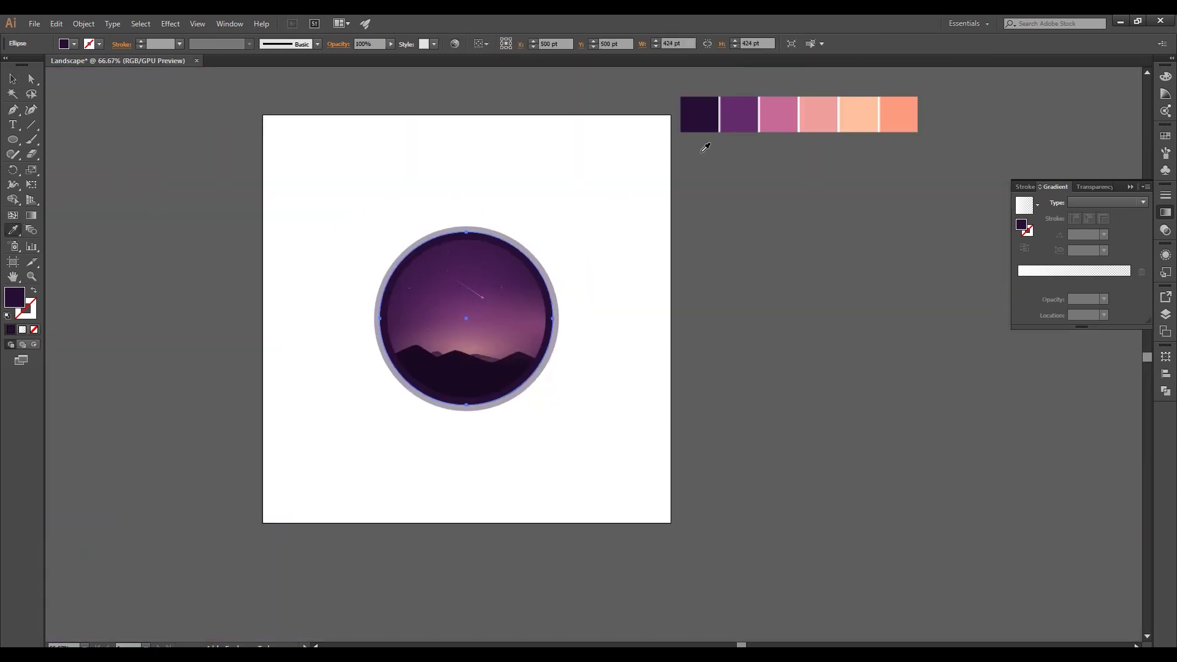
click(751, 108)
key(v)
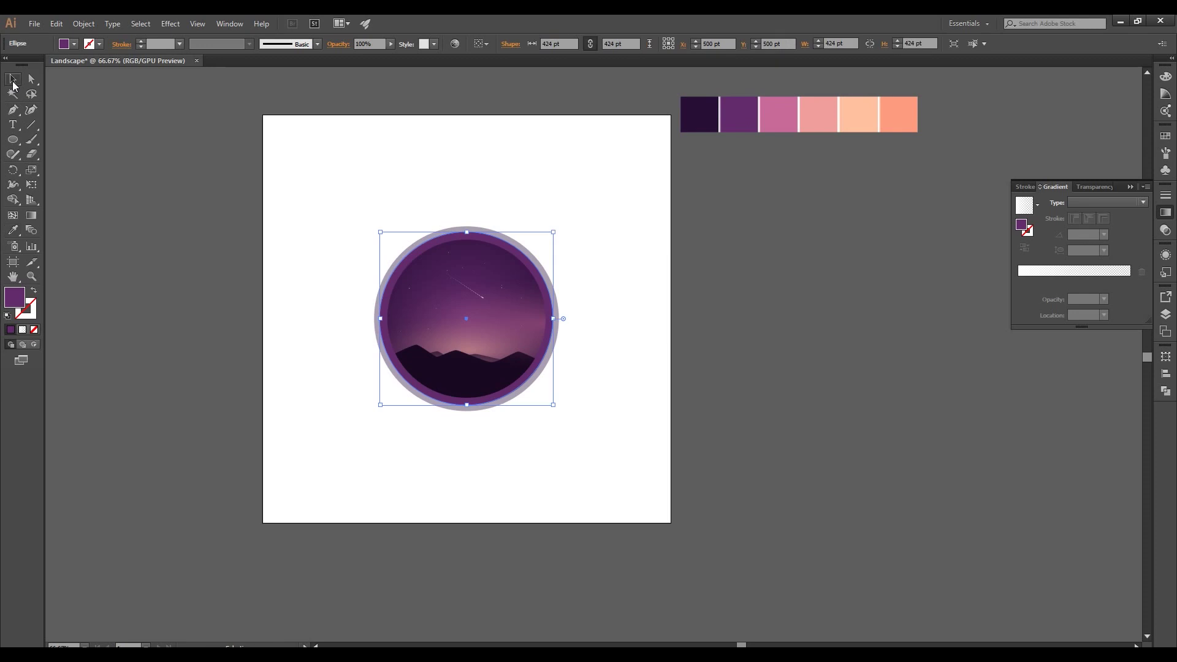
scroll(544, 269, up, 3)
key(i)
click(560, 302)
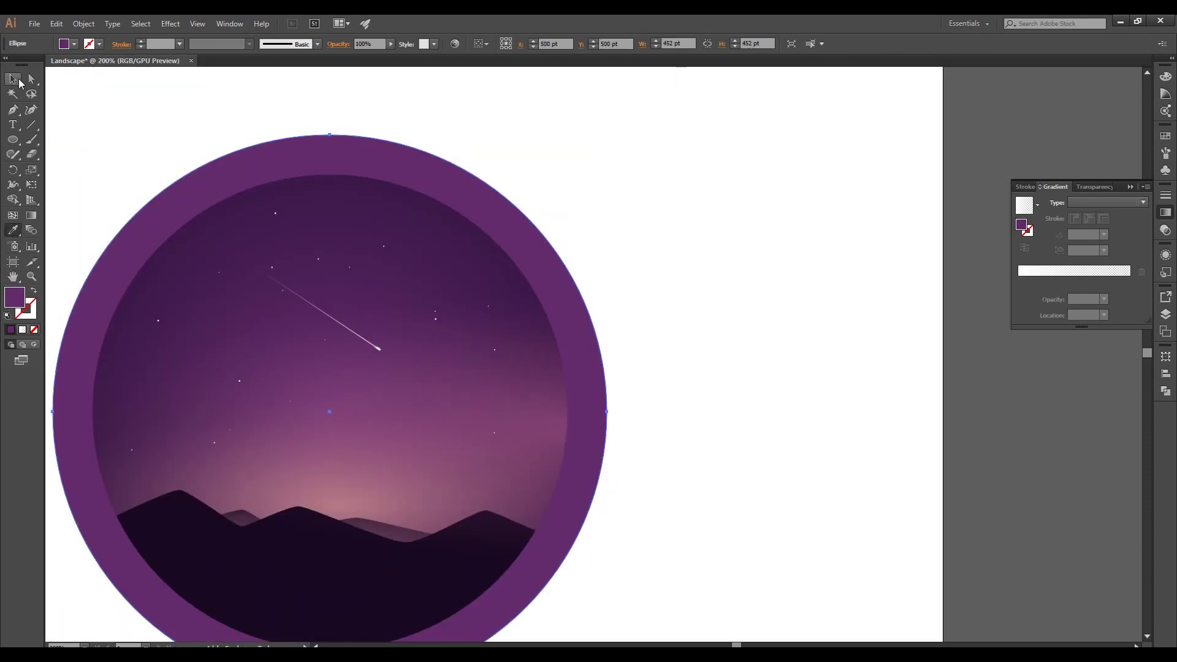
text(v)
text(40)
key(Return)
click(685, 226)
Marquee-select the whole badge and move it up toward the artboard top.
key(ctrl+0)
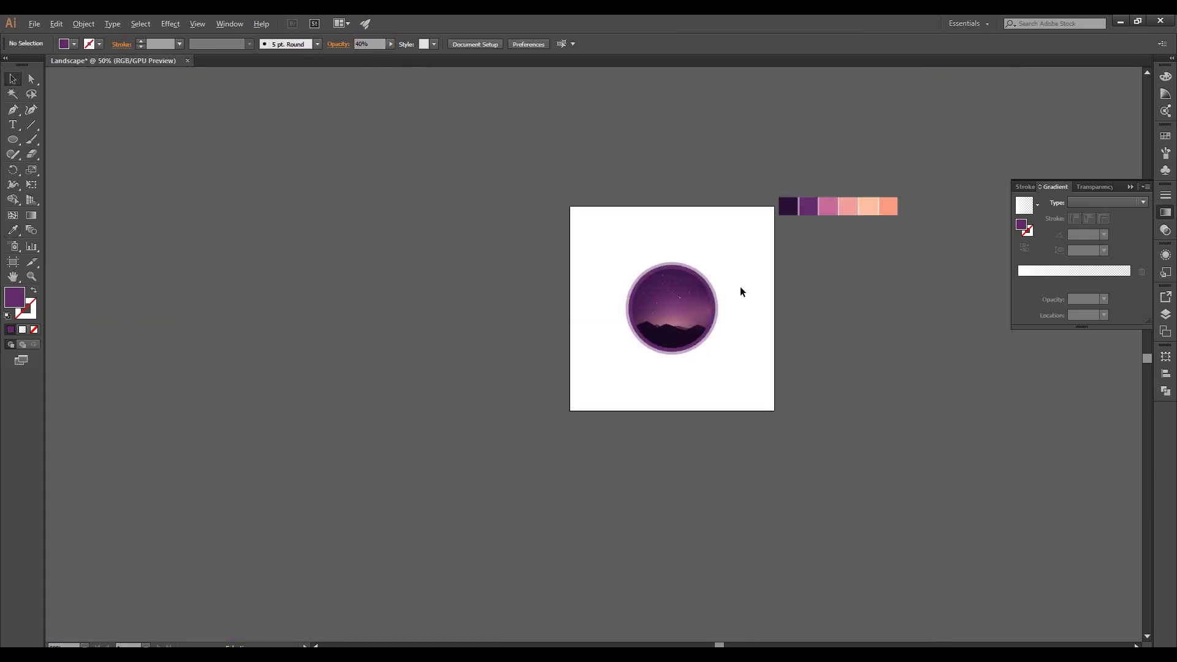
drag(778, 307, 457, 528)
drag(635, 403, 708, 334)
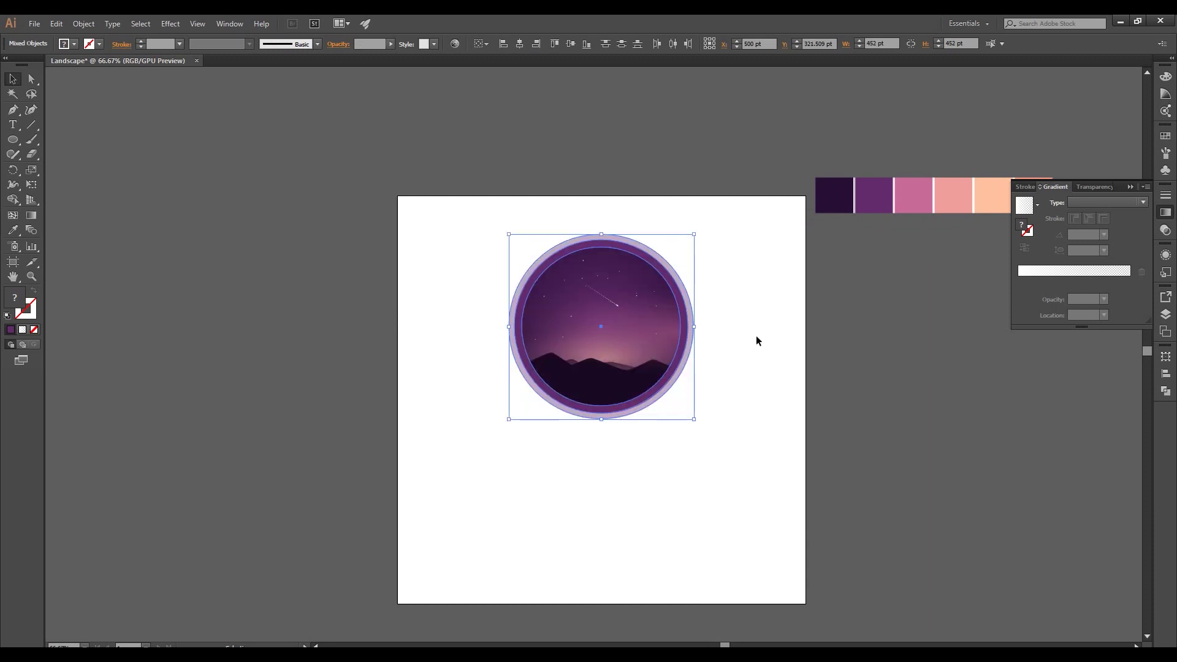
click(694, 420)
scroll(693, 421, up, 1)
scroll(672, 421, down, 1)
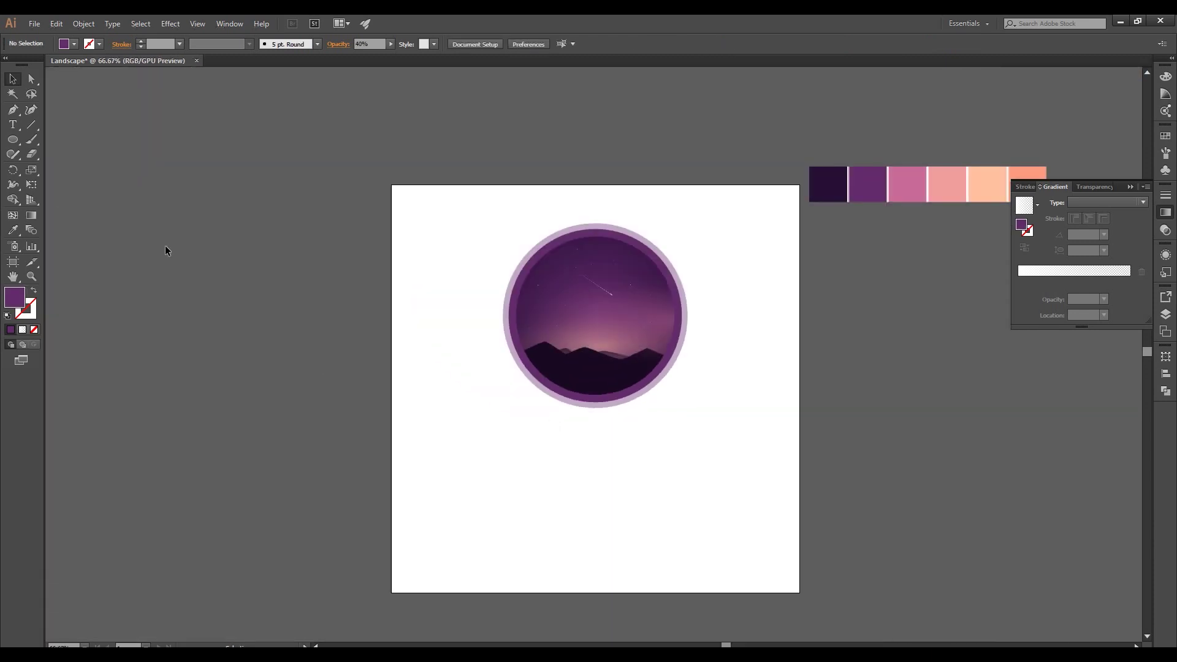
Draw a 1000×1000 square over the artboard, fill it pink, and send it to back.
drag(13, 139, 74, 140)
drag(391, 185, 798, 592)
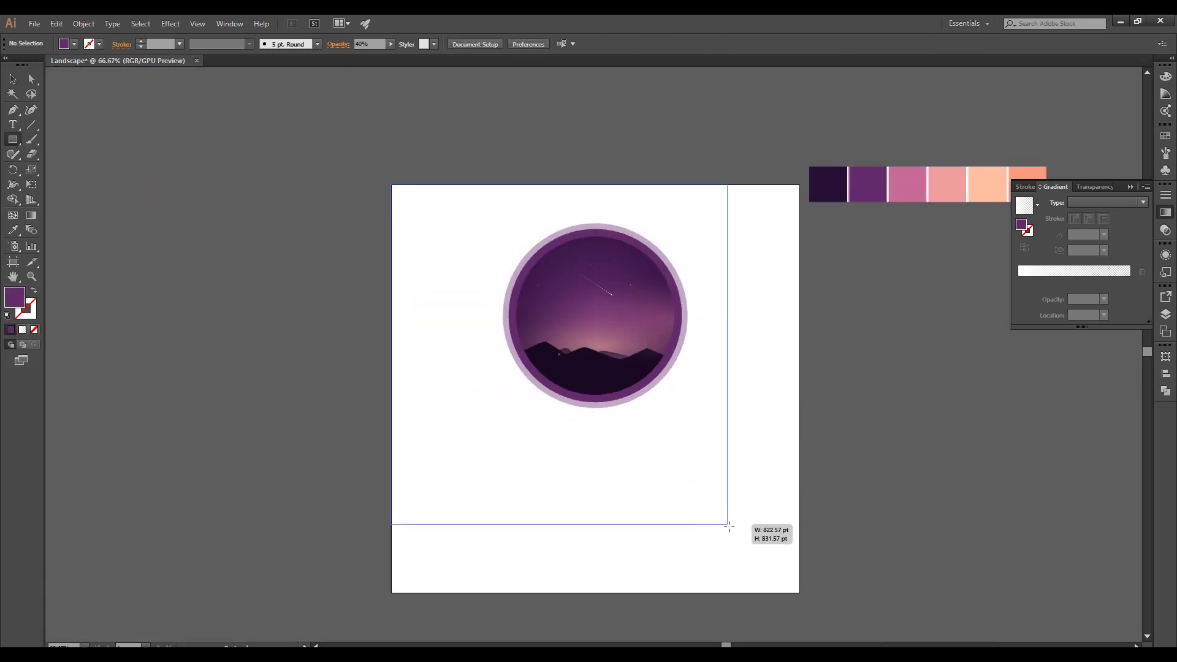
key(i)
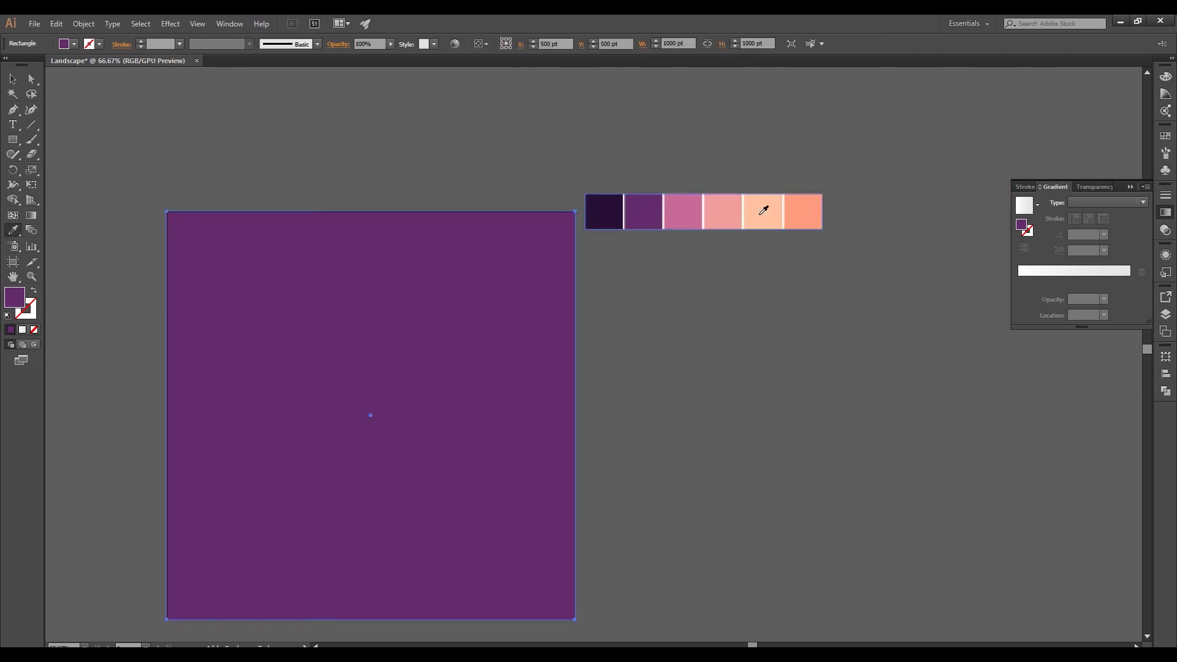
click(726, 209)
click(12, 79)
key(ctrl+shift+bracketleft)
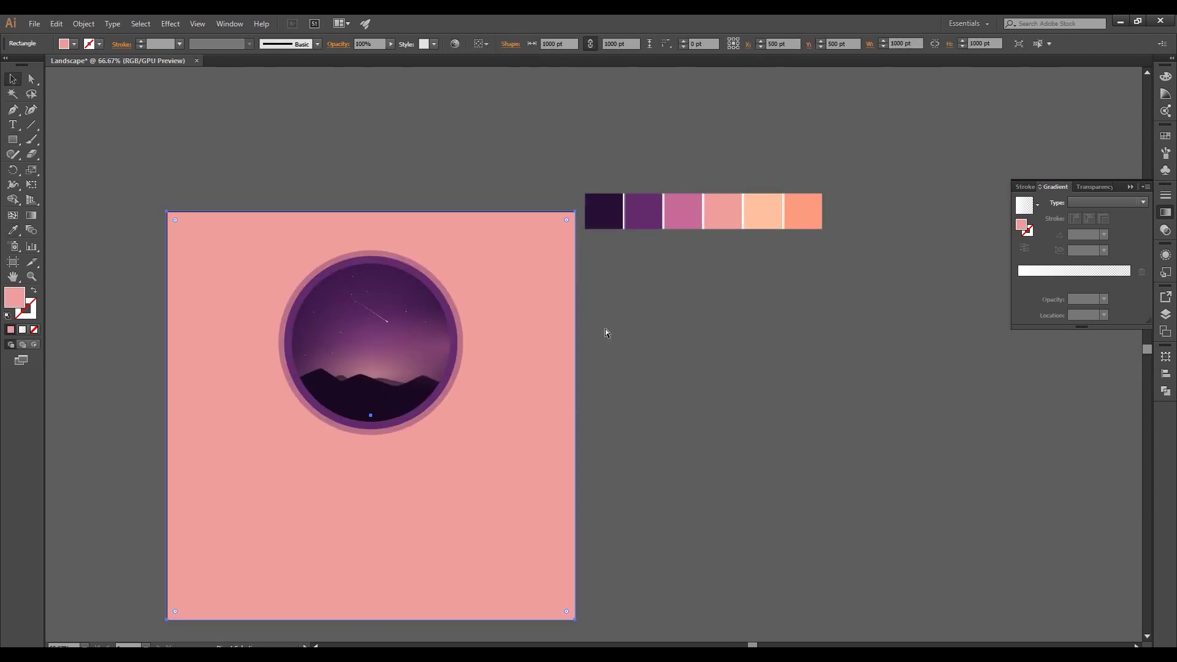
click(642, 350)
scroll(642, 351, up, 1)
scroll(601, 373, down, 1)
Recolour the background with the mauve-pink swatch, then lighten it to a pale pink.
click(507, 325)
key(i)
click(732, 188)
click(686, 190)
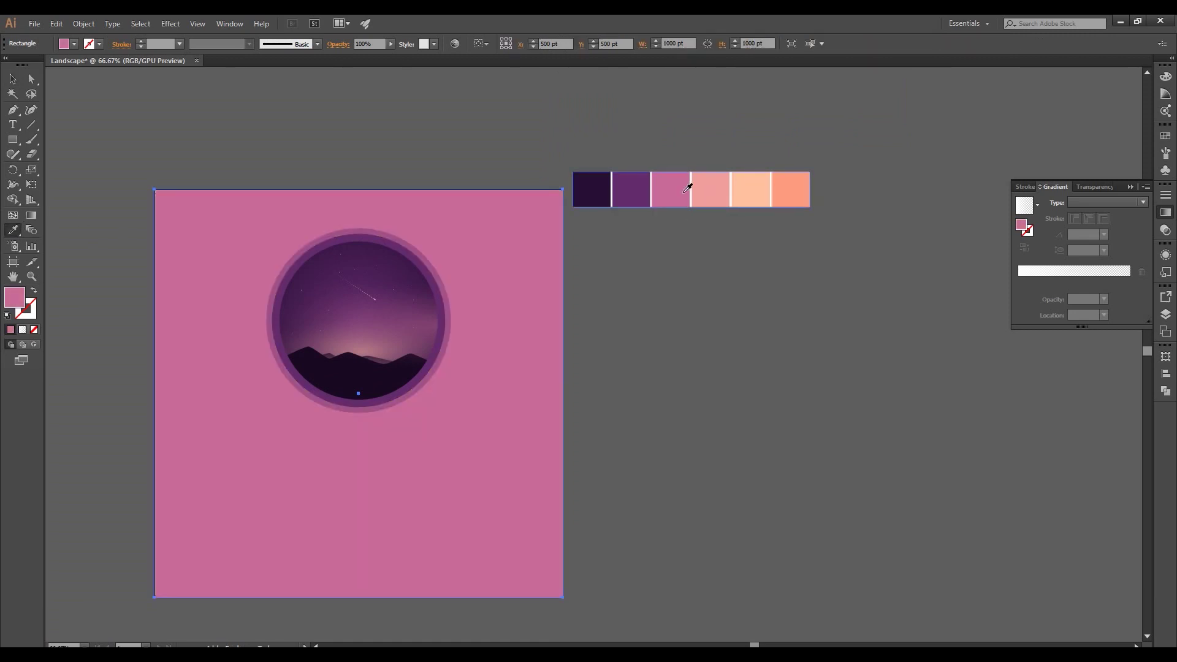
click(13, 78)
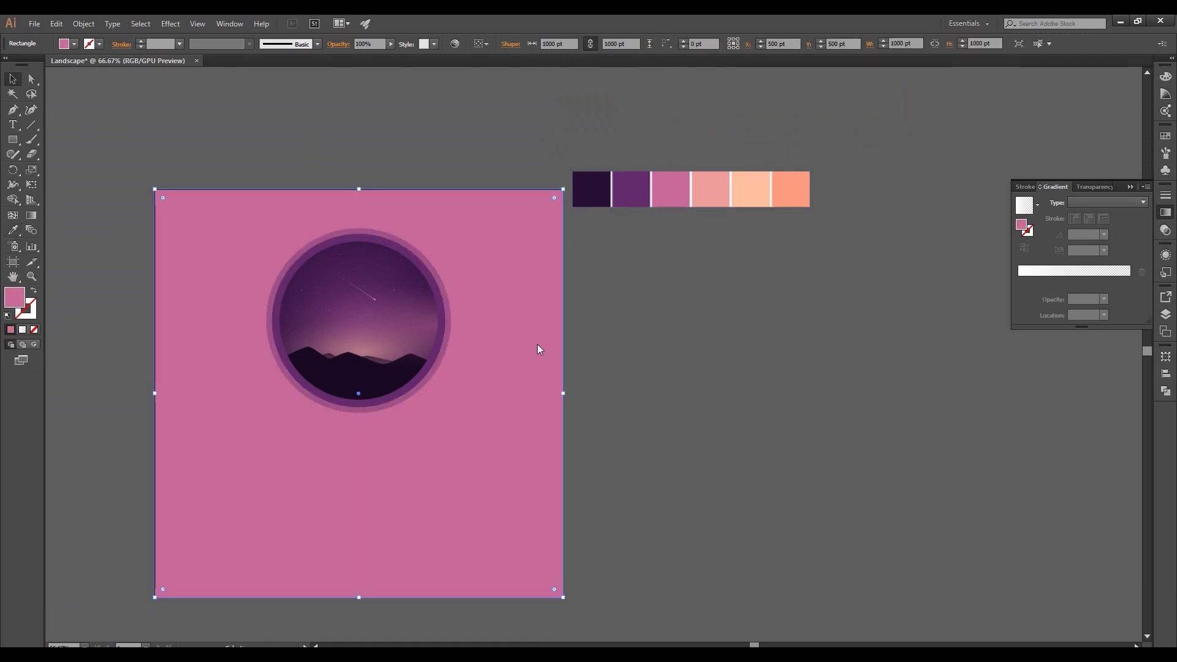
double_click(14, 297)
click(304, 63)
click(668, 322)
key(ctrl+plus)
key(ctrl+minus)
Add the 'Night Landscape' text below the badge at 80 pt, centre-aligned.
key(t)
click(462, 439)
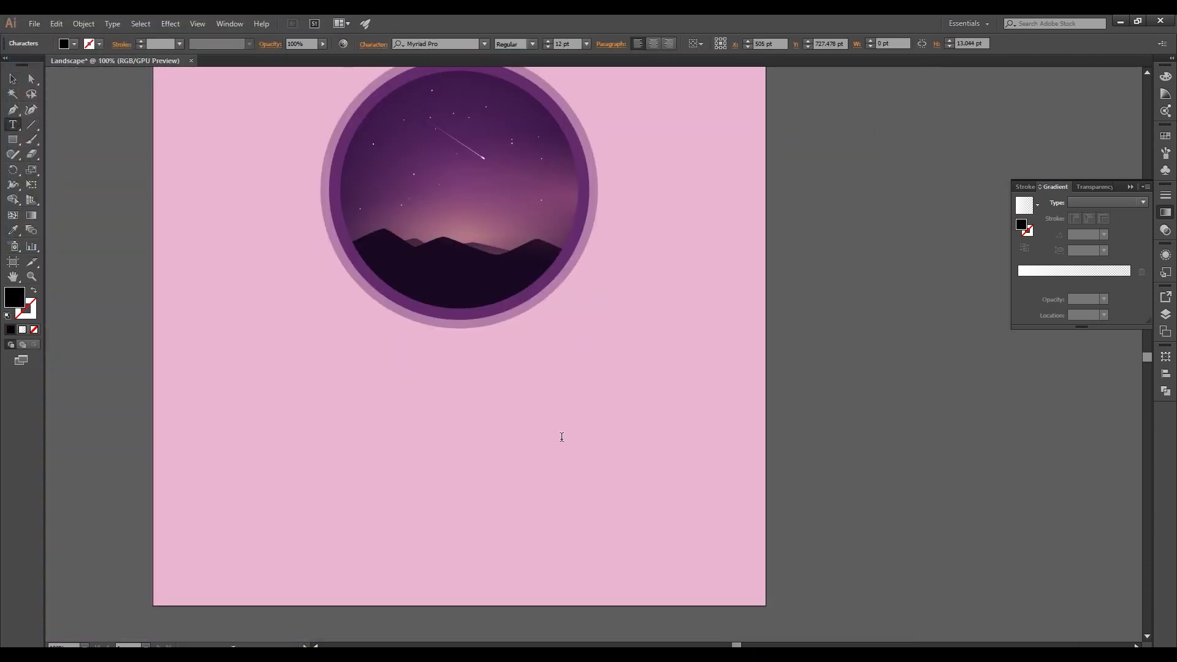
scroll(479, 425, up, 2)
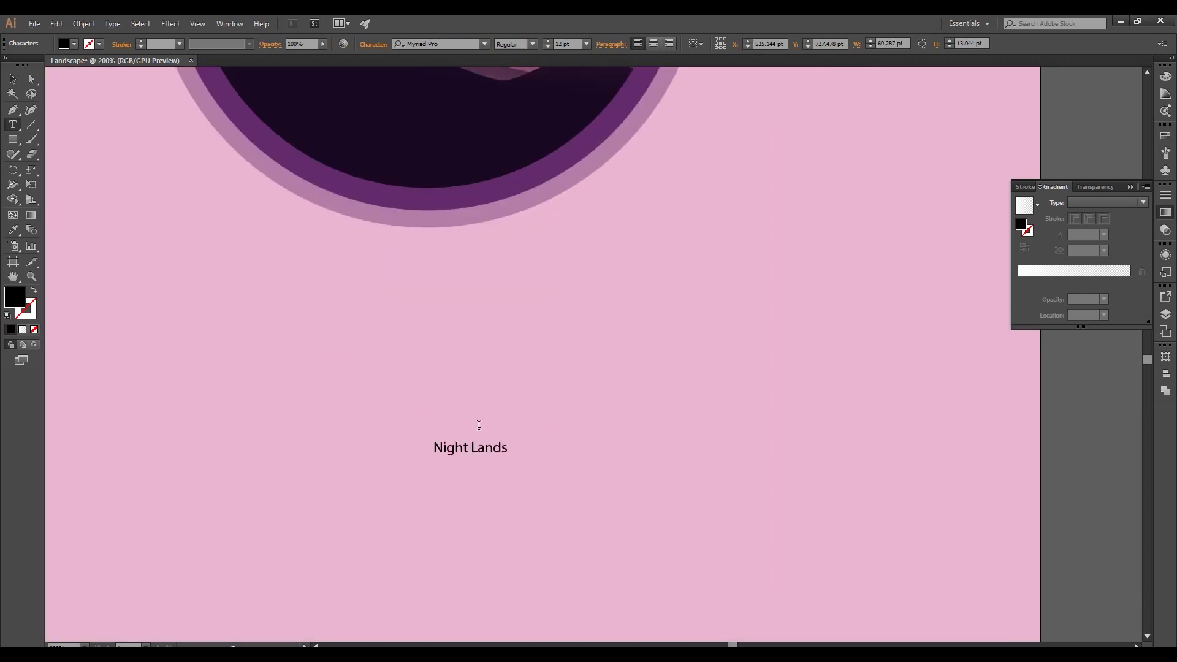
scroll(375, 283, down, 2)
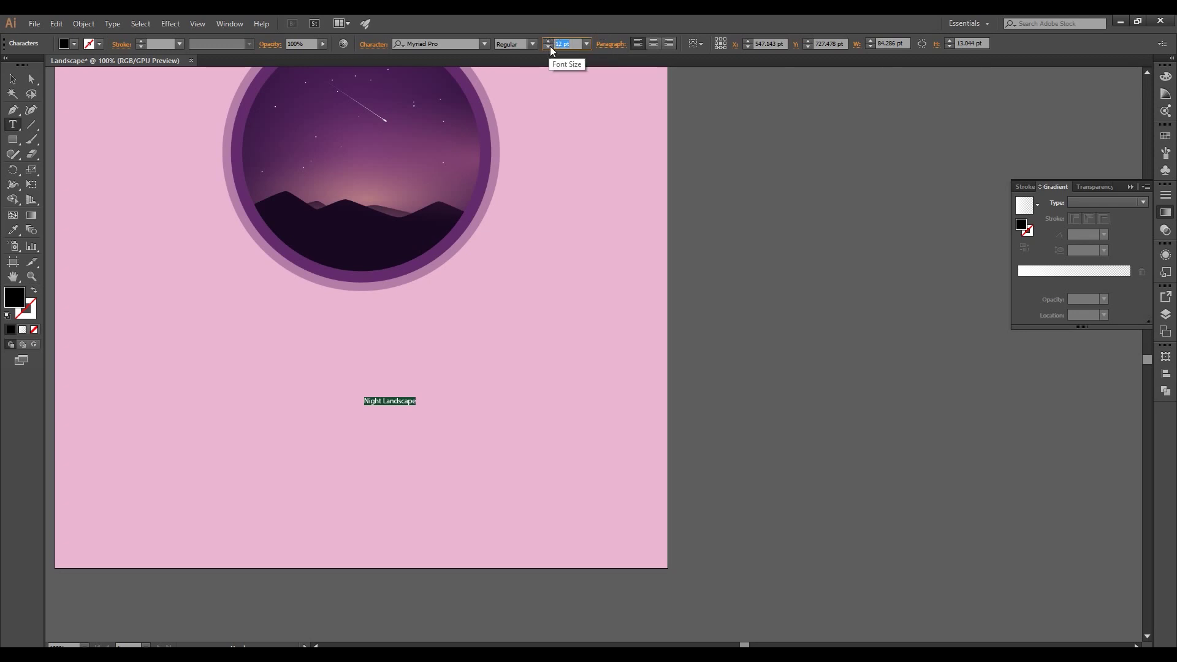
text(80)
key(Return)
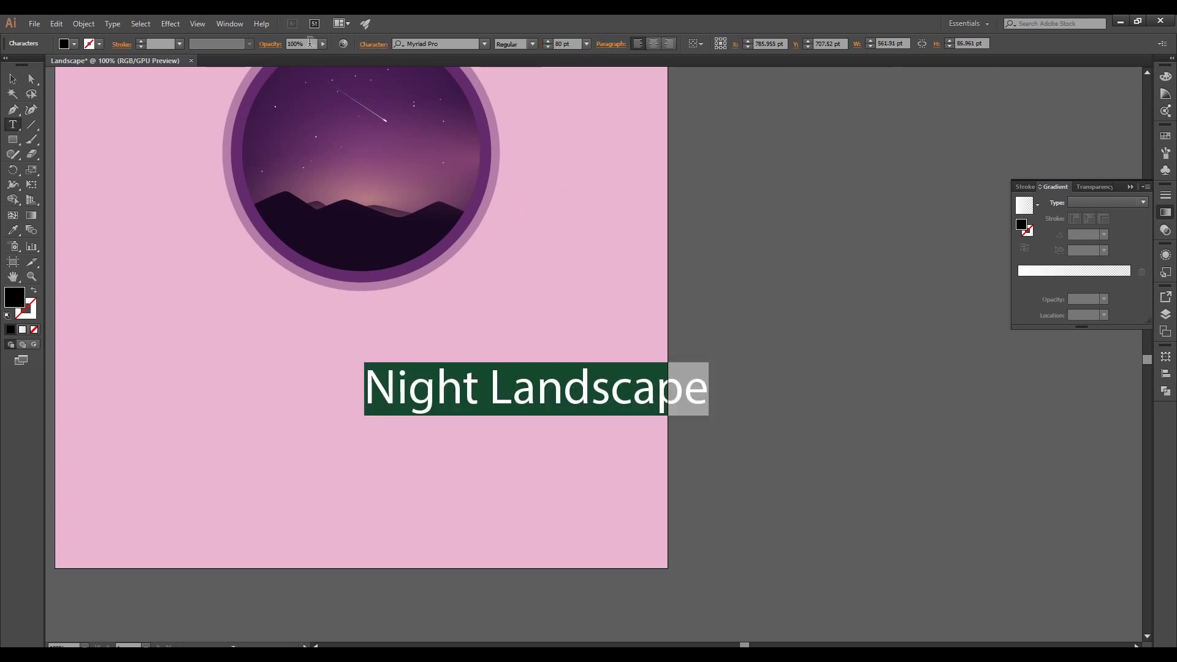
click(654, 45)
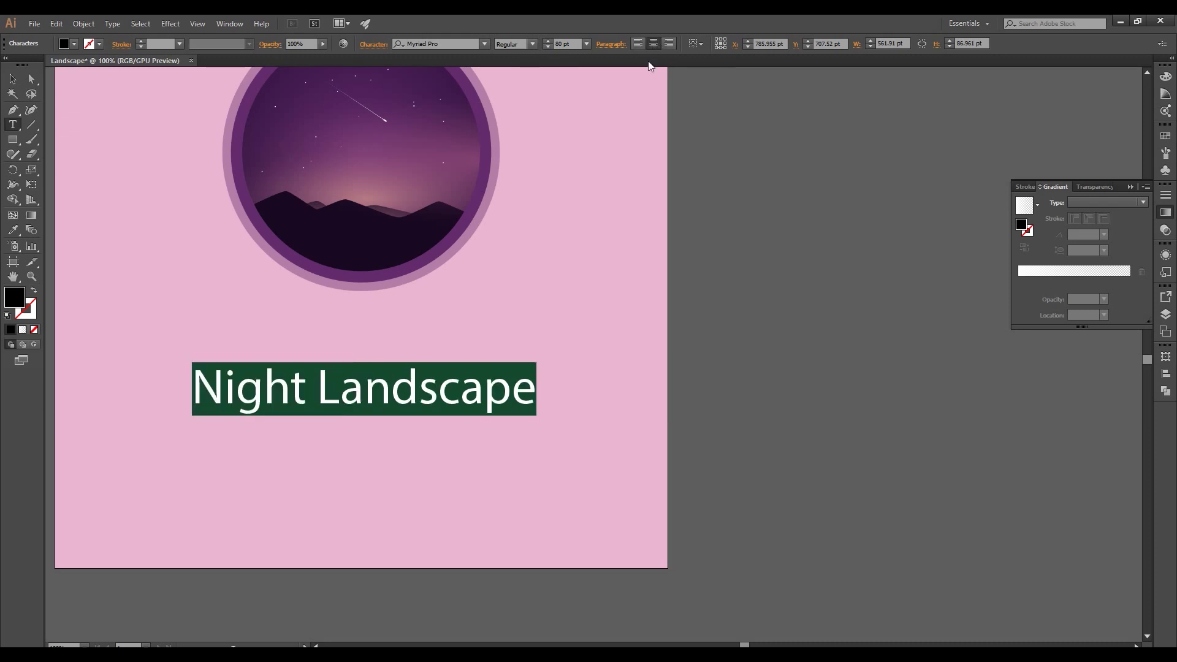
Try the Taken by Vultures fonts, then set the title in Kitten Swash Monoline.
click(484, 44)
drag(664, 330, 664, 348)
scroll(643, 246, down, 2)
click(634, 225)
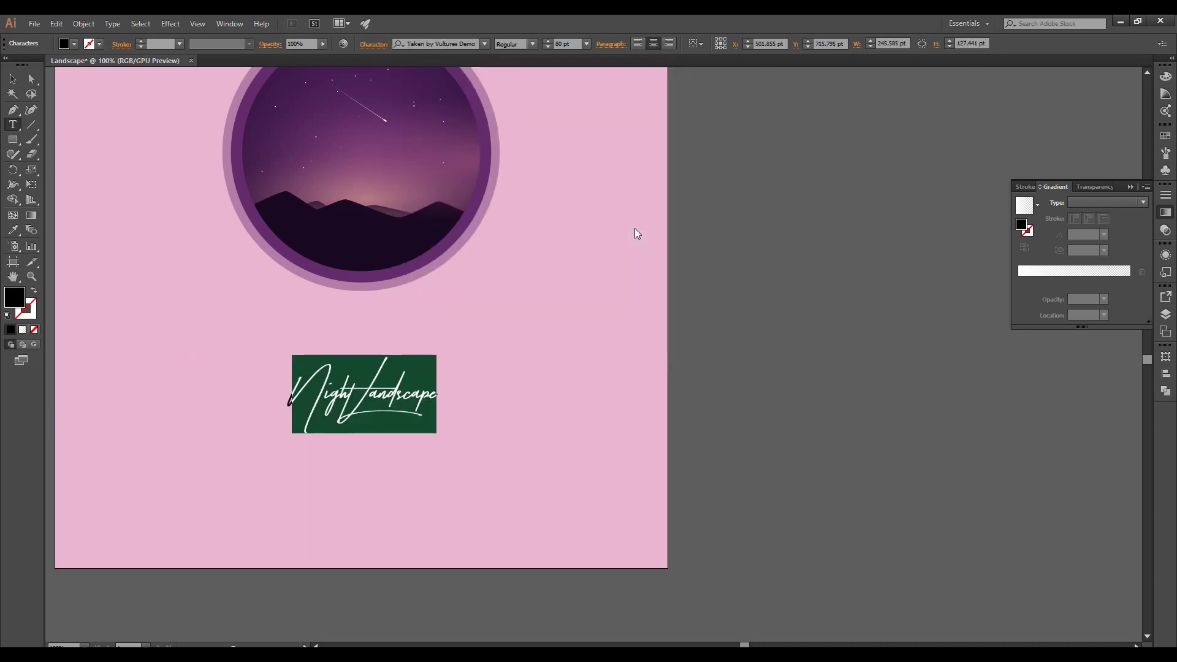
click(484, 44)
click(578, 214)
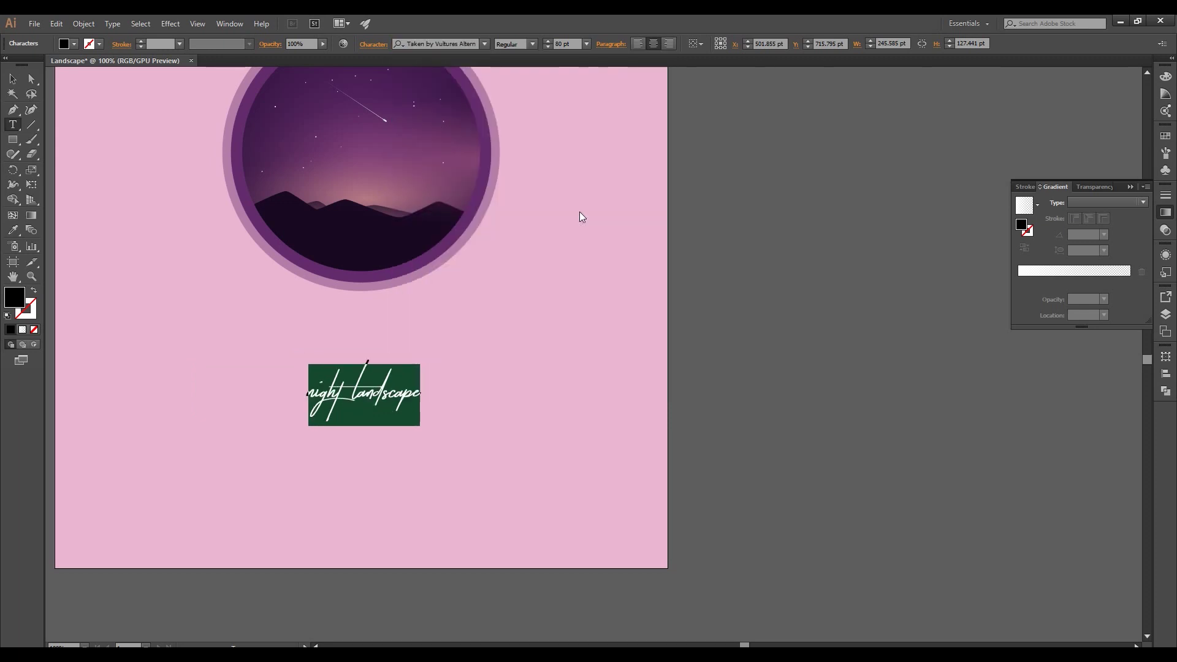
click(486, 43)
scroll(631, 186, up, 5)
scroll(632, 186, up, 5)
scroll(631, 186, up, 5)
scroll(632, 185, up, 3)
click(622, 178)
Enlarge the title and position it beneath the badge.
click(385, 370)
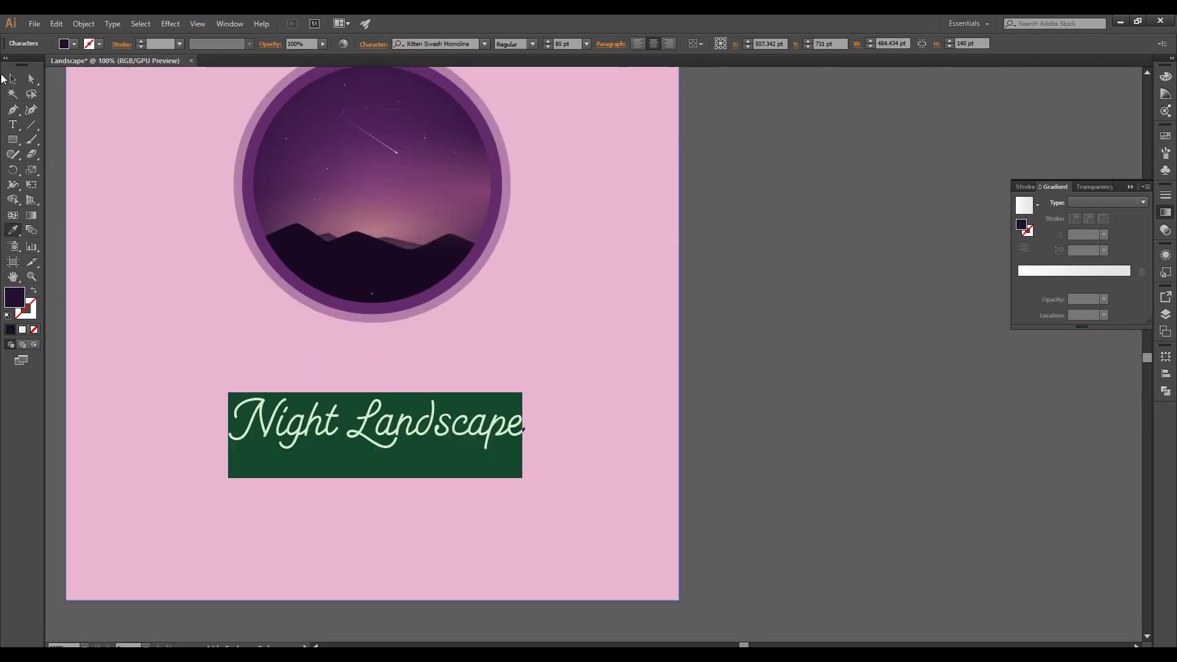
drag(525, 392, 583, 374)
drag(424, 417, 429, 417)
click(815, 377)
scroll(776, 414, up, 1)
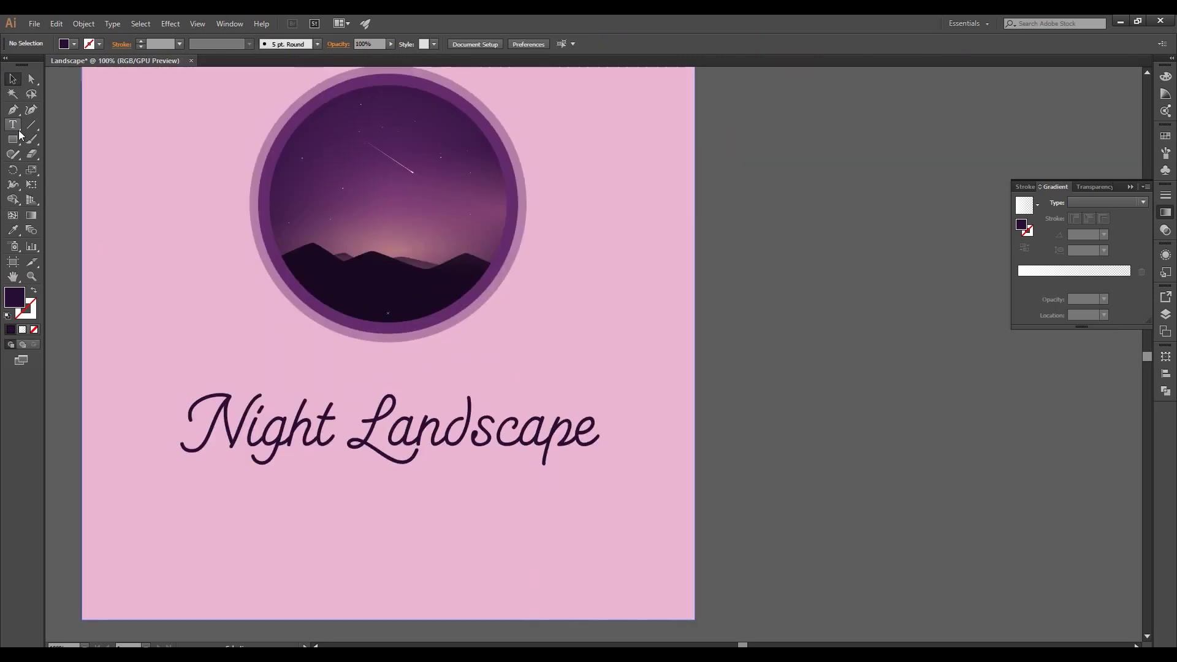
scroll(375, 104, down, 1)
scroll(84, 333, up, 1)
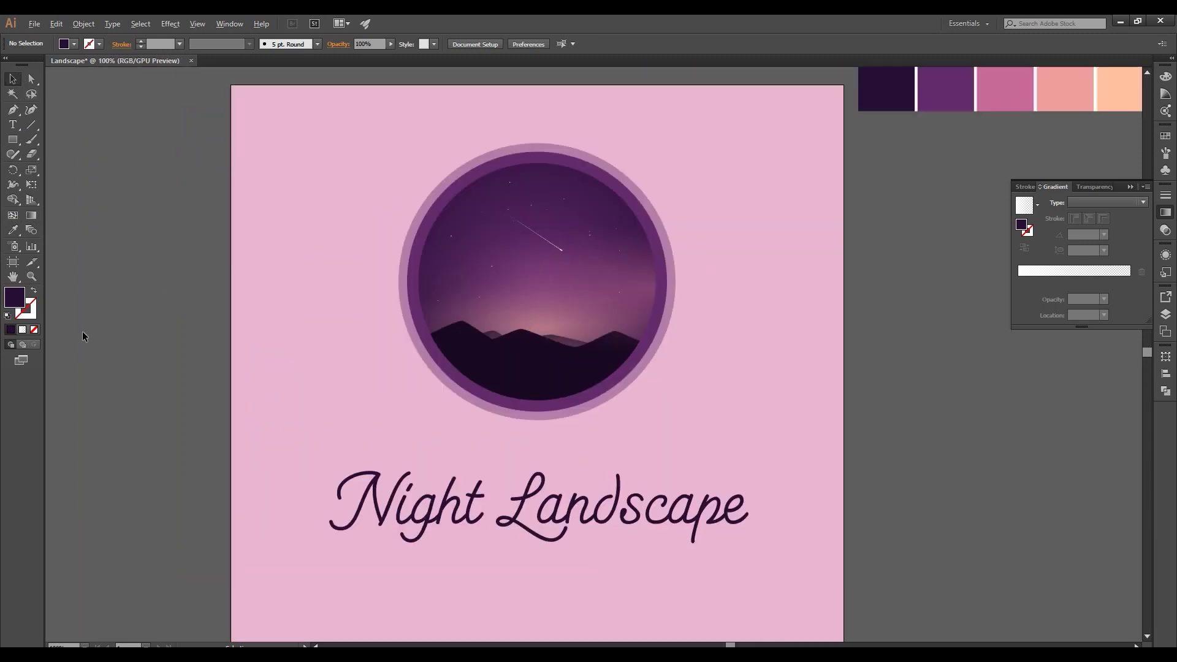
scroll(534, 264, up, 2)
scroll(534, 264, down, 2)
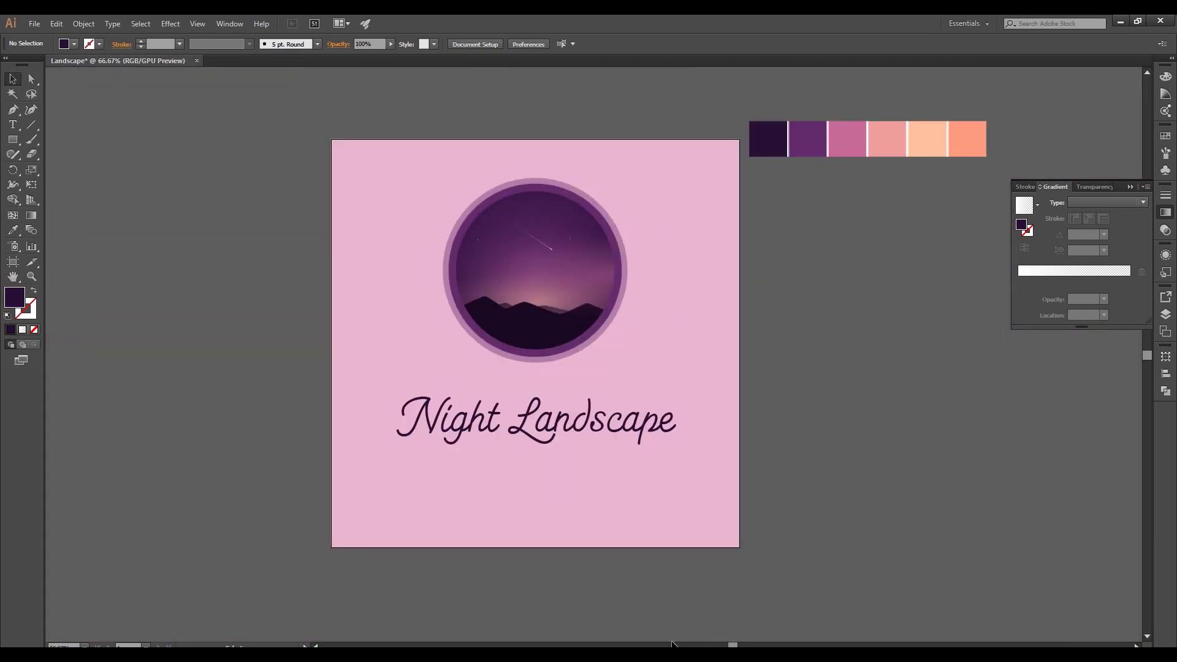